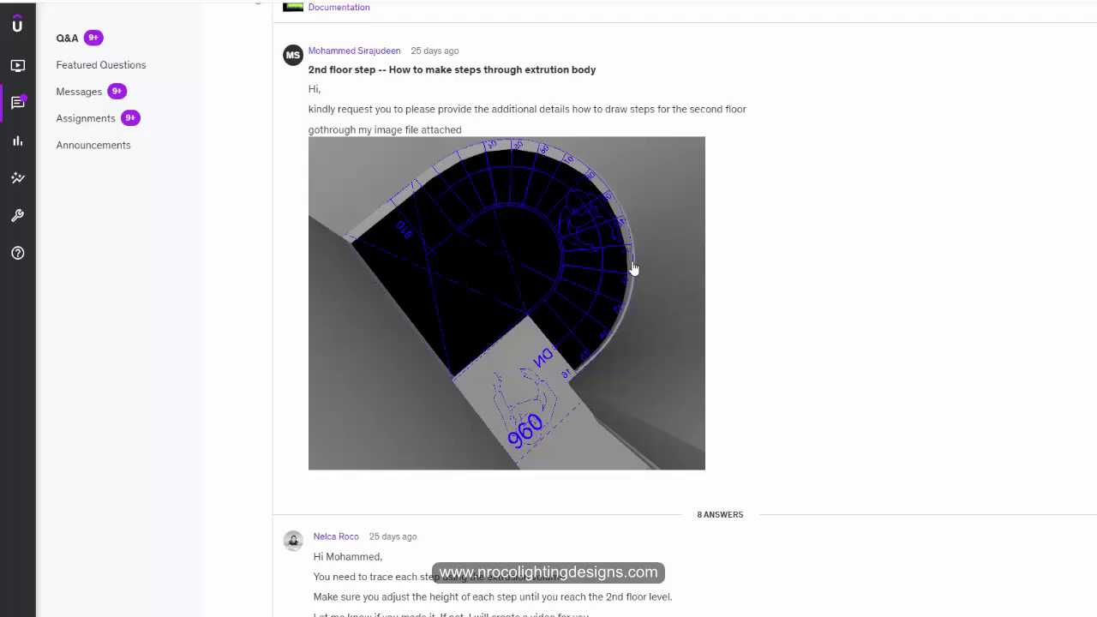
Step: Save the attached curved staircase image to the Desktop as a PNG under its existing file name
left_click(621, 232)
right_click(659, 233)
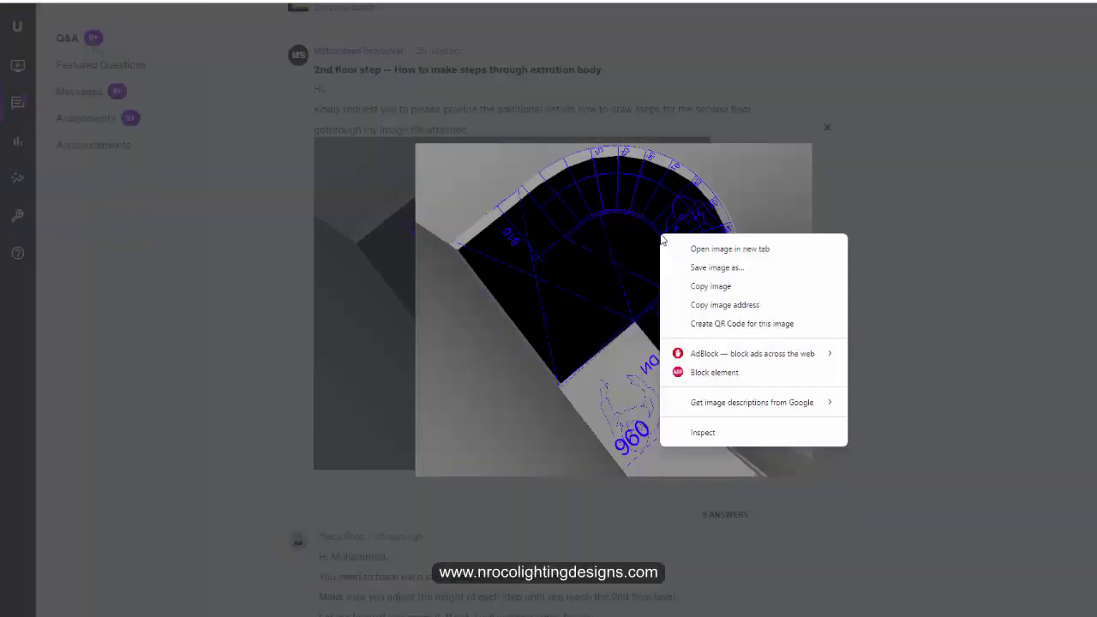
left_click(690, 269)
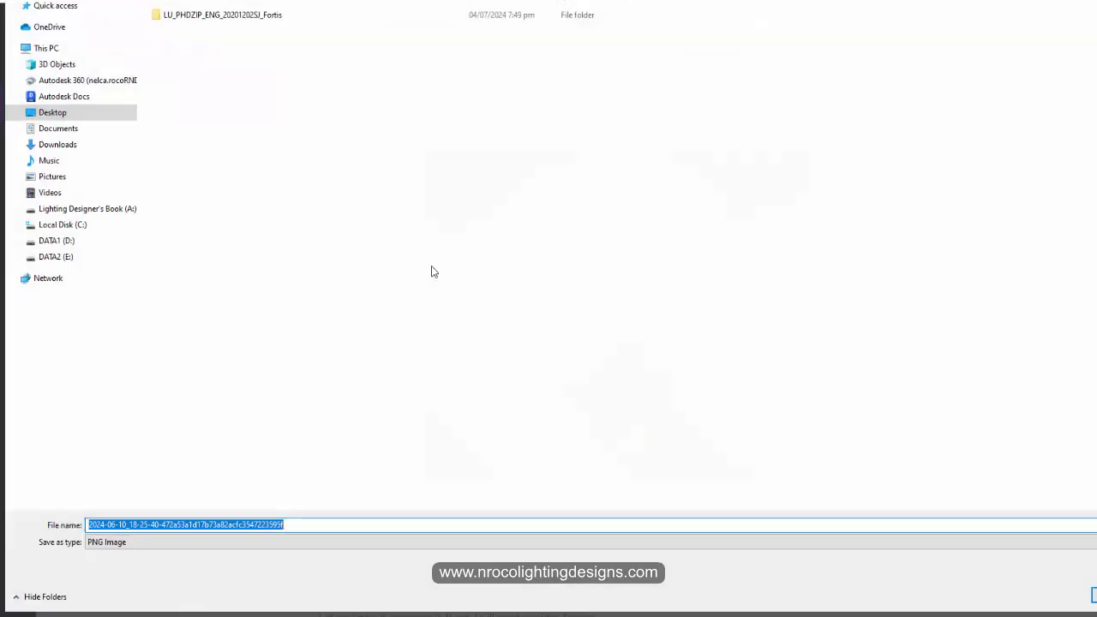
left_click(50, 113)
left_click(1094, 595)
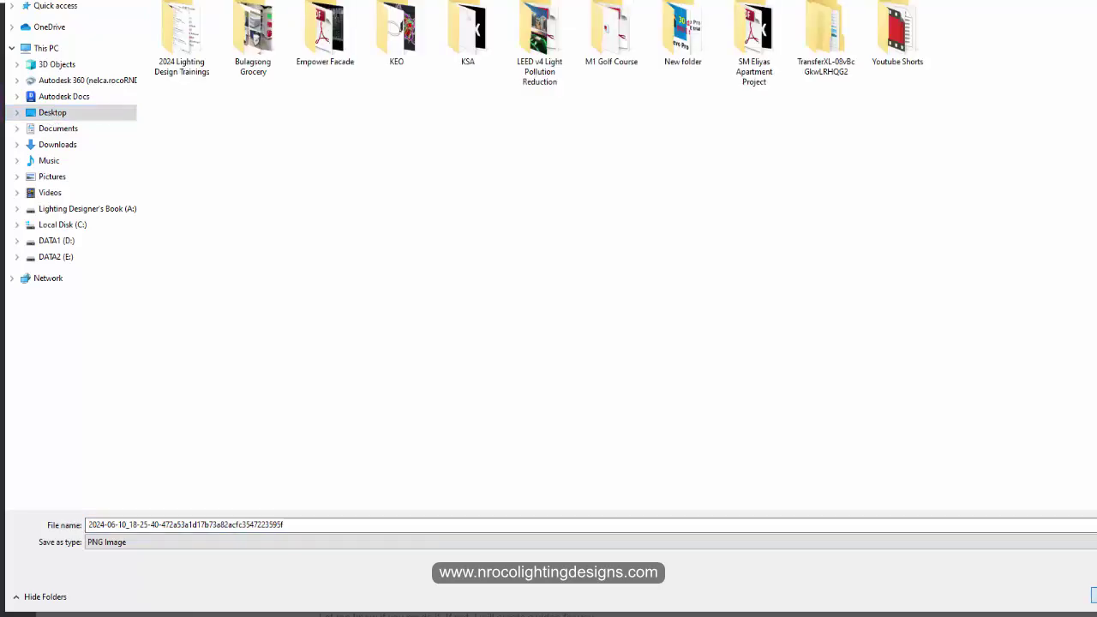
Step: Switch to DIALux evo and create a new project by importing the staircase image from the Desktop as a plan
right_click(786, 616)
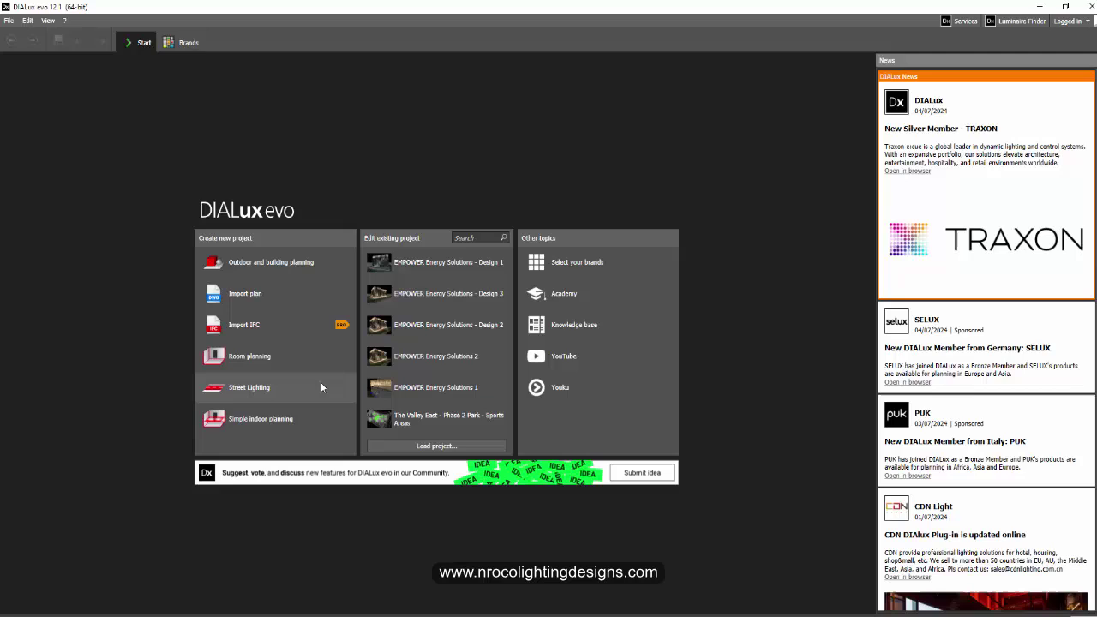
left_click(245, 295)
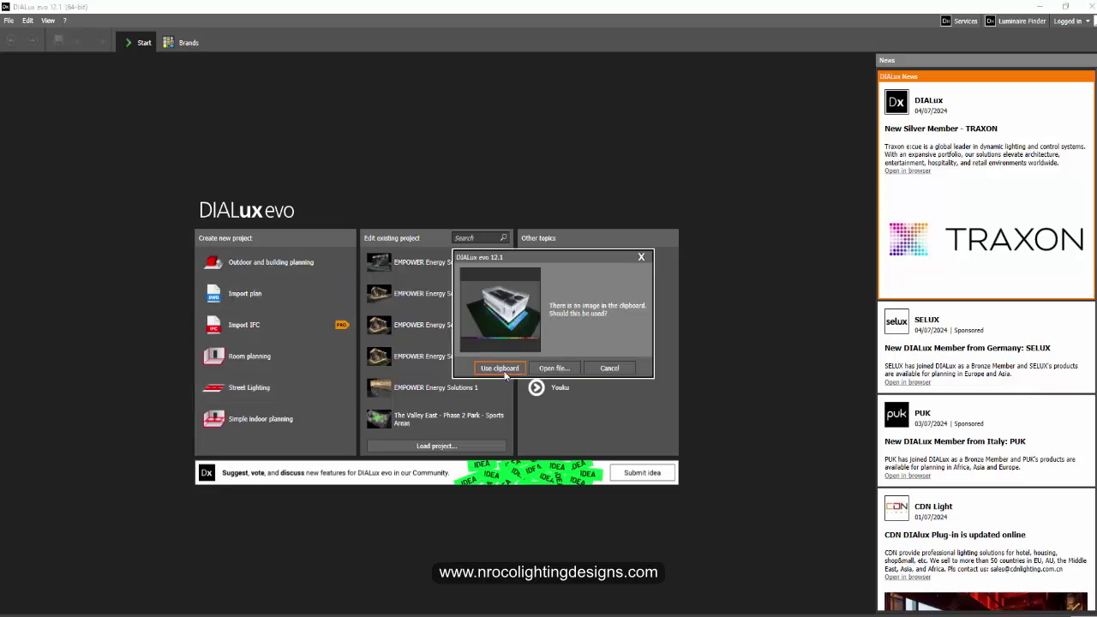
left_click(553, 368)
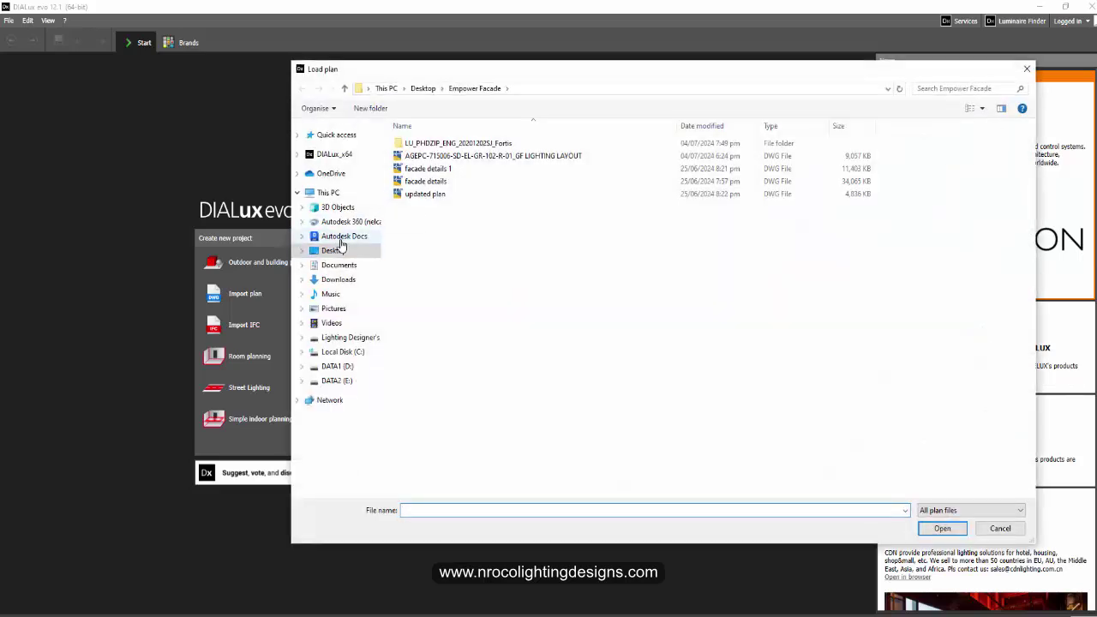
left_click(334, 250)
left_click(485, 251)
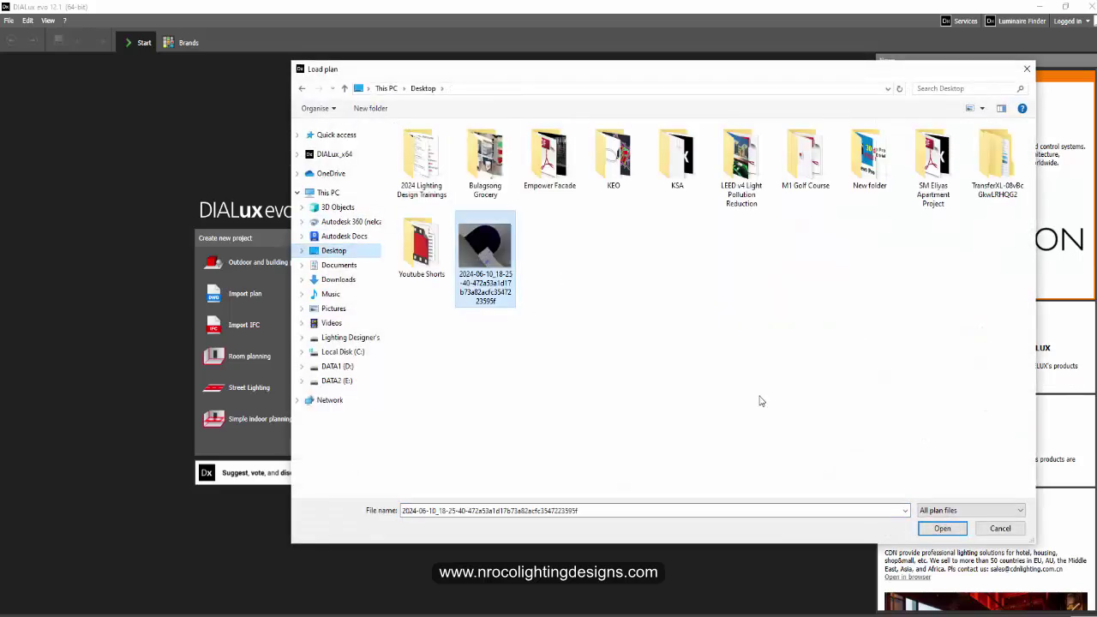
left_click(942, 528)
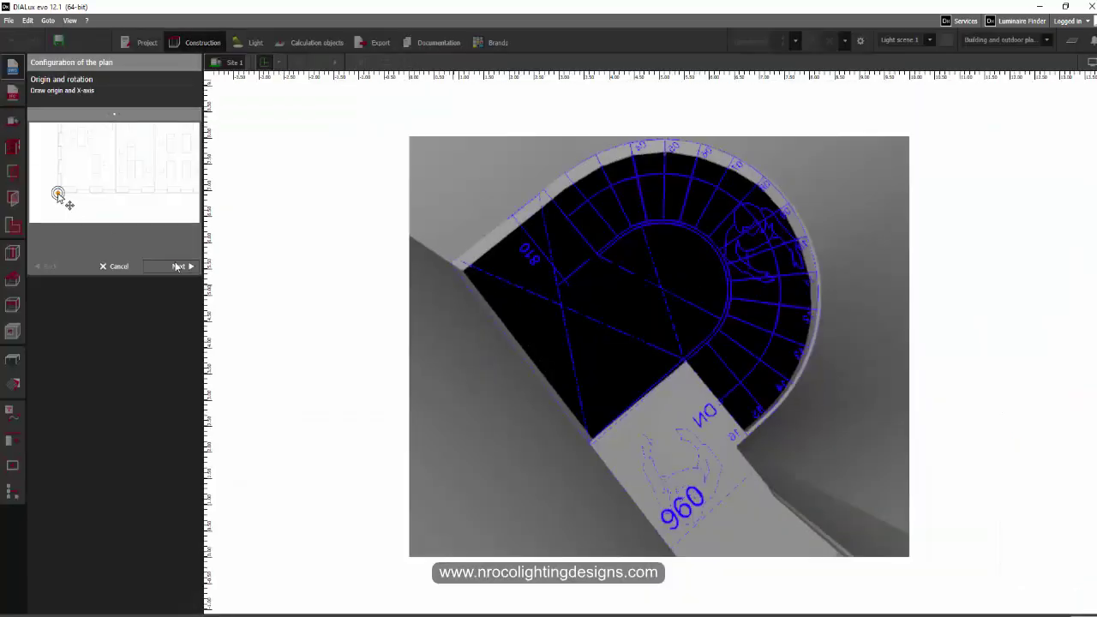
Step: Keep the plan's default origin, scale it by setting the 810 dimension line to 0.81 m, and finish the configuration
left_click(179, 265)
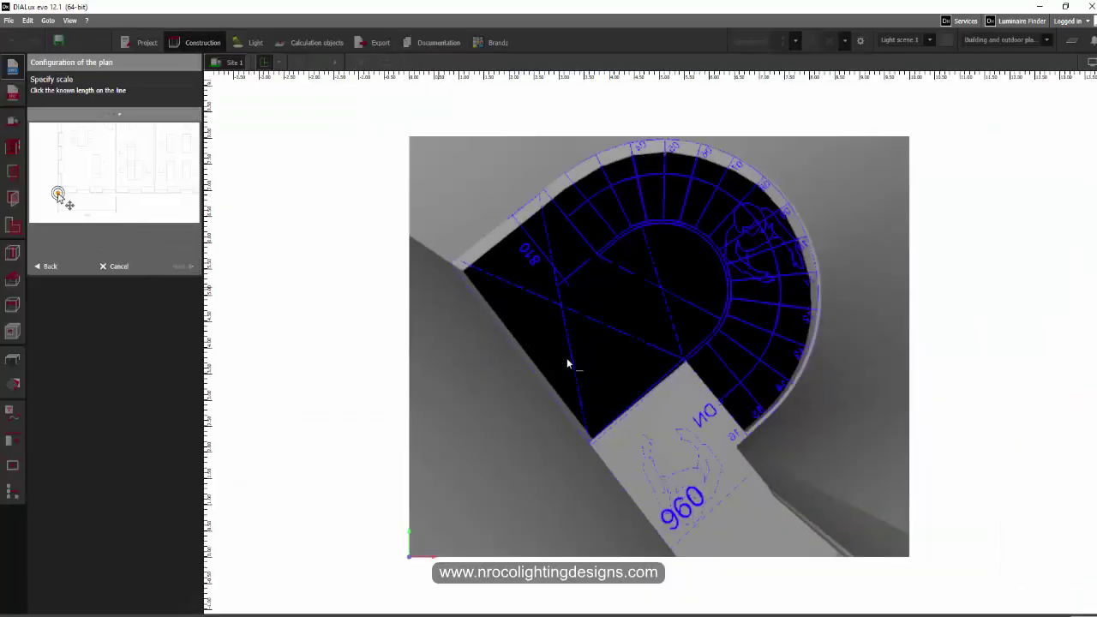
left_click(530, 262)
left_click(511, 216)
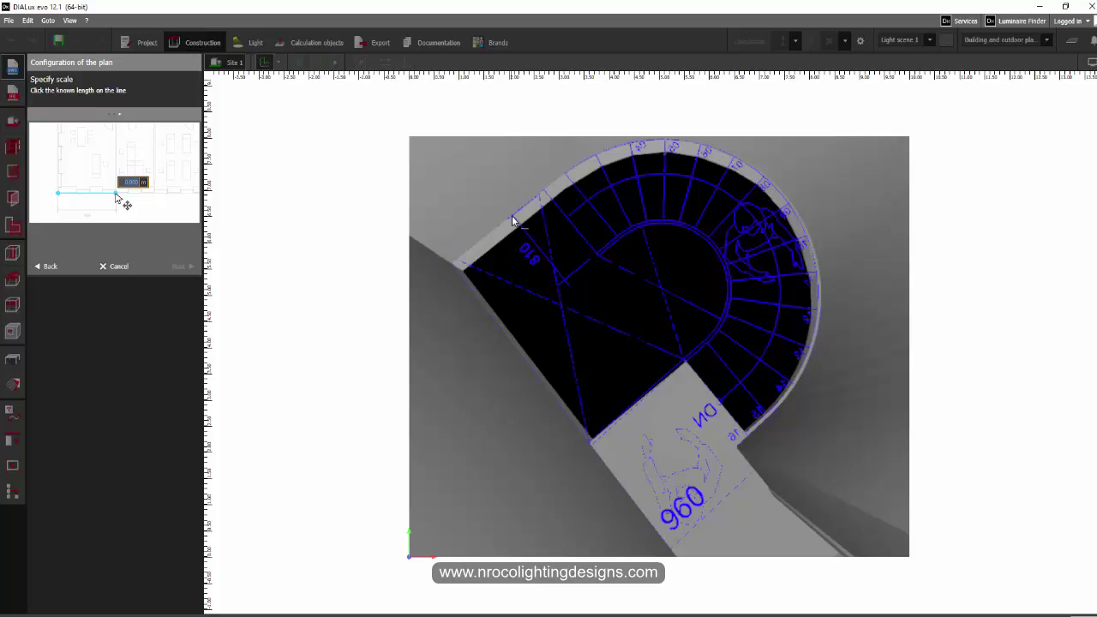
left_click(563, 280)
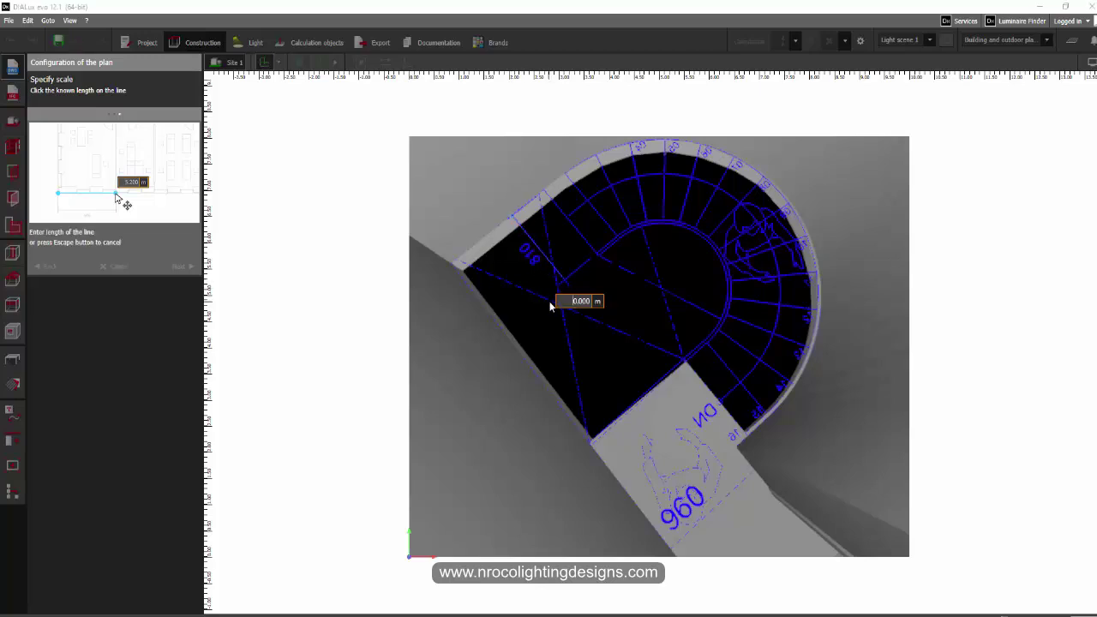
type("81")
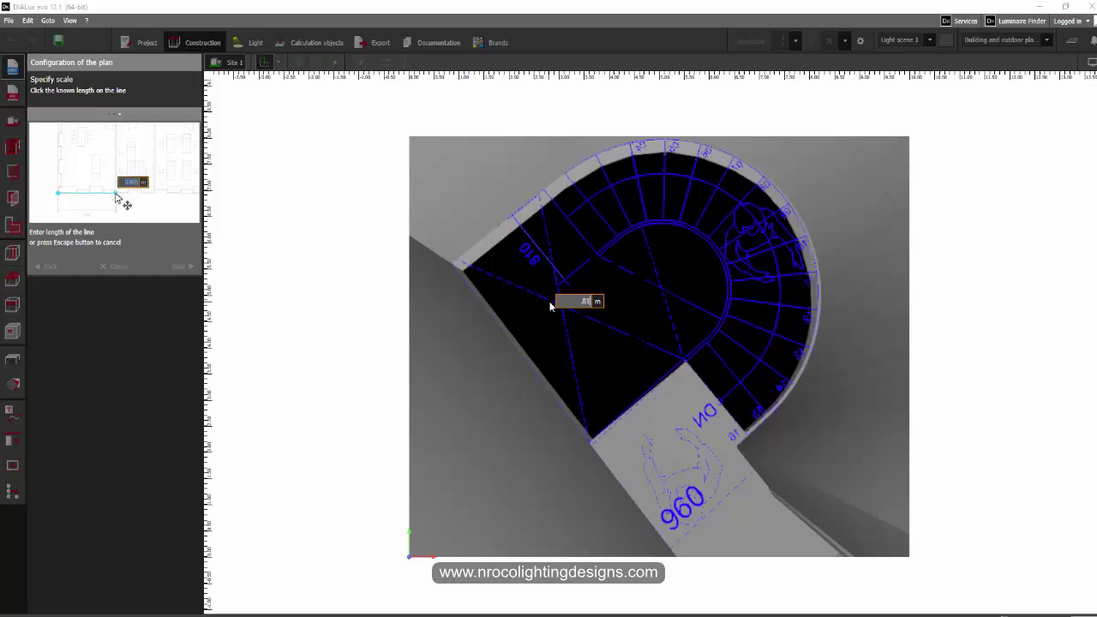
key("Return")
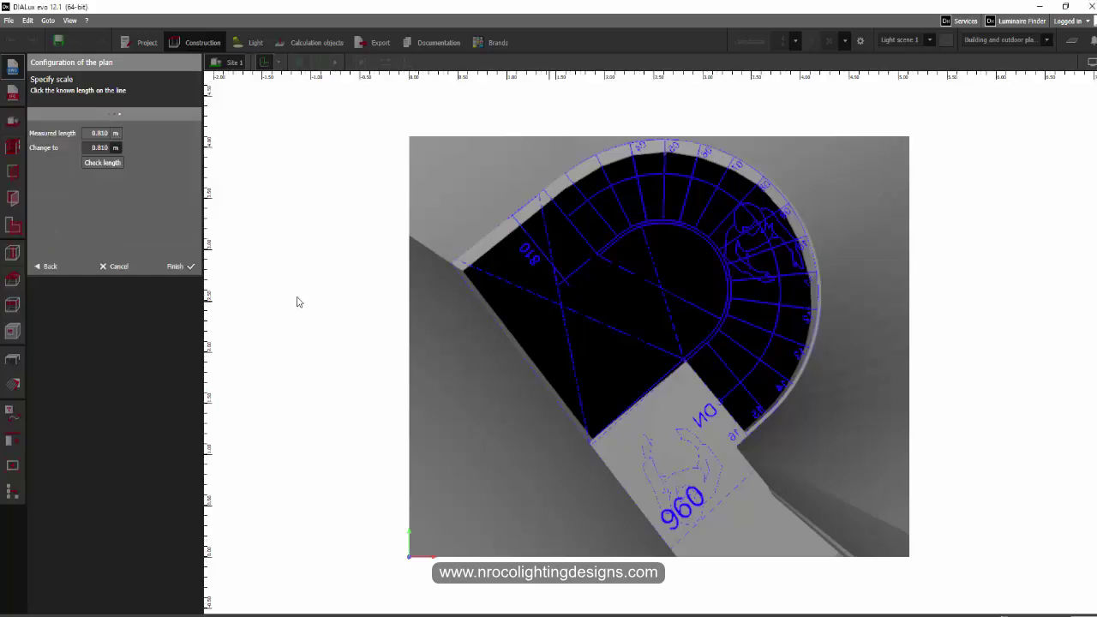
left_click(175, 266)
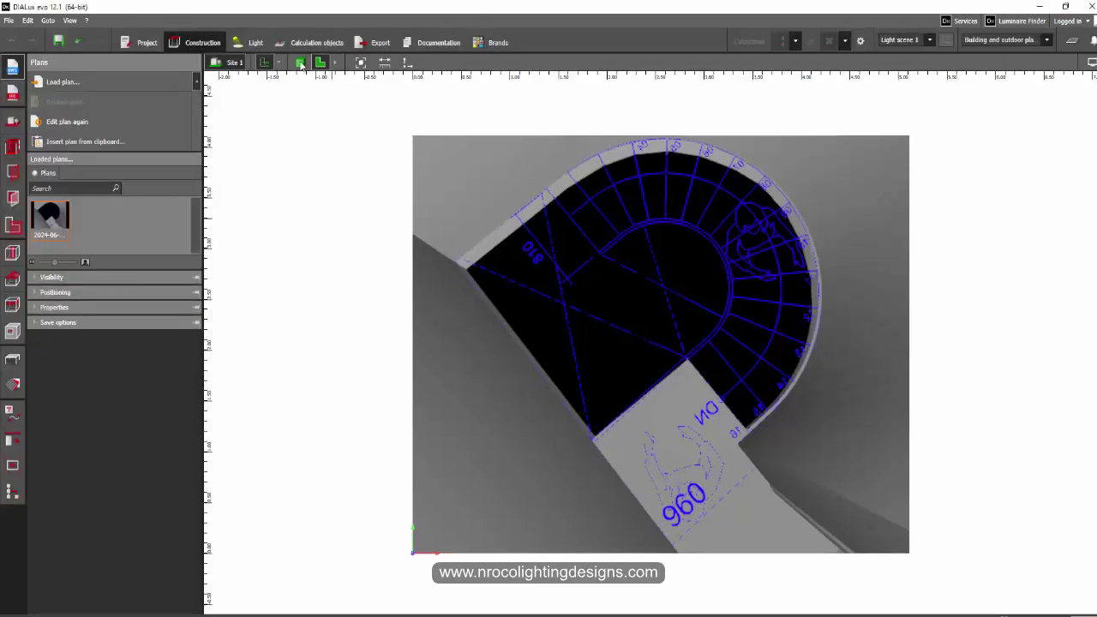
Step: Inspect the imported plan in the 3D view and return to the floor plan view
left_click(300, 64)
left_click(174, 41)
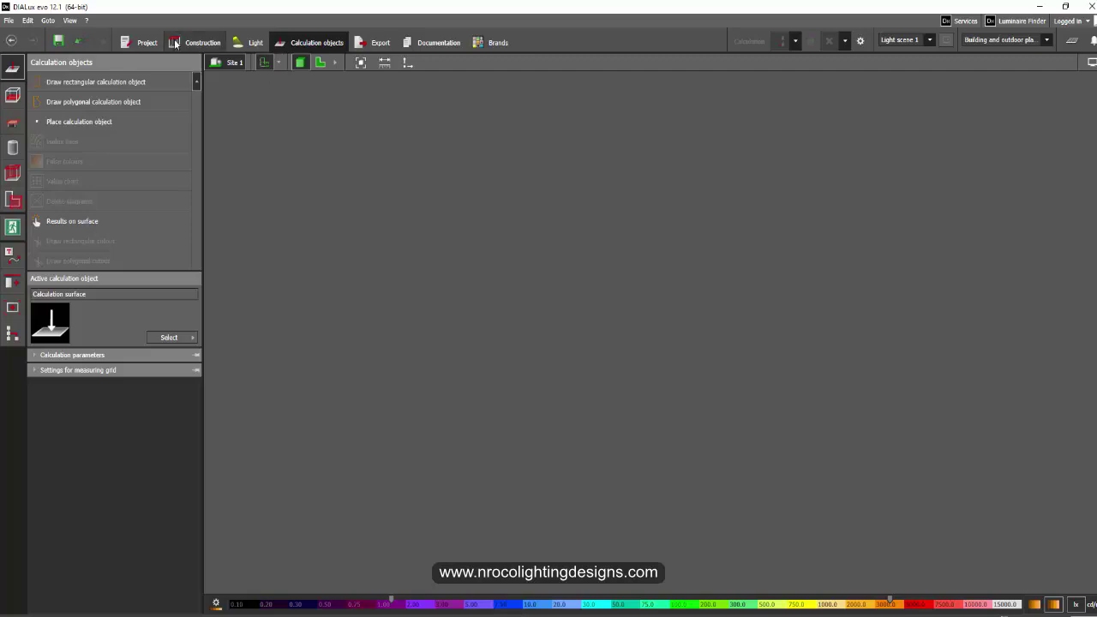
right_click_drag(348, 276, 543, 329)
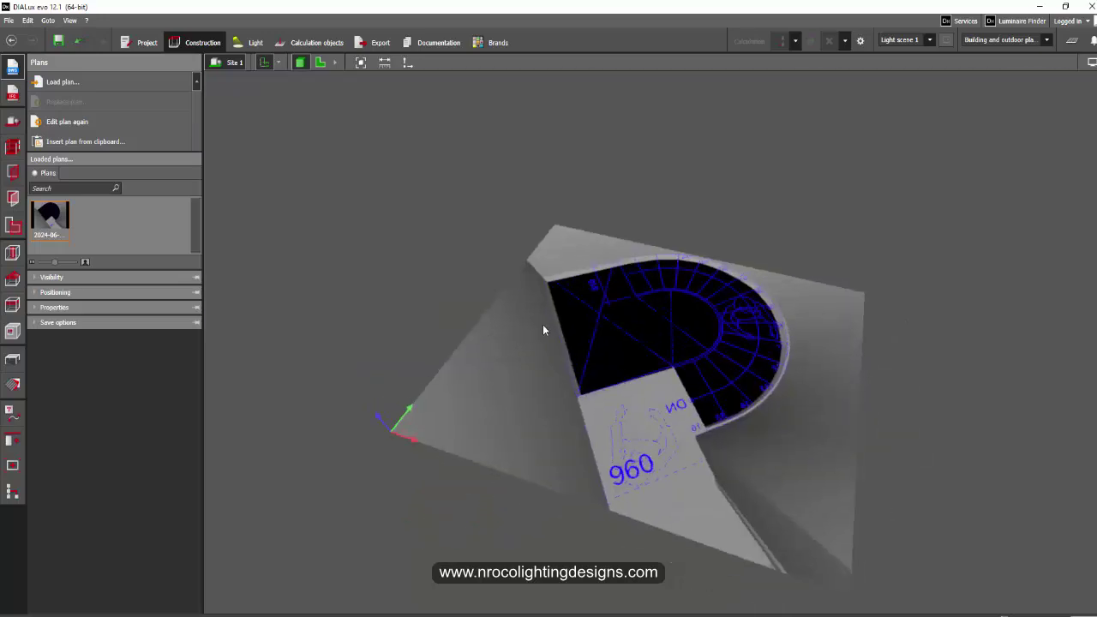
left_click(319, 64)
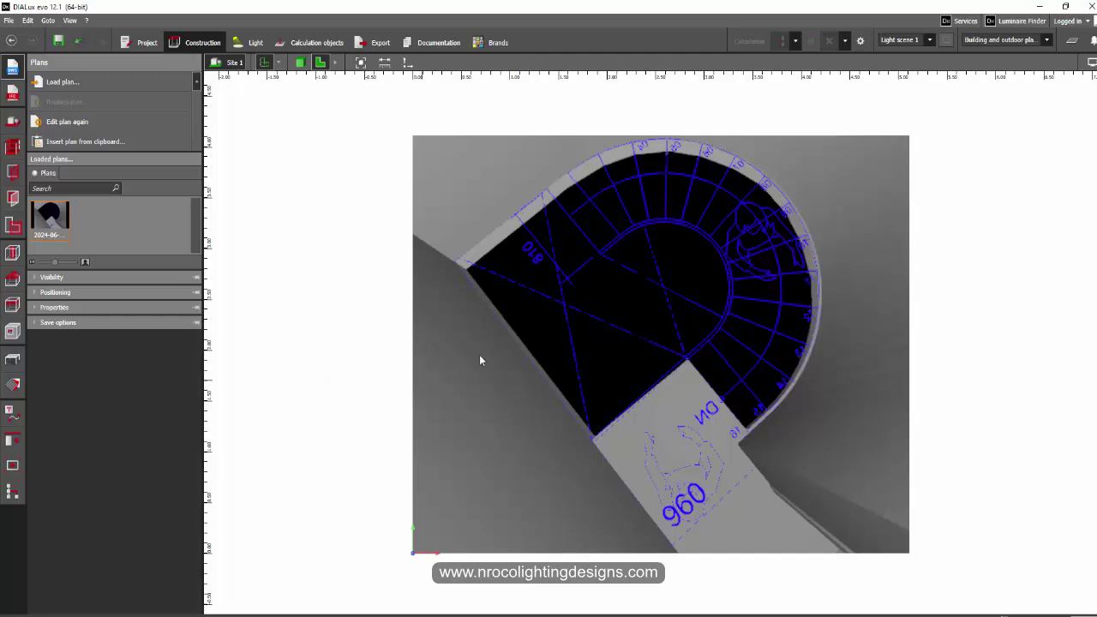
Step: Draw a four-cornered extrusion body about 0.89 m by 0.29 m over the first stair tread beside the DN label
middle_click_drag(479, 356, 409, 350)
scroll(410, 349, "up", 1)
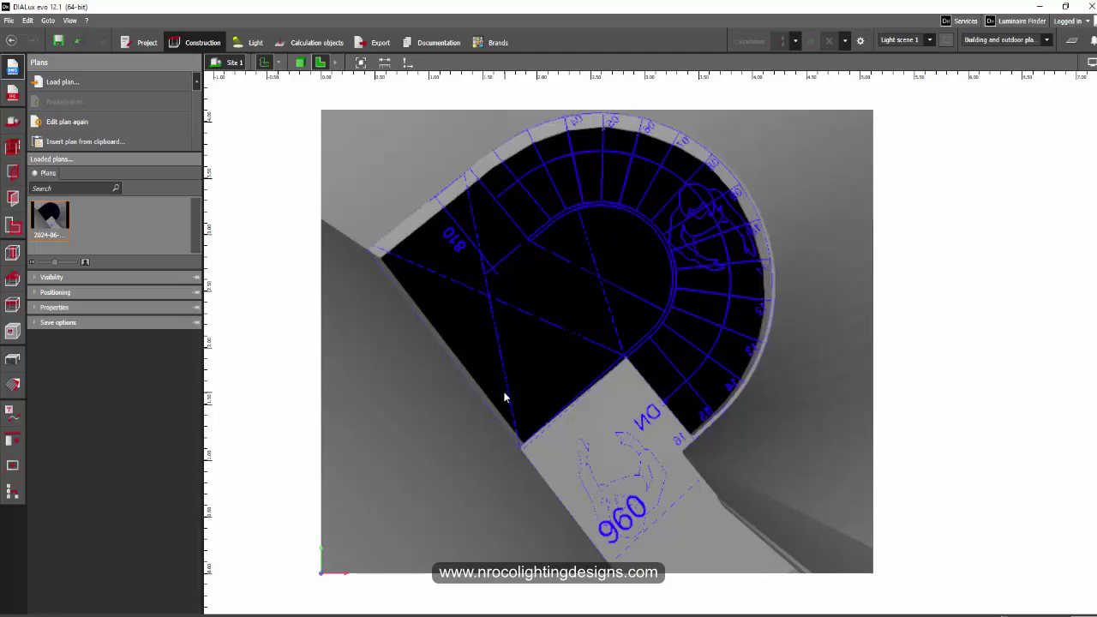
left_click(13, 362)
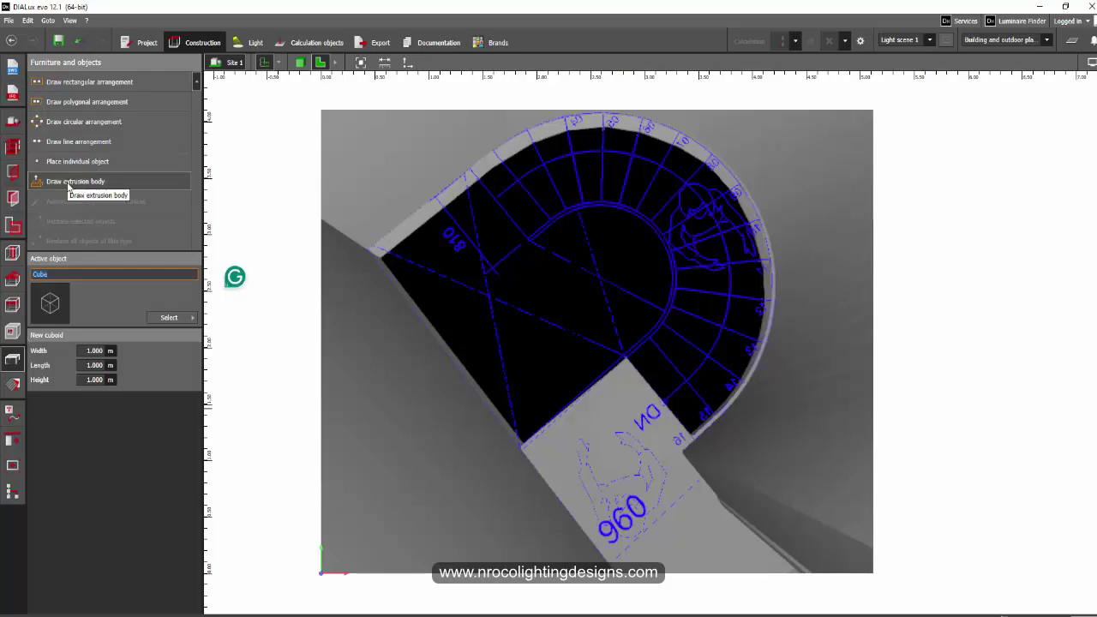
left_click(68, 183)
scroll(618, 357, "up", 3)
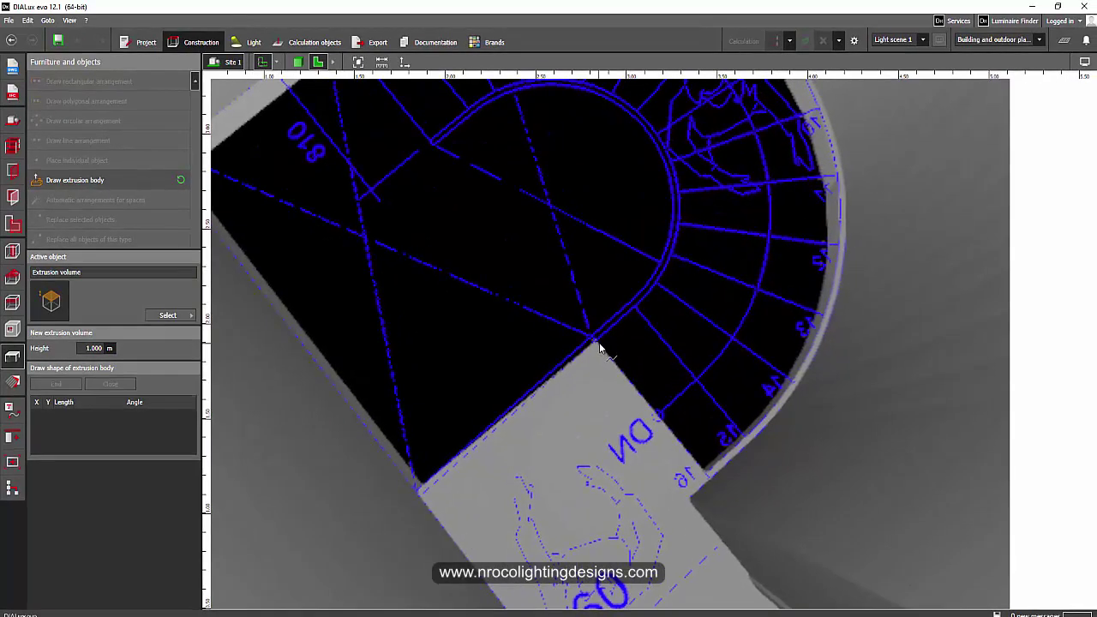
left_click(594, 343)
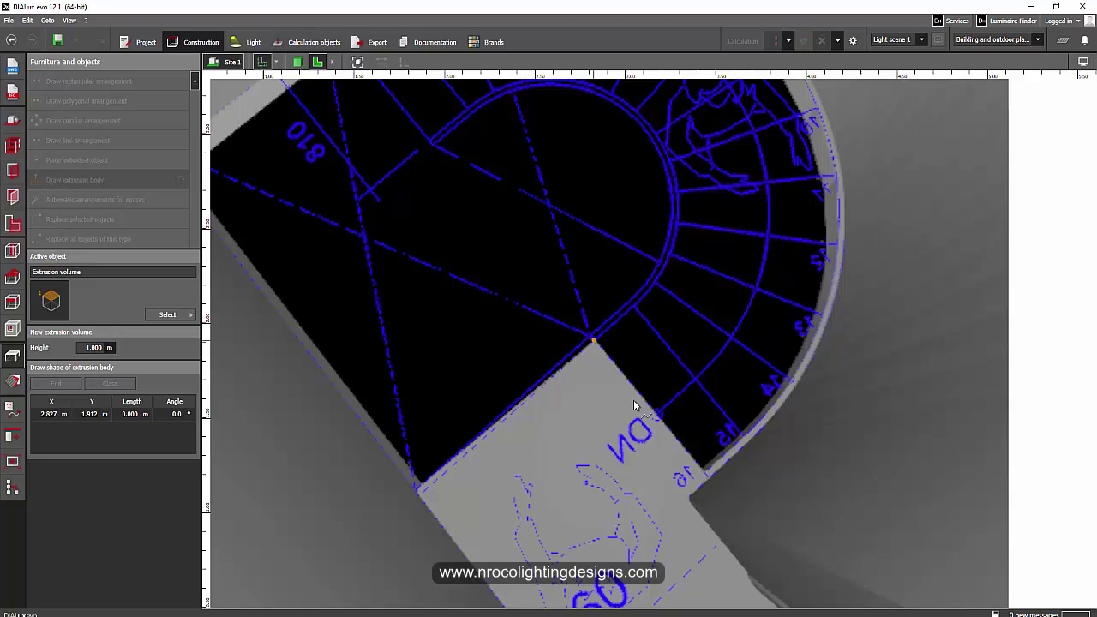
left_click(708, 470)
left_click(744, 434)
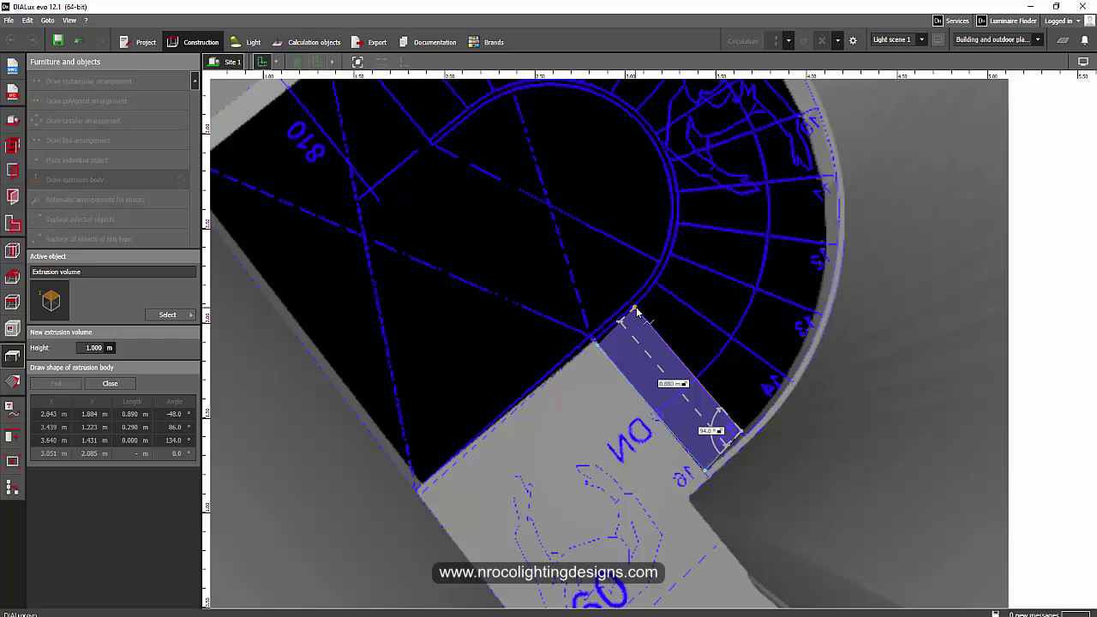
left_click(634, 311)
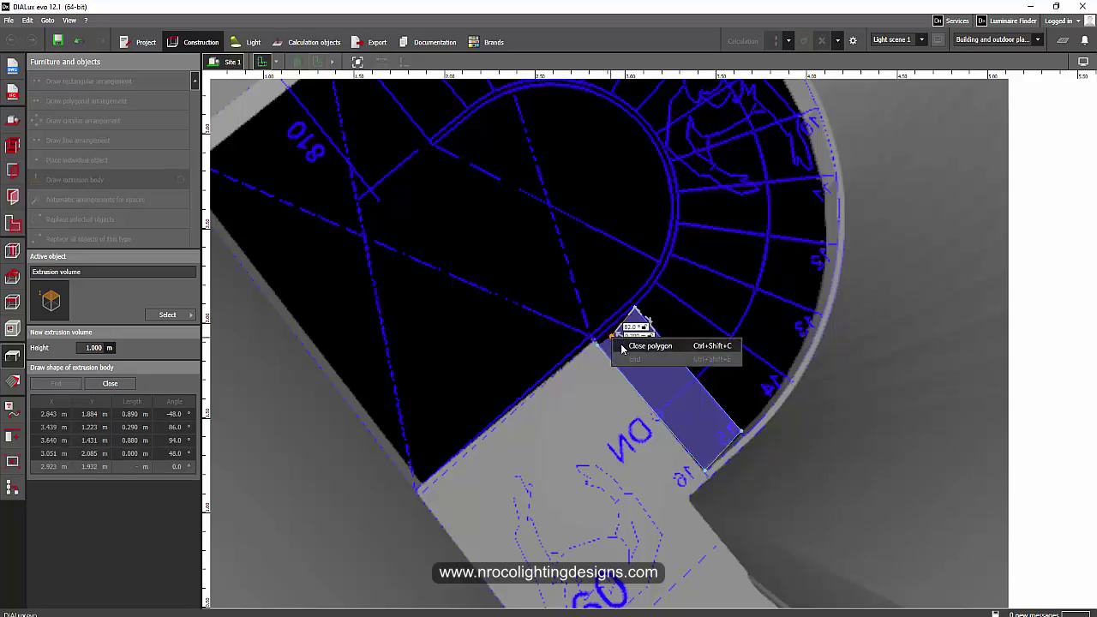
left_click(611, 341)
Step: Edit the tread's polygon and align its two inner corners with the staircase lines on the plan
scroll(612, 344, "up", 3)
right_click(606, 340)
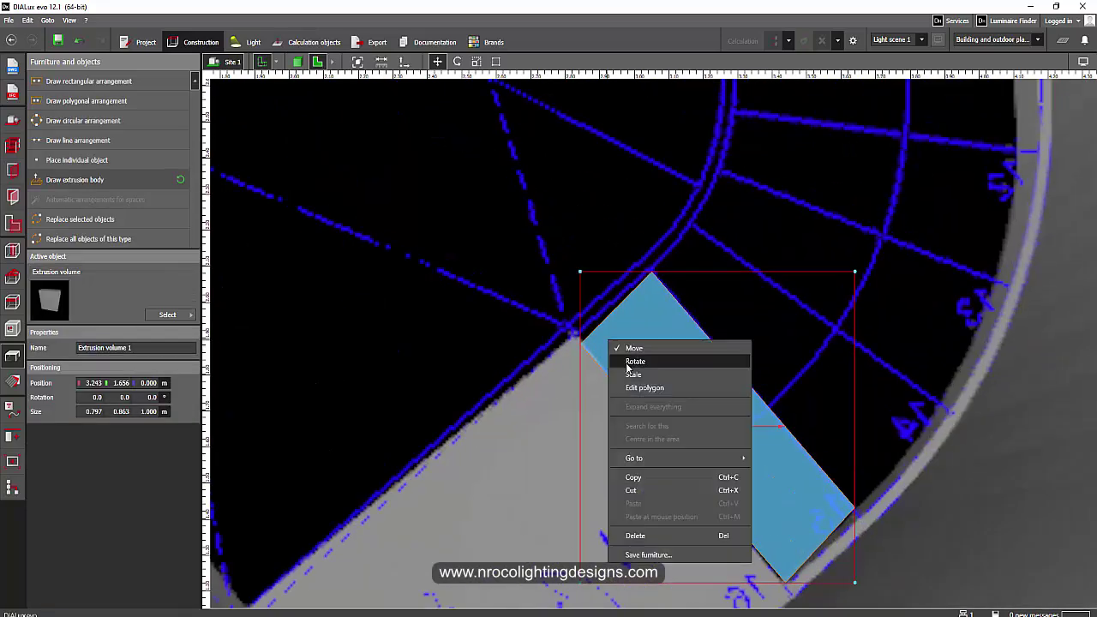
left_click(627, 385)
scroll(579, 346, "up", 1)
left_click_drag(580, 343, 577, 330)
scroll(679, 275, "up", 2)
left_click_drag(664, 243, 659, 238)
Step: Move the tread polygon's two outer corners onto the staircase's outer edge and end the polygon editing
scroll(663, 284, "down", 2)
scroll(789, 500, "down", 2)
scroll(791, 472, "up", 2)
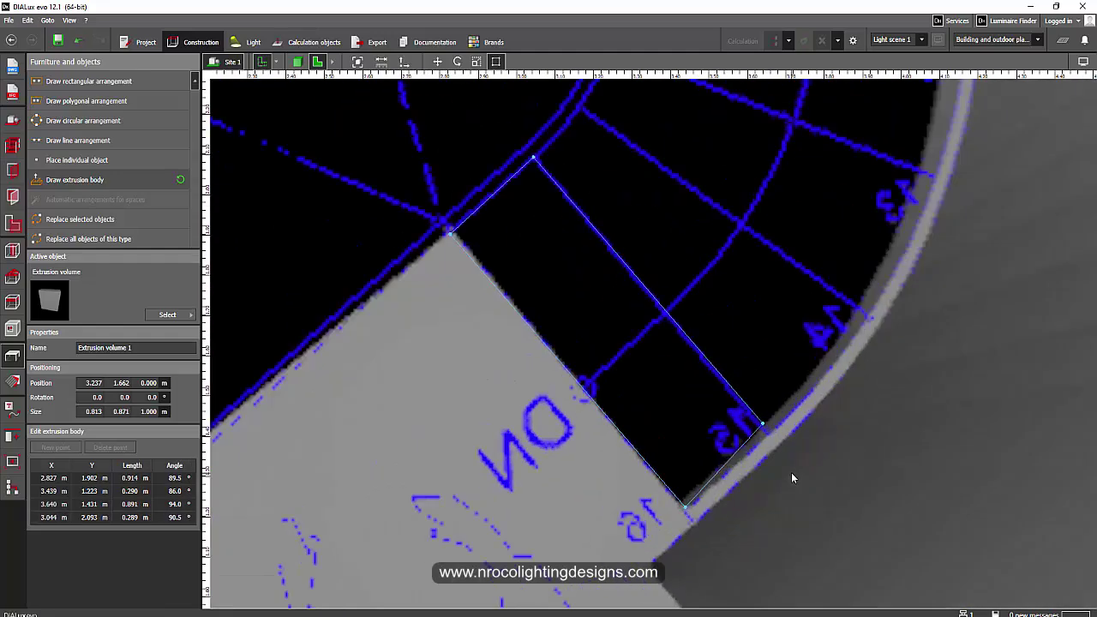
scroll(747, 431, "up", 2)
left_click_drag(771, 438, 782, 445)
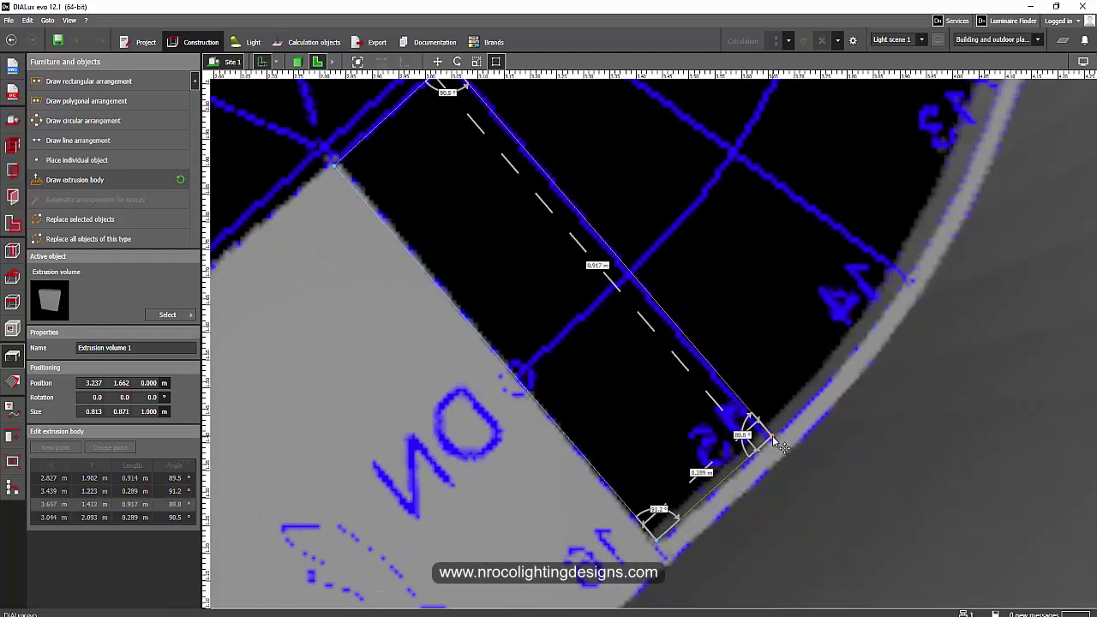
left_click_drag(657, 540, 659, 547)
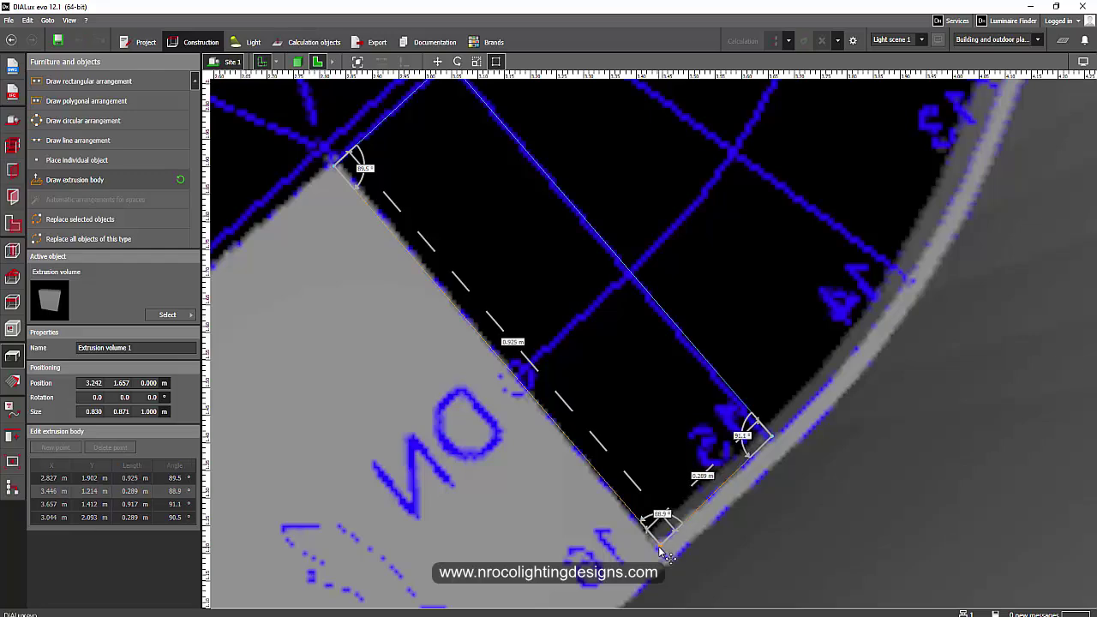
scroll(659, 548, "down", 3)
left_click(433, 465)
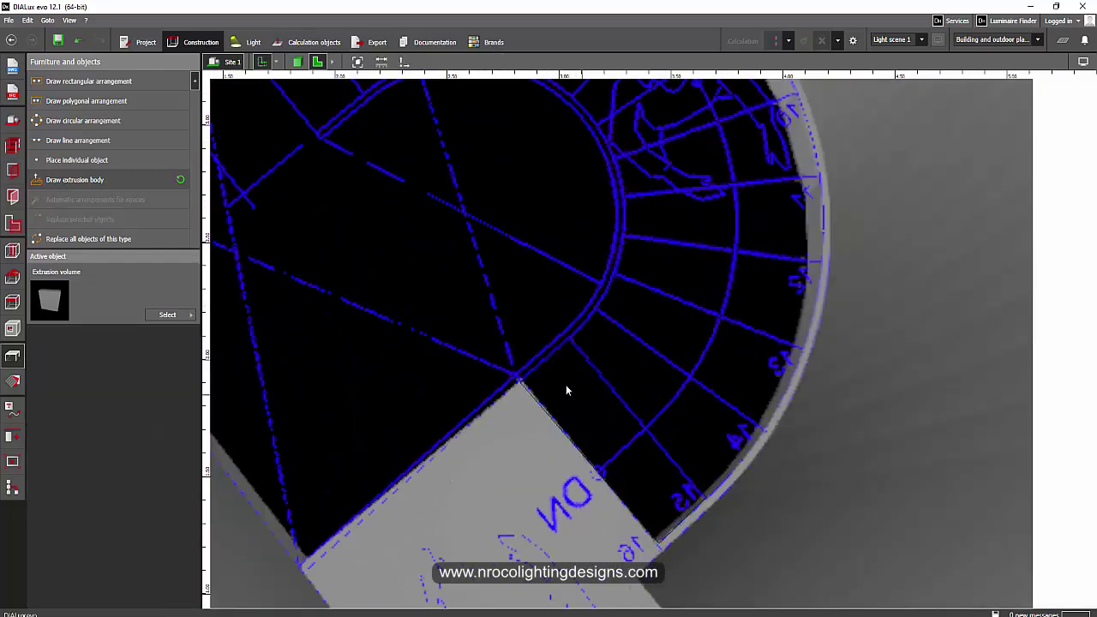
Step: Set the height of the first stair tread's extrusion volume to 0.05 m
left_click(565, 389)
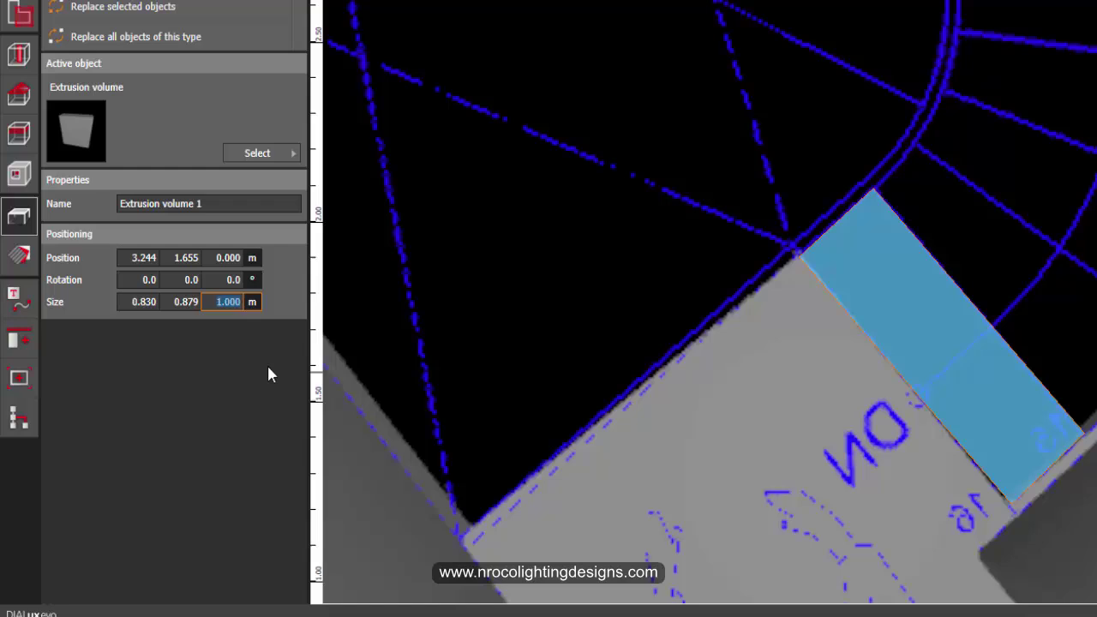
type(".05")
key("Return")
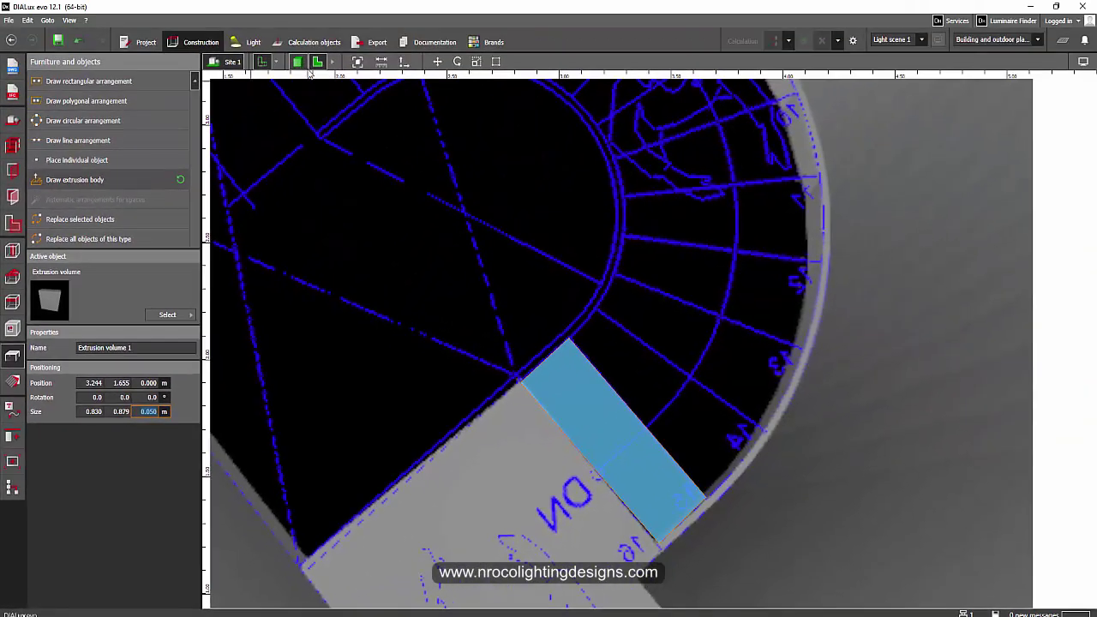
Step: Examine the tread's thickness in the 3D and front views, then return to the floor plan
left_click(297, 61)
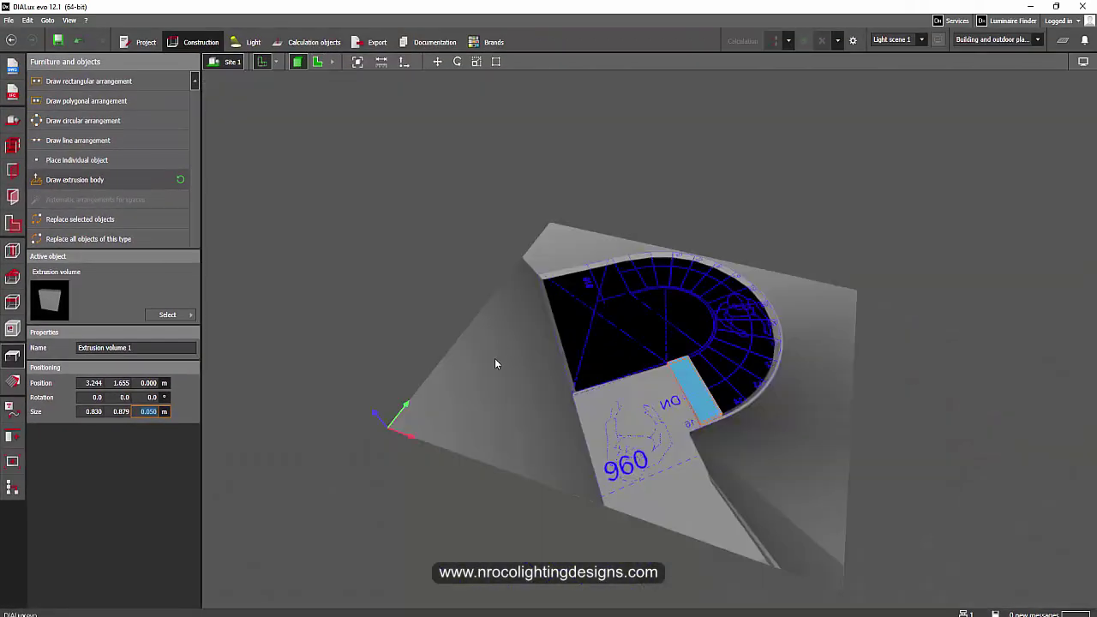
right_click_drag(494, 361, 461, 236)
right_click_drag(568, 328, 553, 427)
scroll(664, 380, "up", 2)
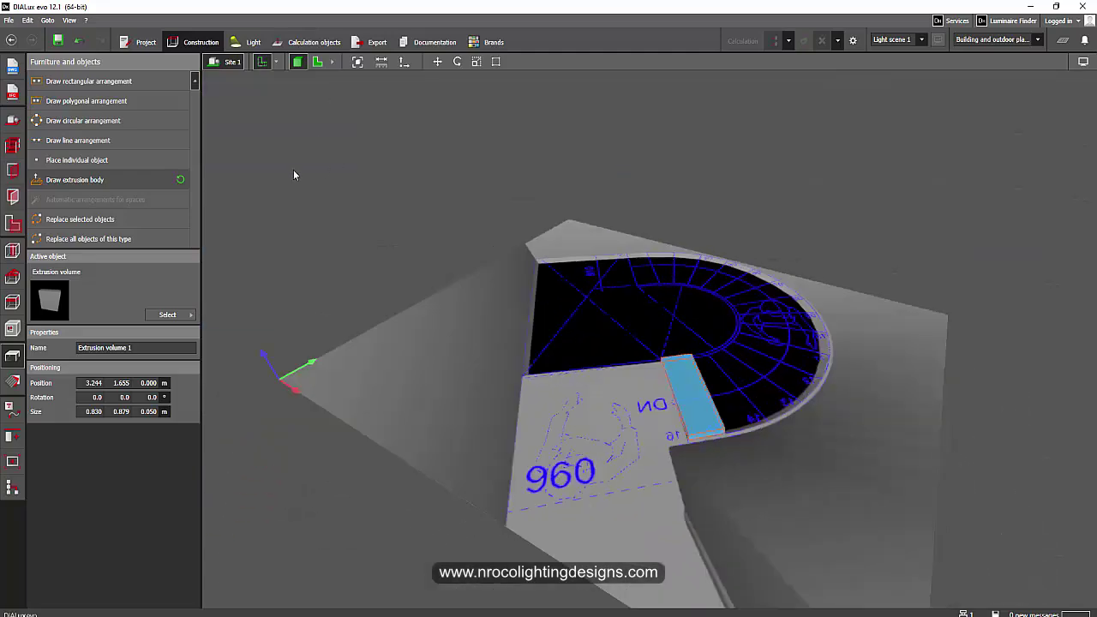
left_click(334, 63)
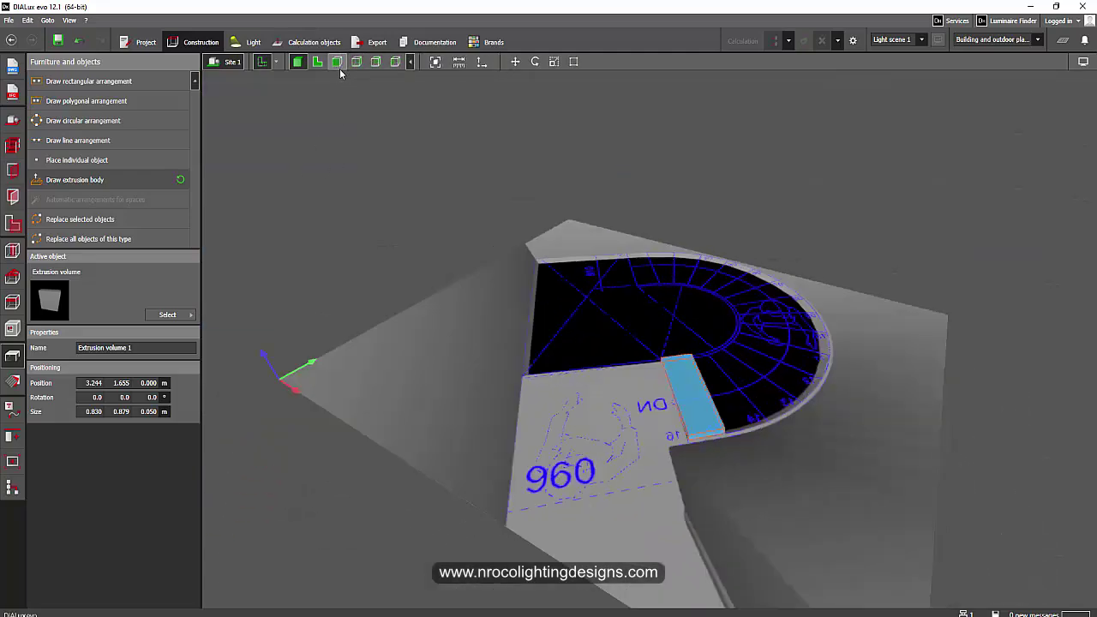
left_click(337, 62)
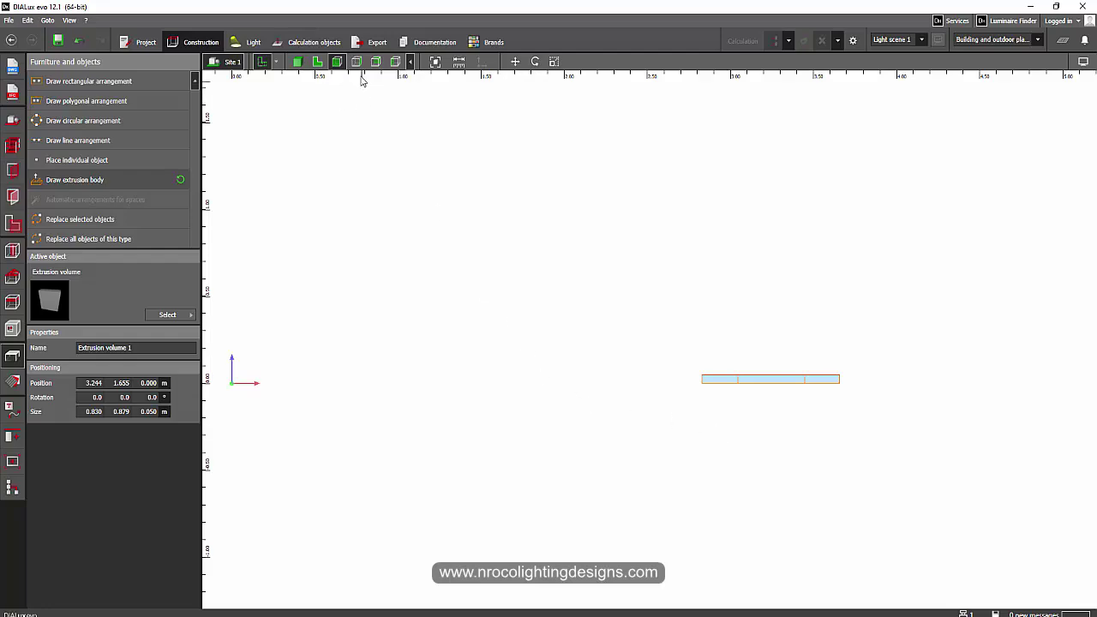
left_click(318, 62)
scroll(347, 248, "down", 5)
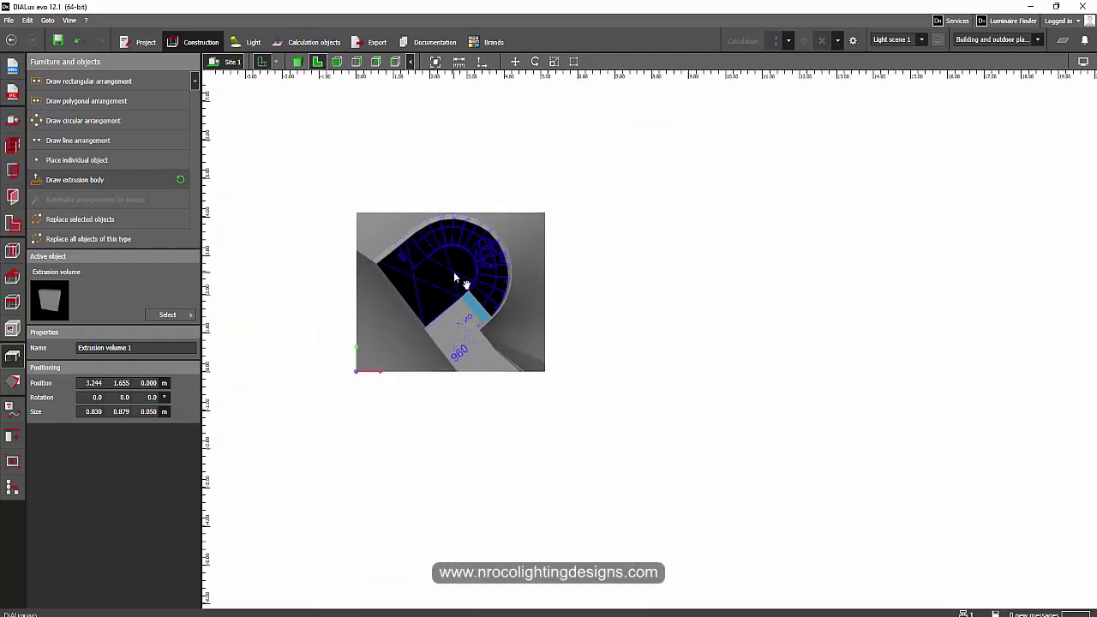
Step: Draw a horizontal reference line about 3.7 m long along the ground line at the first tread in the front view
scroll(299, 261, "up", 2)
left_click(12, 120)
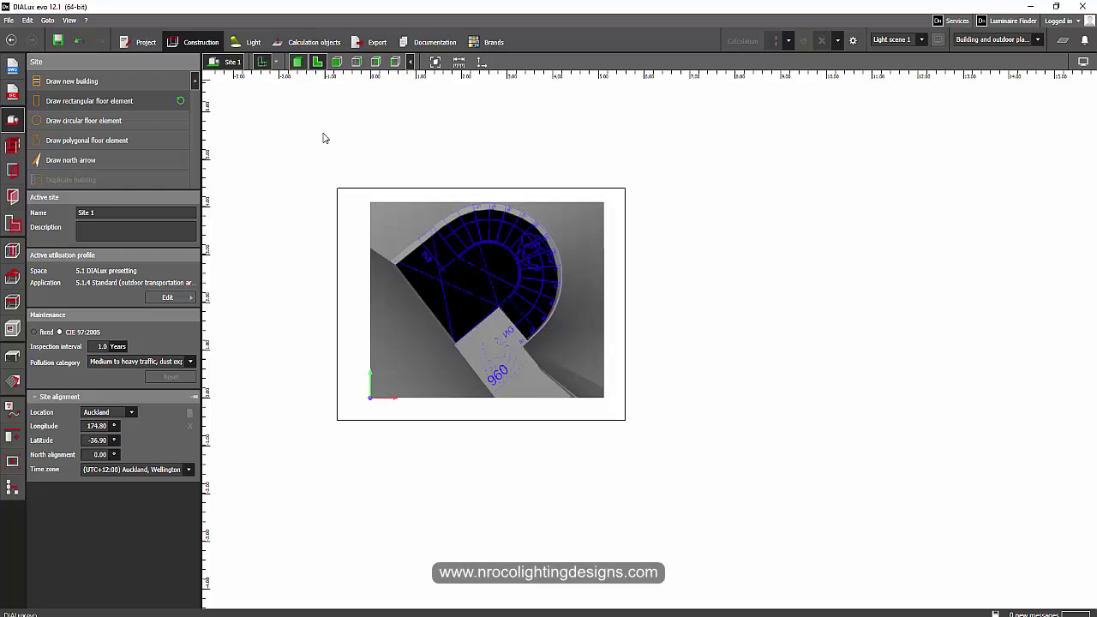
left_click(298, 61)
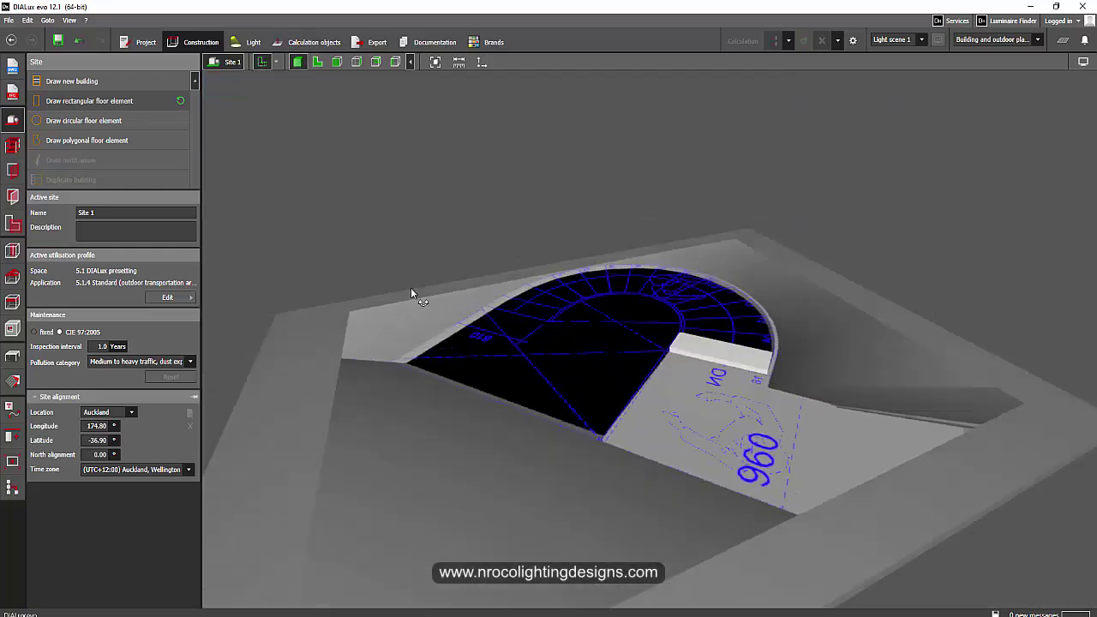
left_click_drag(410, 292, 380, 93)
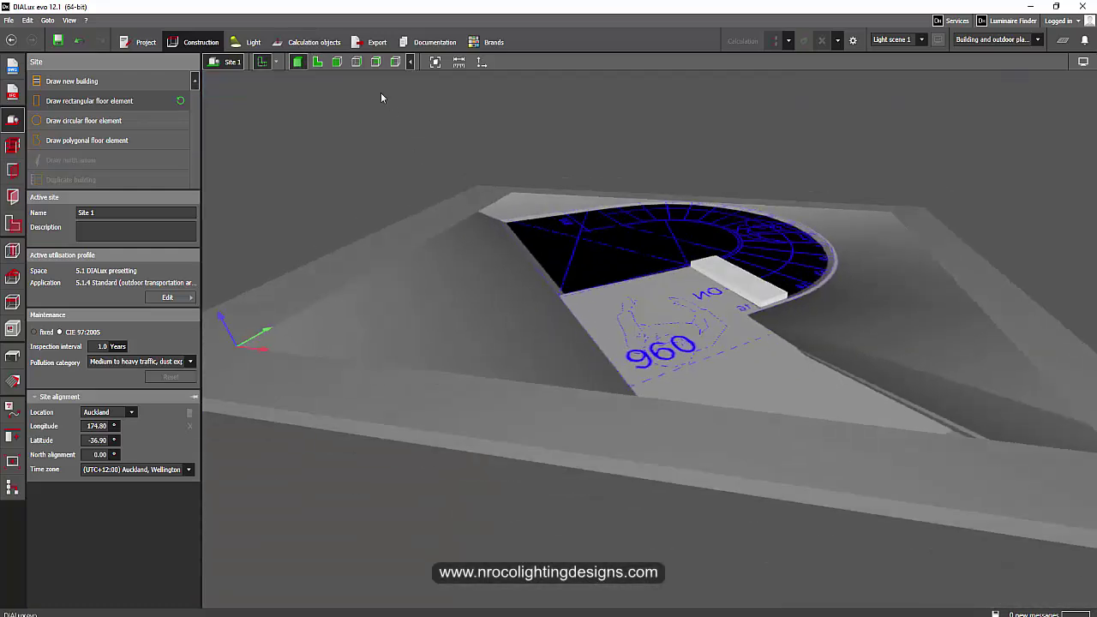
left_click(337, 62)
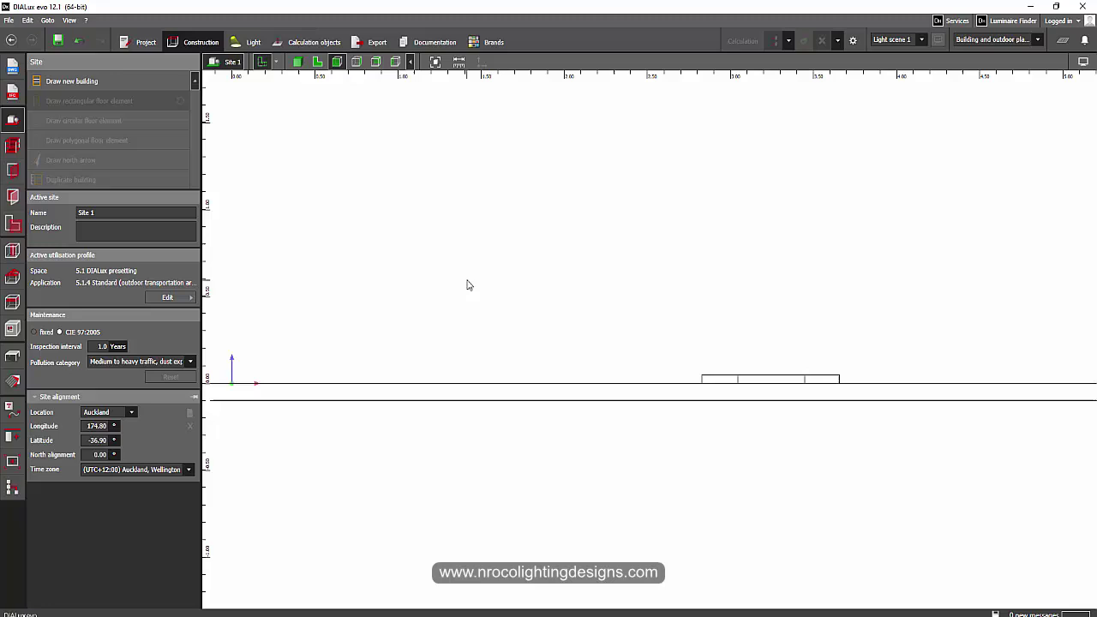
left_click(13, 417)
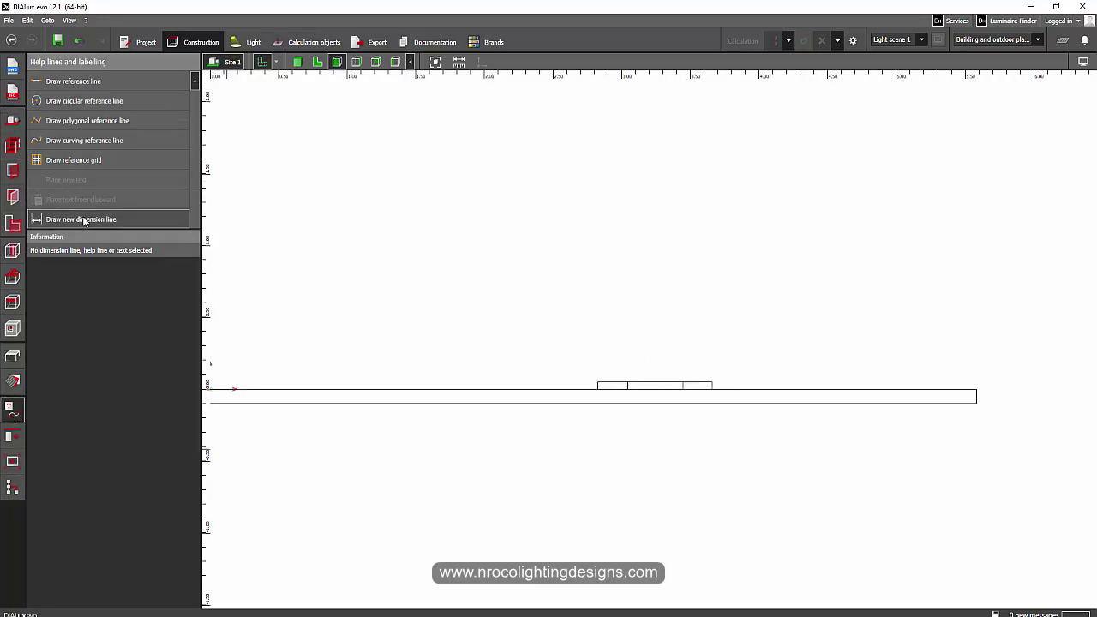
left_click(62, 159)
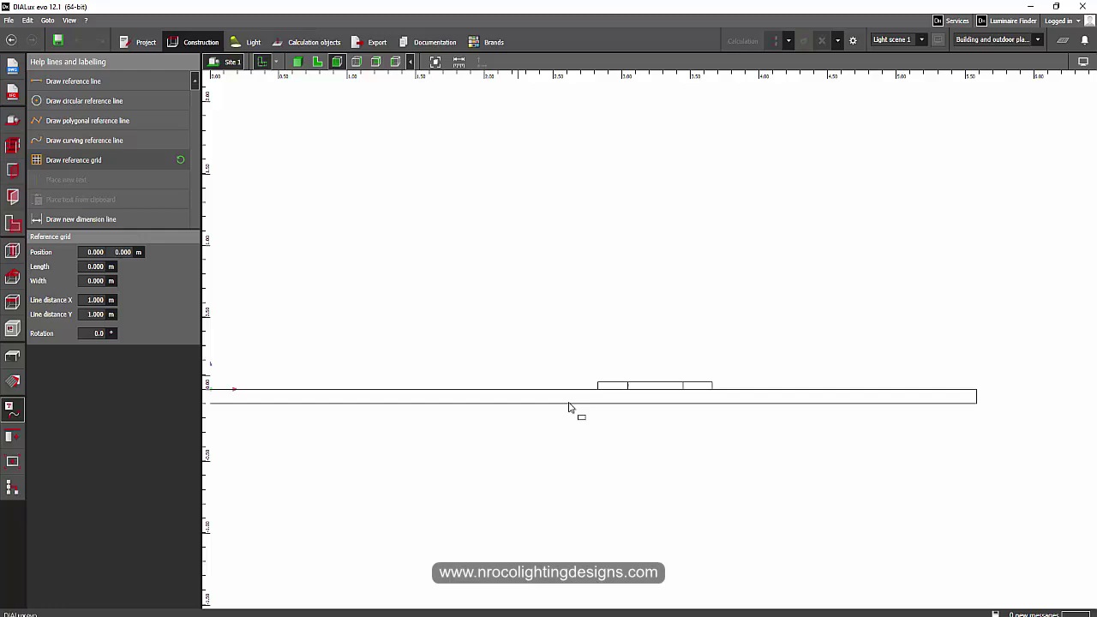
left_click(73, 81)
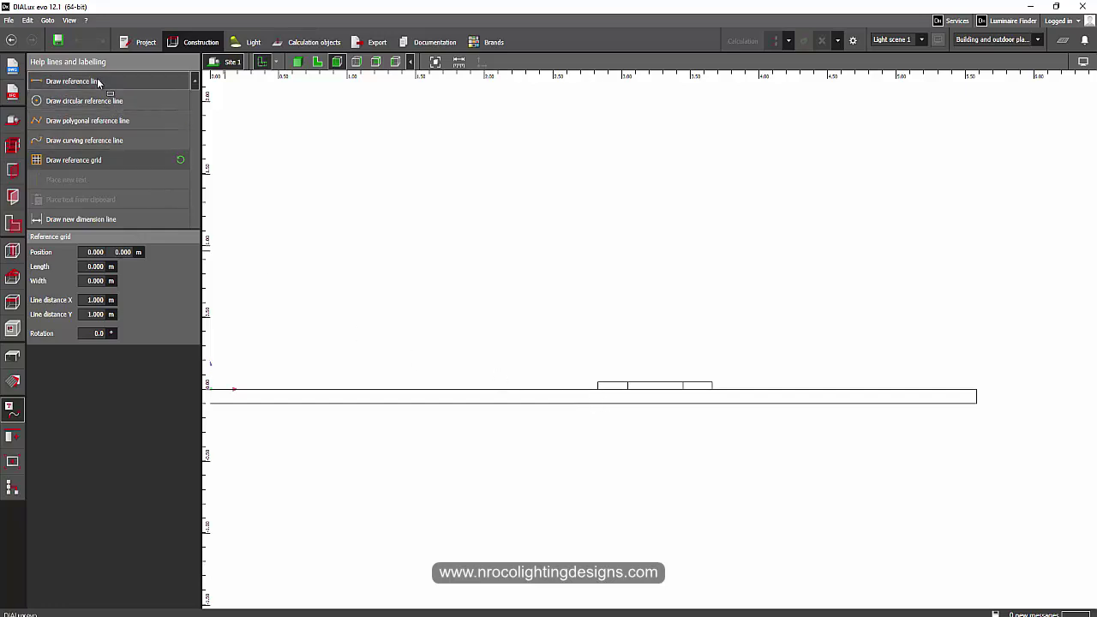
left_click(598, 387)
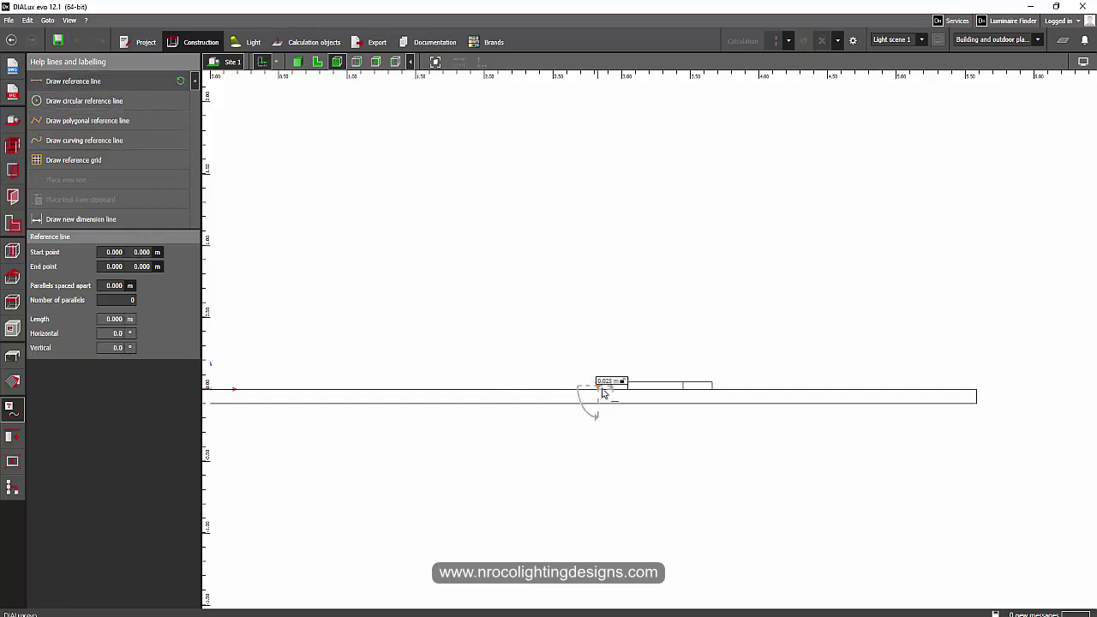
left_click(931, 389)
left_click_drag(598, 386, 593, 390)
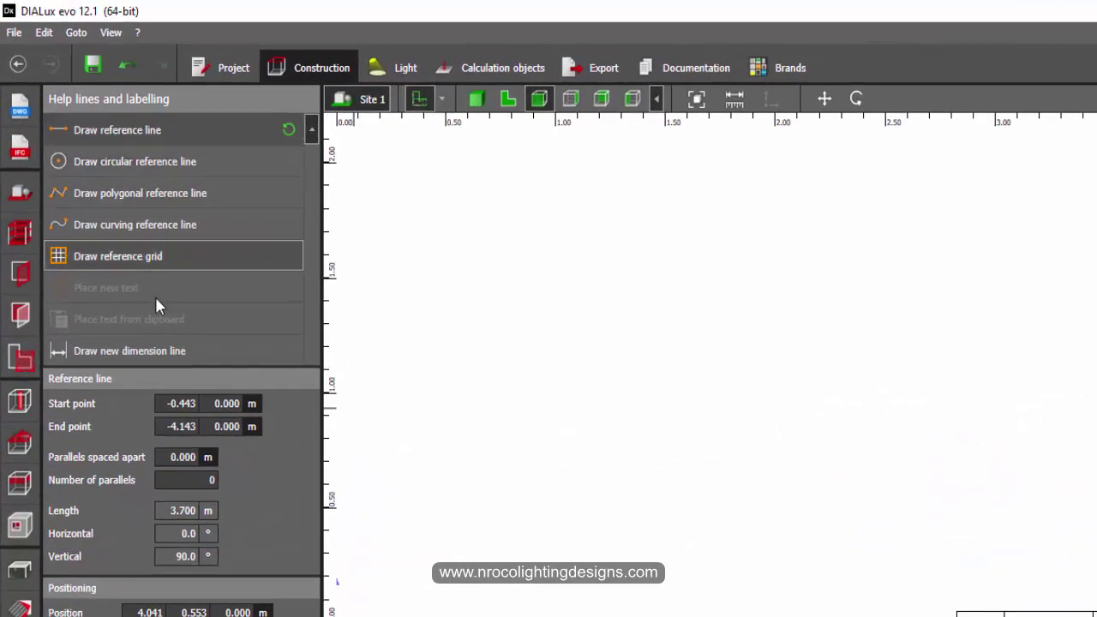
Step: Give the reference line 10 parallels spaced 0.15 m apart
double_click(182, 456)
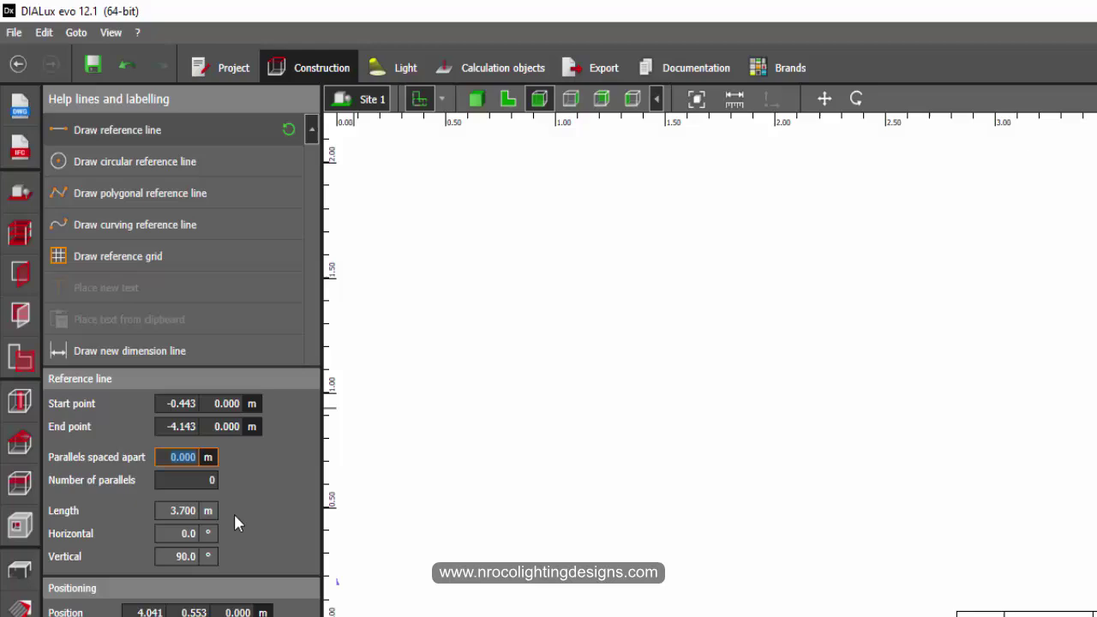
type(".15")
key("Tab")
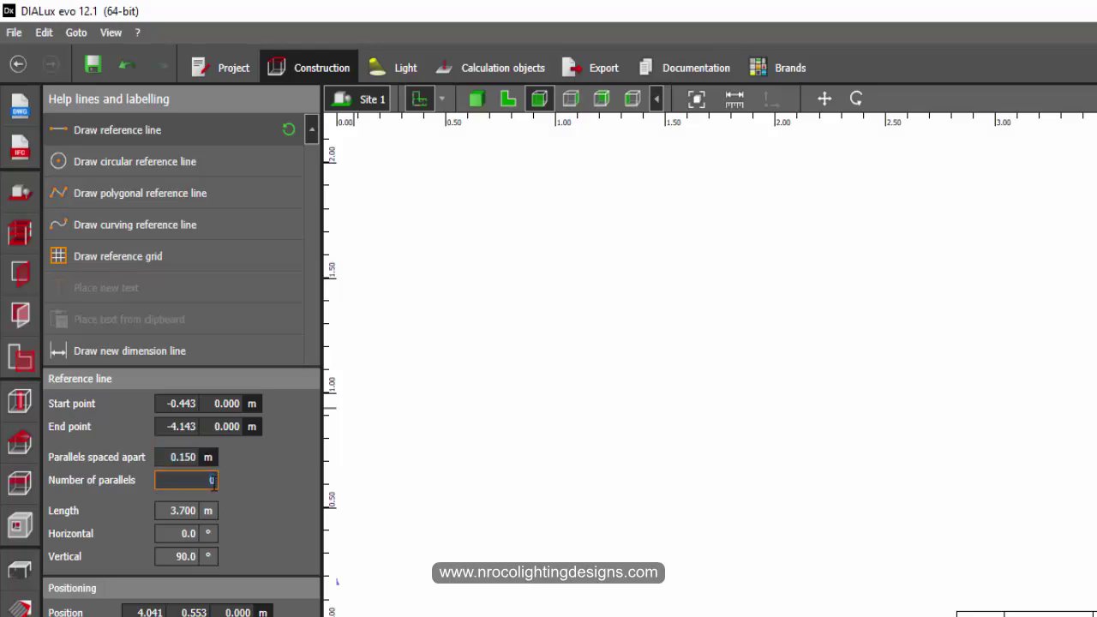
type("10")
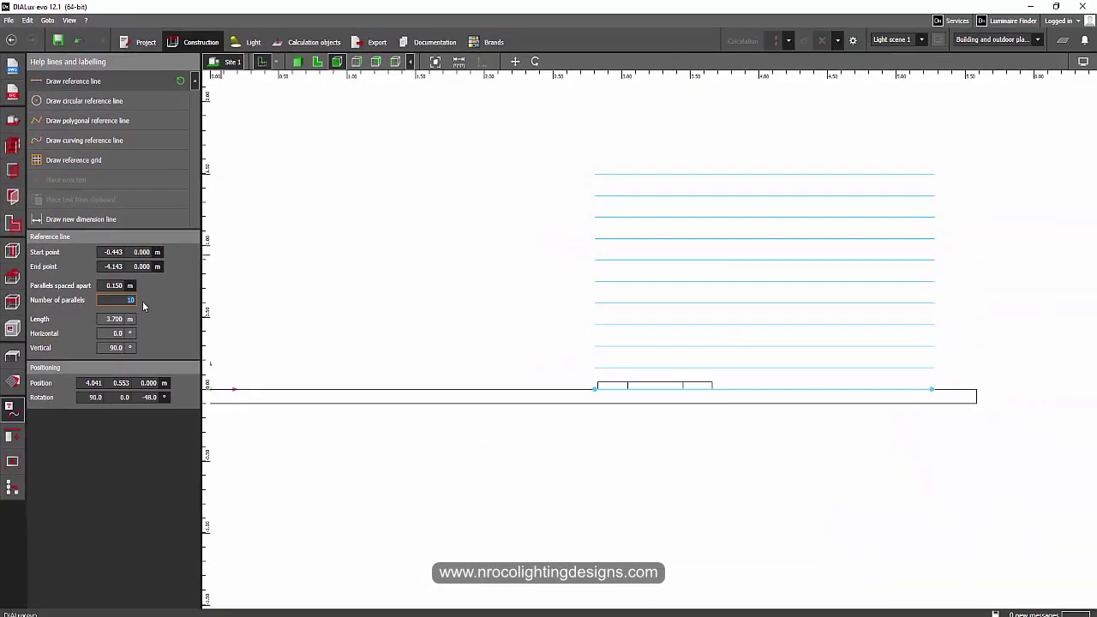
Step: Raise the first tread in the front view until its top meets the first parallel above the ground, and check it in 3D
scroll(703, 433, "up", 5)
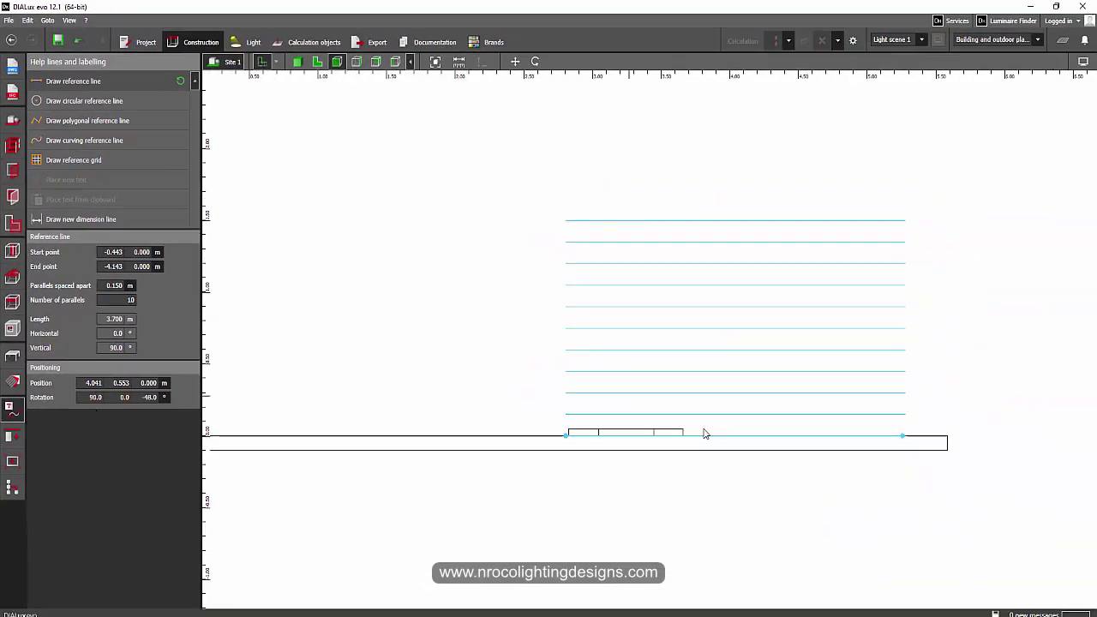
left_click(12, 356)
right_click(548, 428)
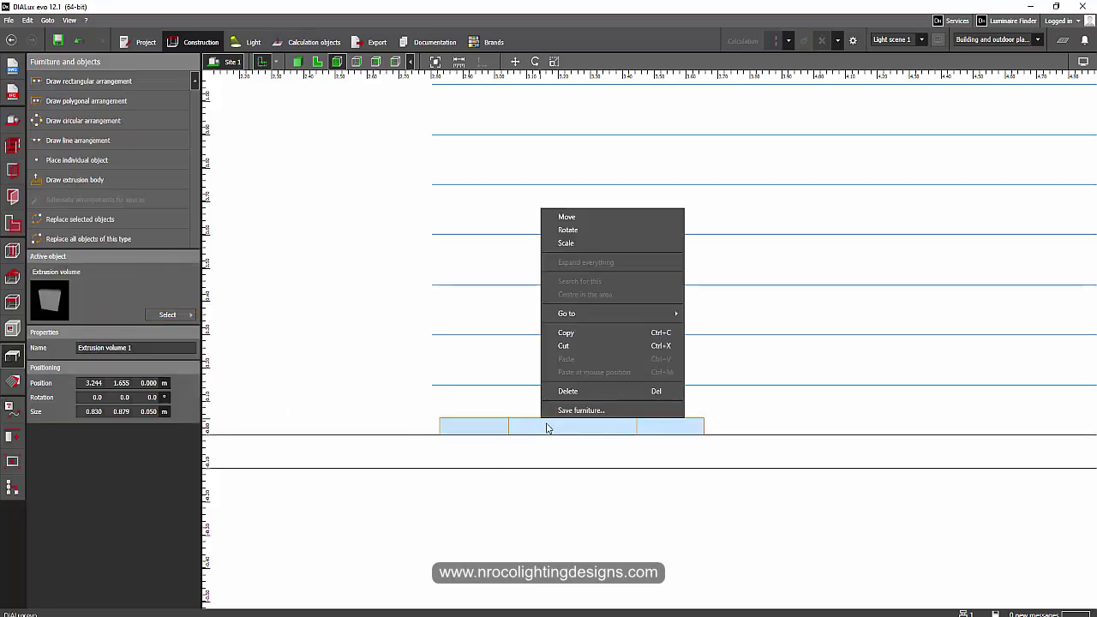
left_click(567, 217)
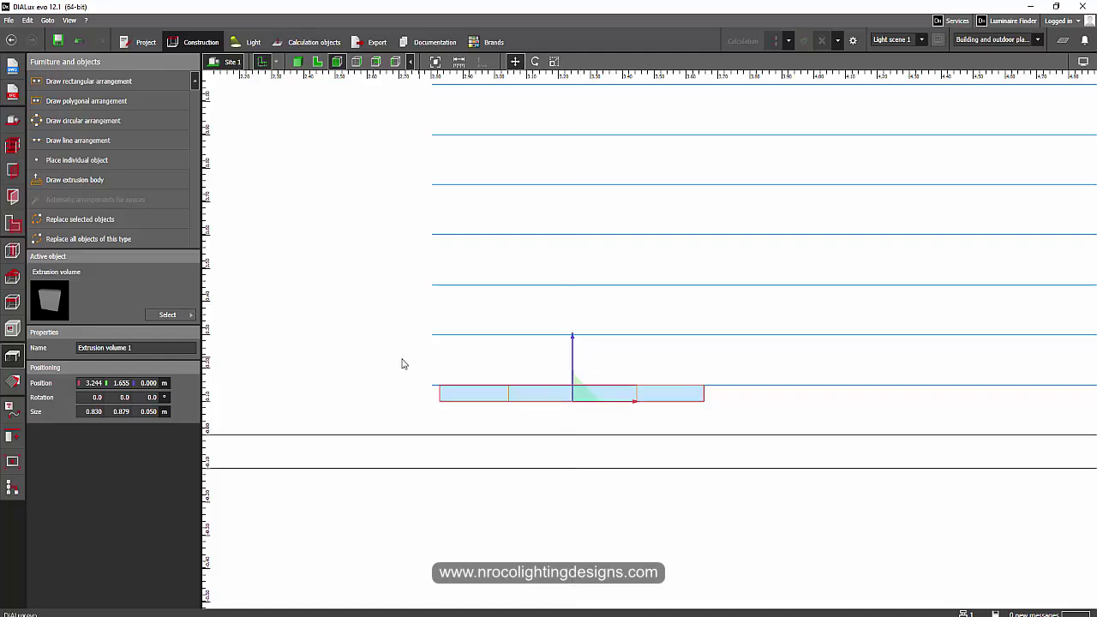
left_click(368, 362)
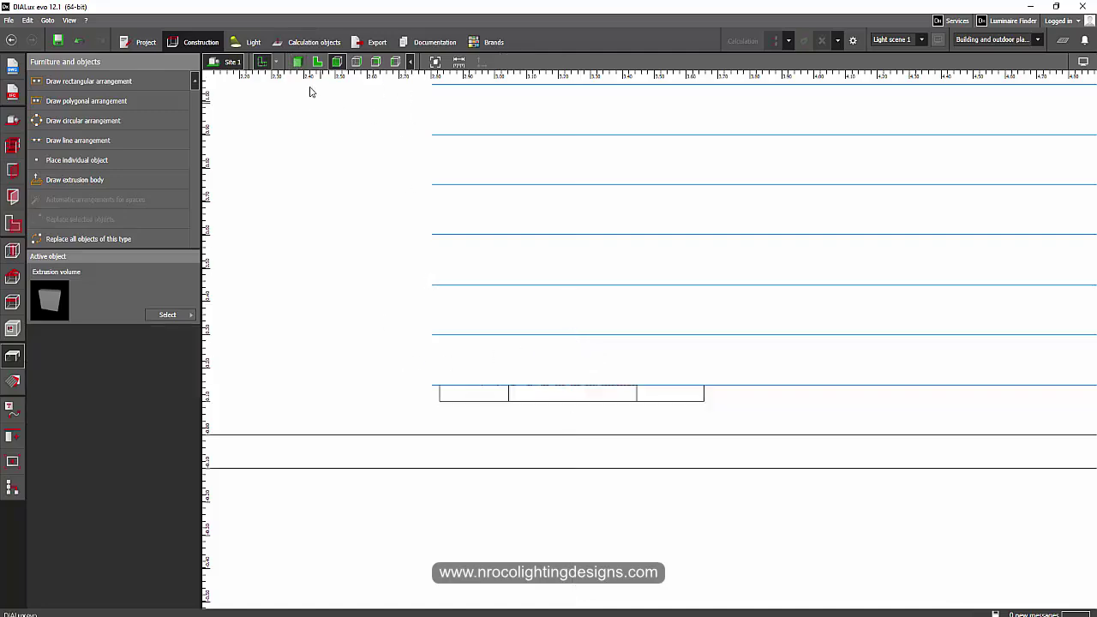
left_click(297, 61)
right_click_drag(438, 343, 438, 125)
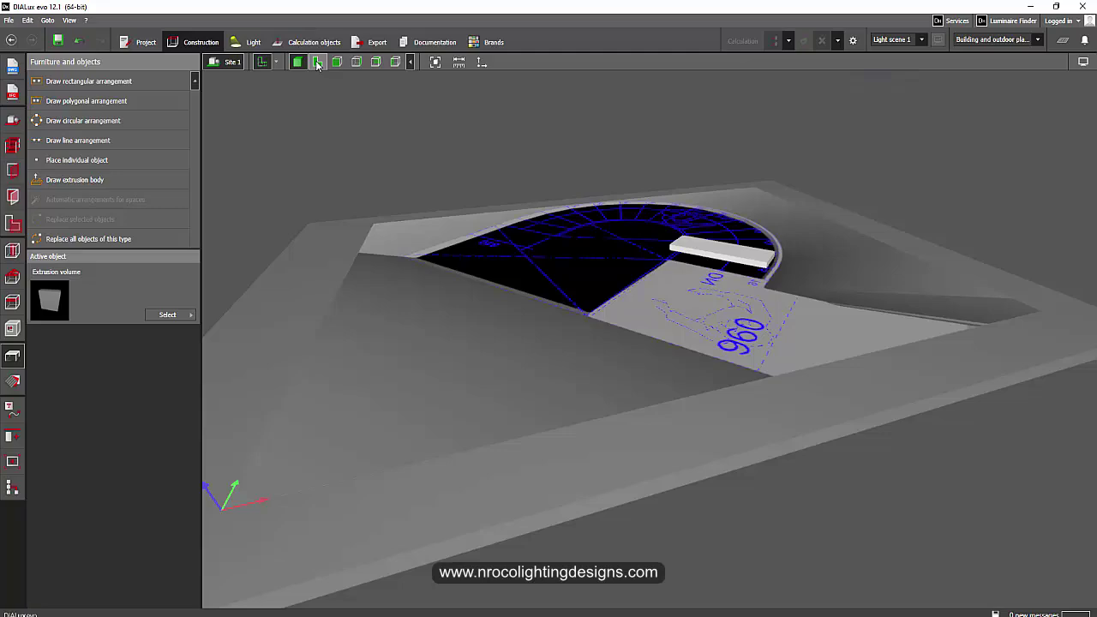
Step: Trace the second tread on the floor plan as an extrusion body and set its height to 0.05 m
left_click(317, 64)
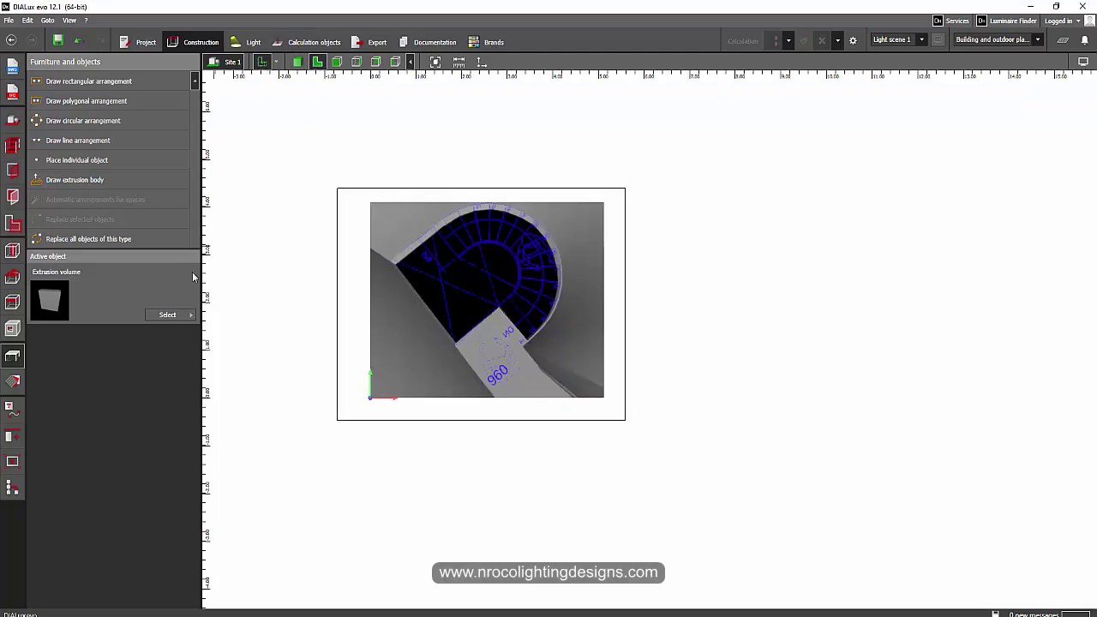
left_click(76, 179)
scroll(511, 274, "up", 6)
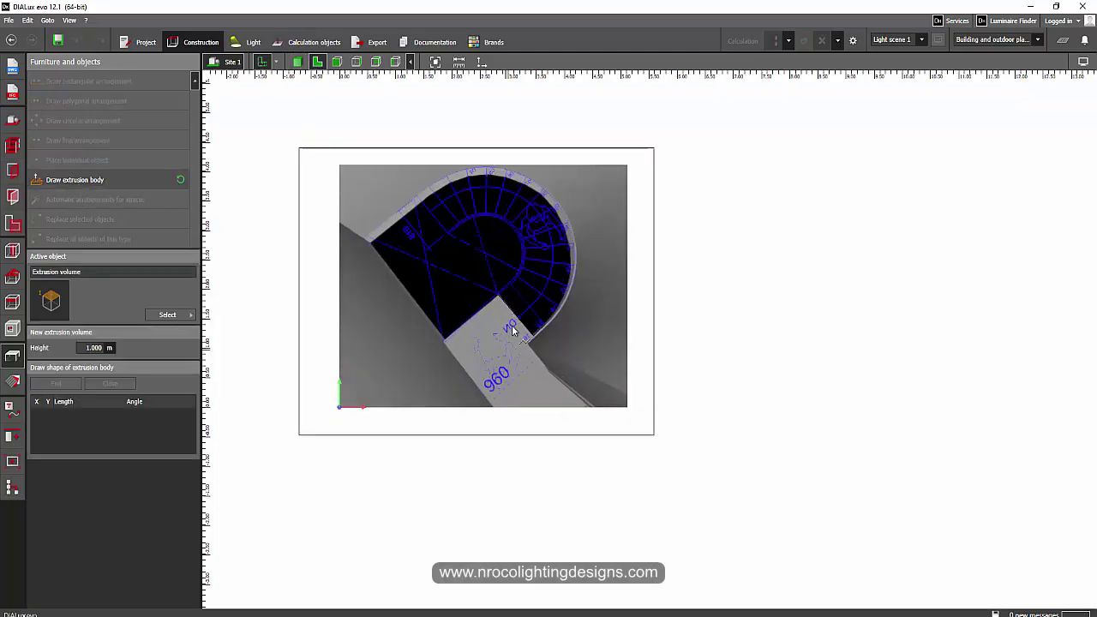
scroll(527, 300, "up", 3)
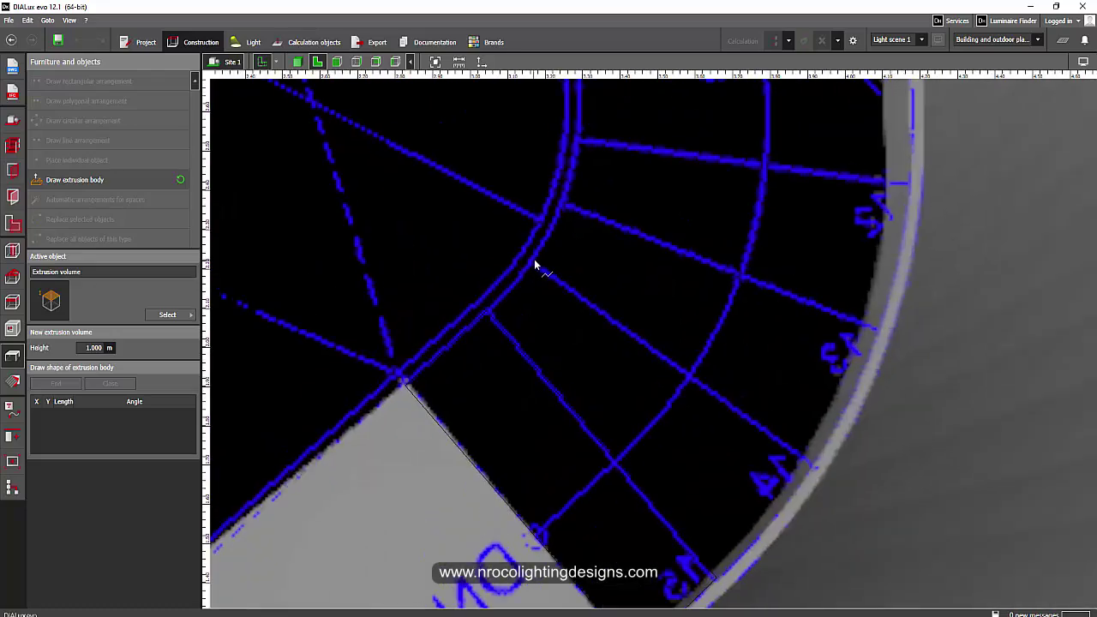
left_click(558, 285)
left_click(815, 470)
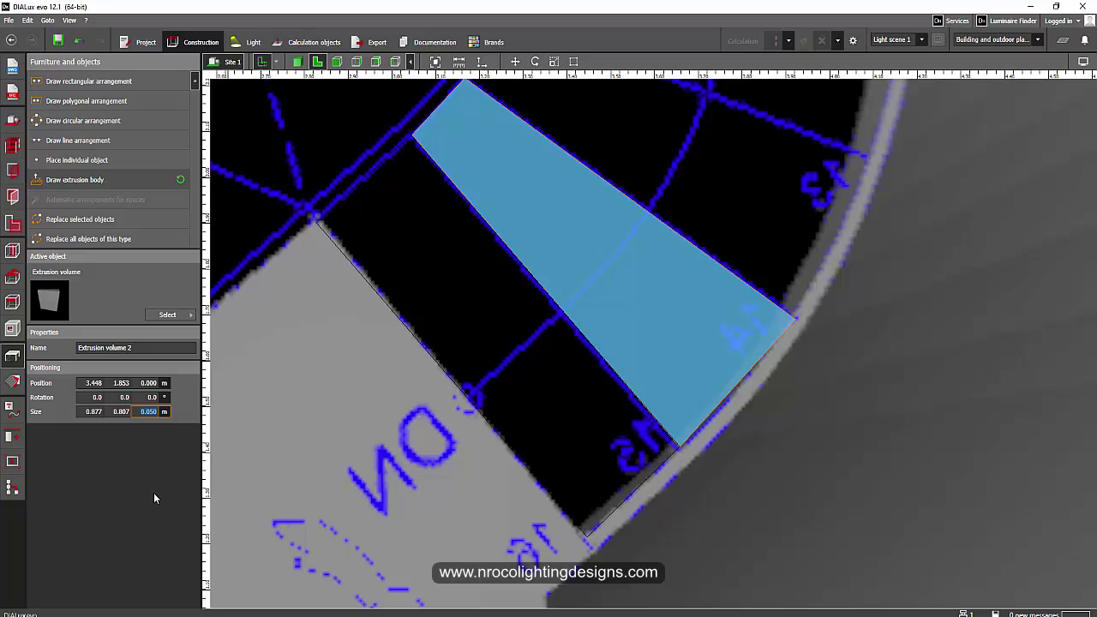
Step: Raise the second tread in the front view until its top aligns with the second parallel above the ground
left_click(337, 62)
right_click(664, 440)
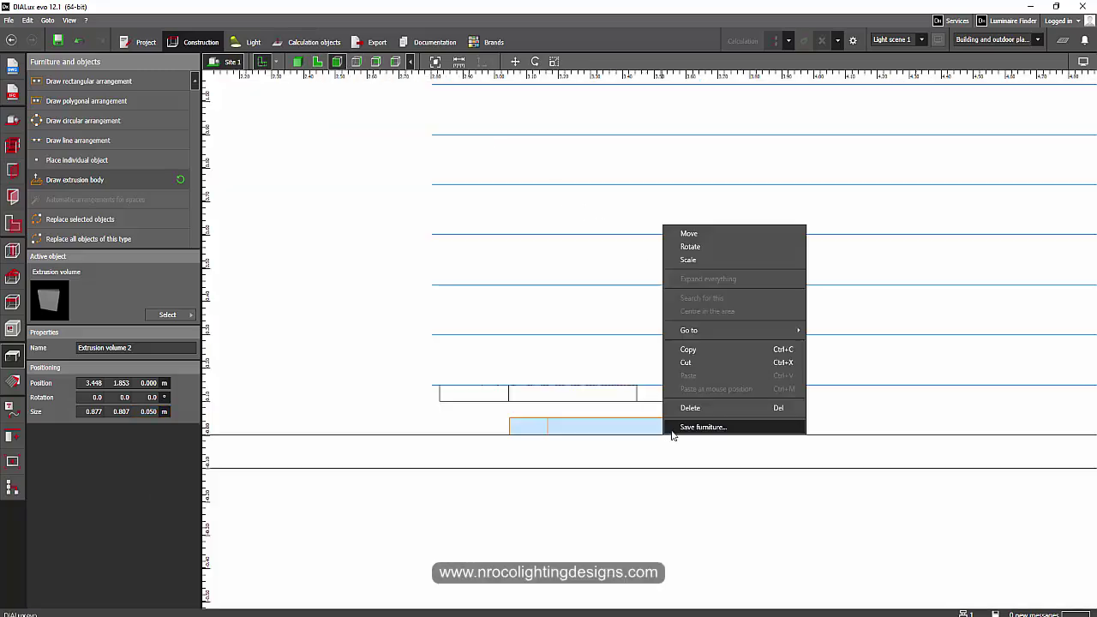
left_click(683, 228)
left_click_drag(640, 376, 640, 292)
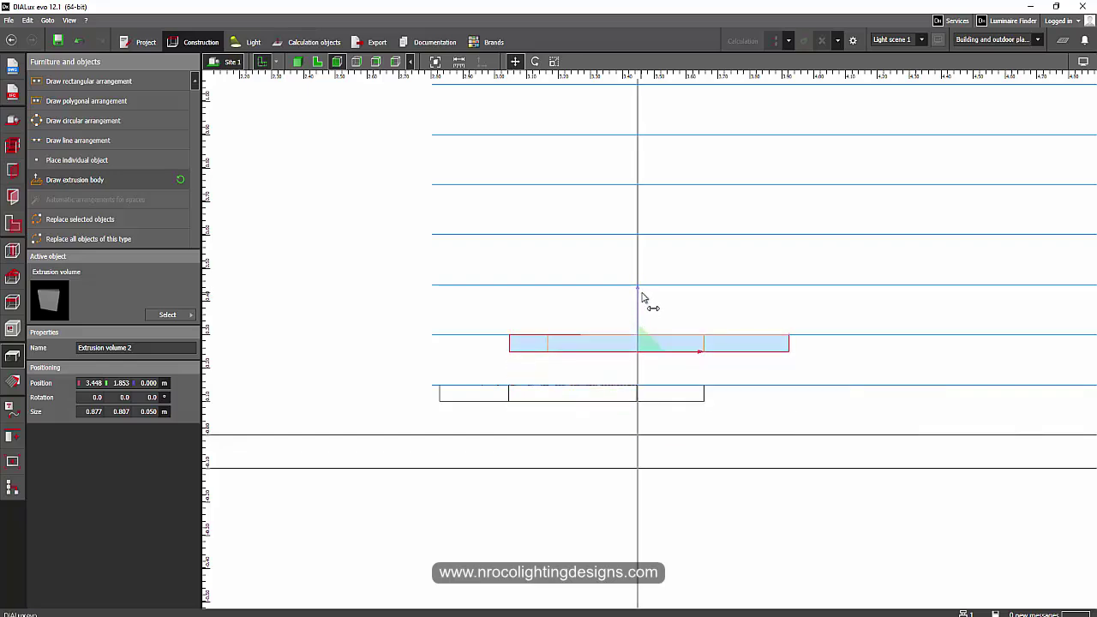
left_click(313, 289)
Step: Examine the two raised treads over the staircase plan from several angles in the 3D view
left_click(297, 61)
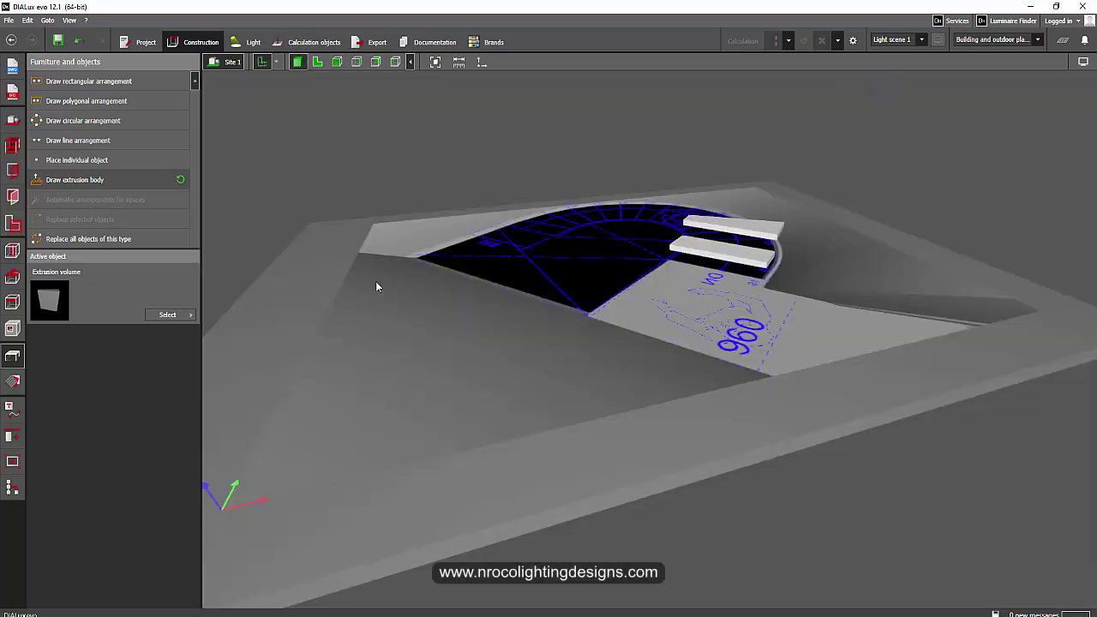
right_click_drag(376, 282, 525, 269)
middle_click_drag(525, 272, 728, 401)
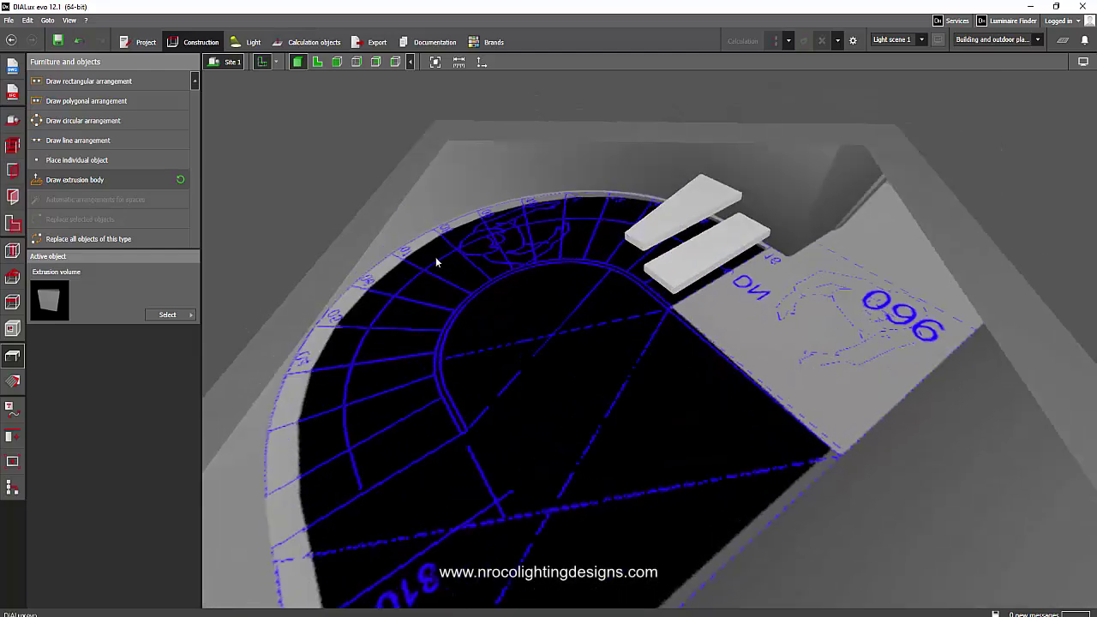
middle_click_drag(563, 456, 649, 313)
middle_click_drag(573, 340, 688, 293)
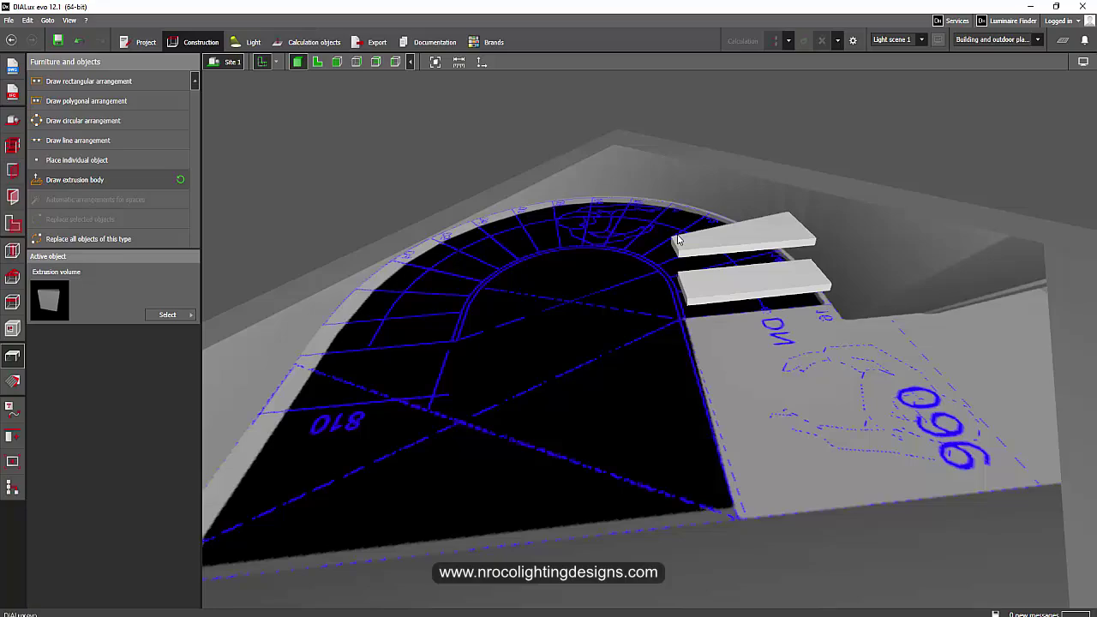
middle_click_drag(707, 210, 690, 289)
middle_click_drag(721, 334, 642, 326)
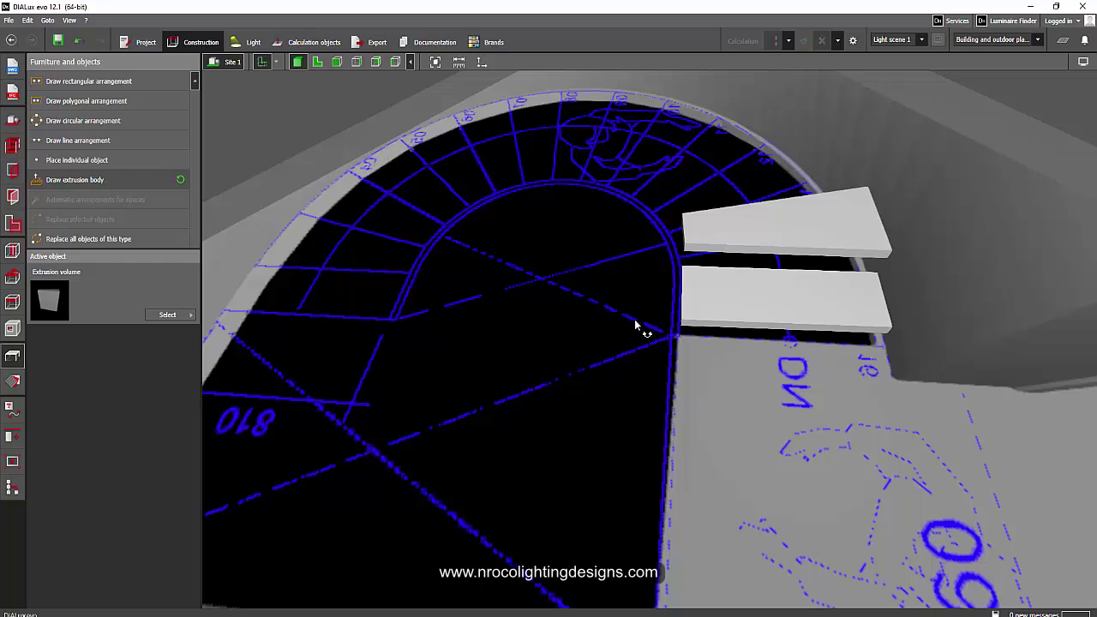
Step: Trace the third and fourth treads on the floor plan as extrusion bodies and edit the fourth tread's height
left_click(324, 62)
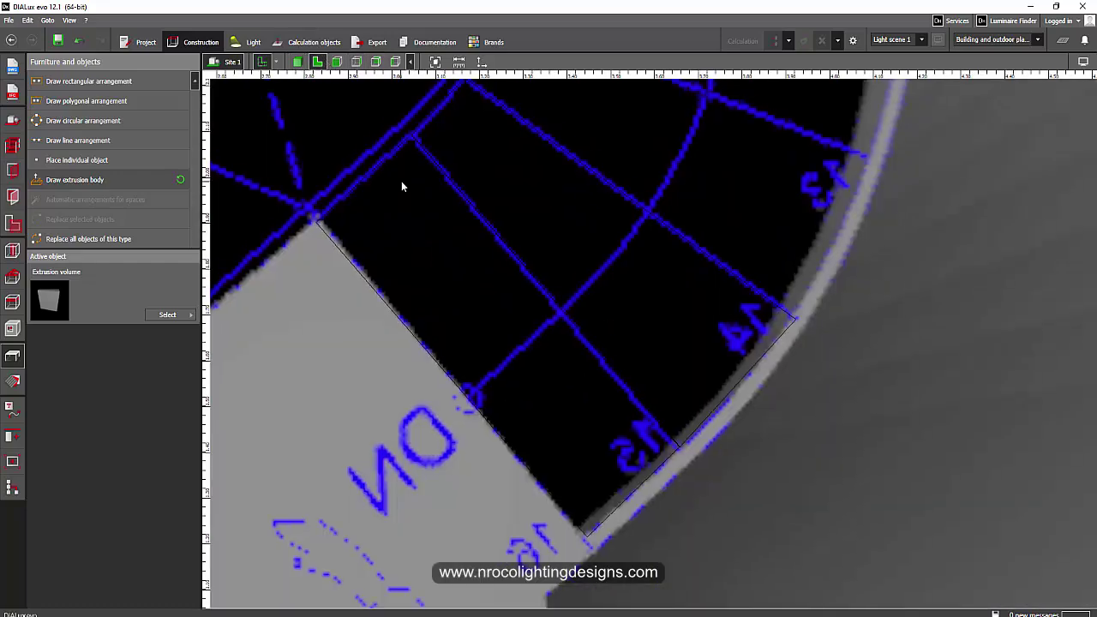
left_click(82, 181)
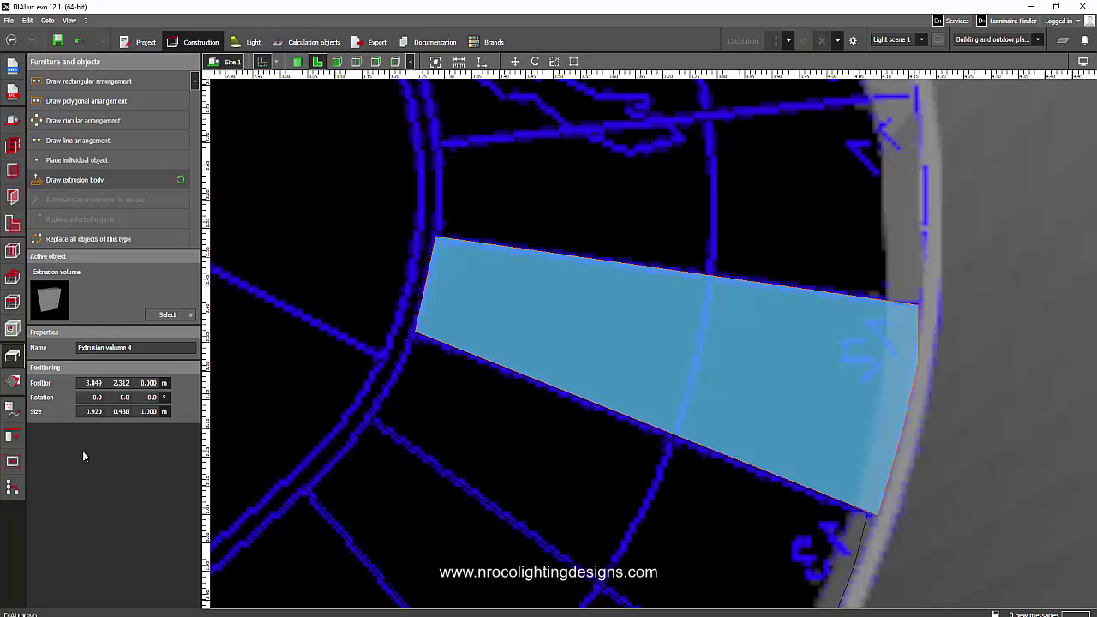
left_click(149, 412)
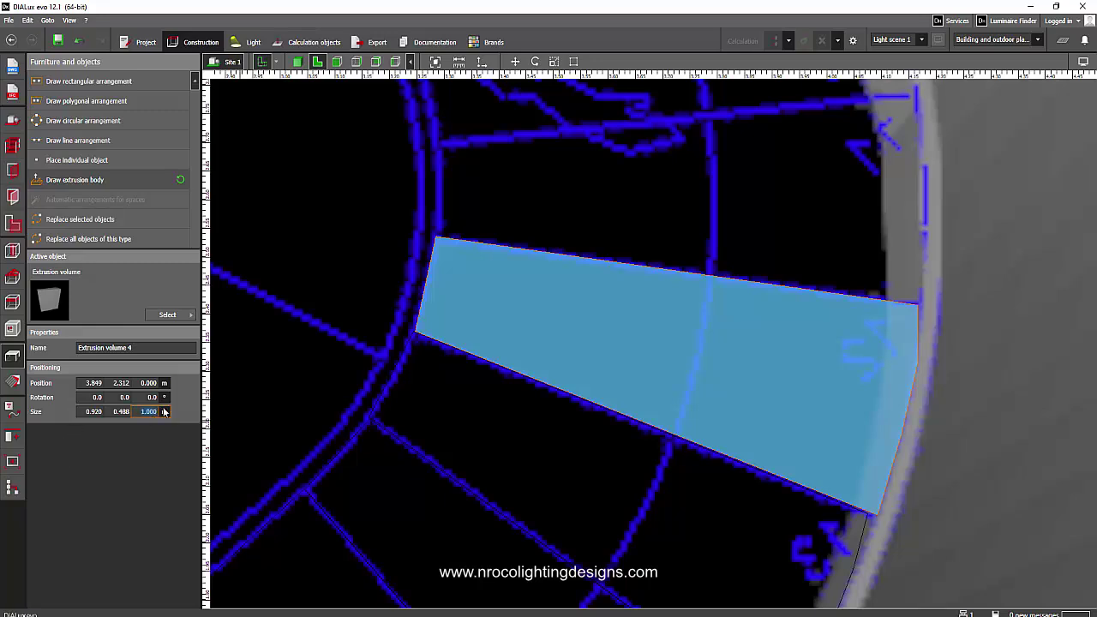
left_click(251, 149)
Step: Trace the fifth tread as a five-point extrusion body between the next two step lines, following the curved outer edge, and close the shape
left_click(100, 181)
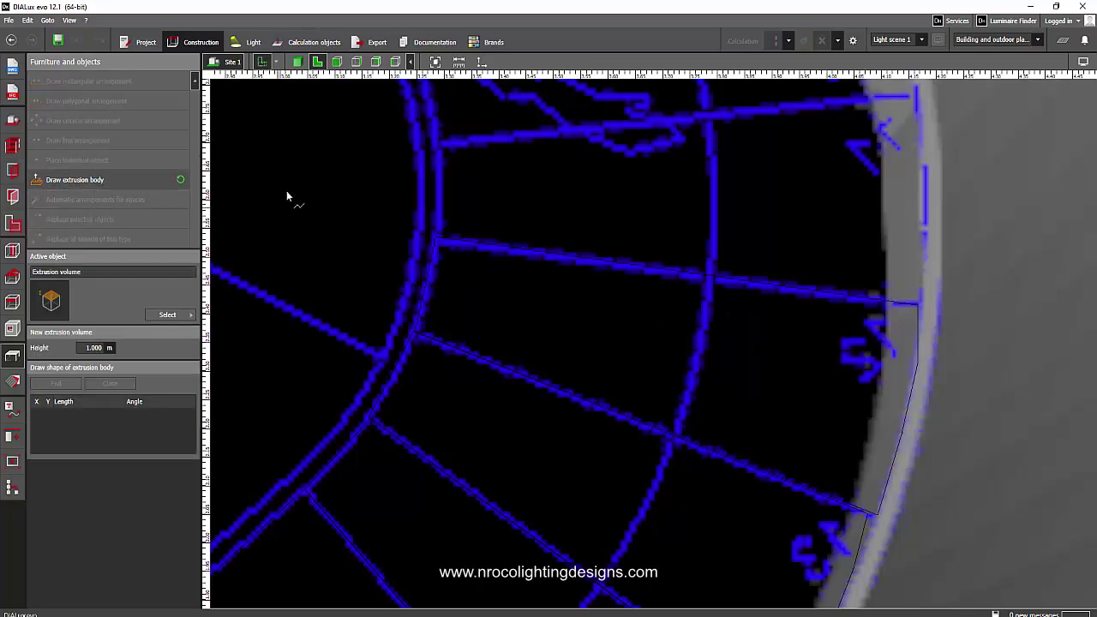
left_click(439, 143)
left_click(439, 236)
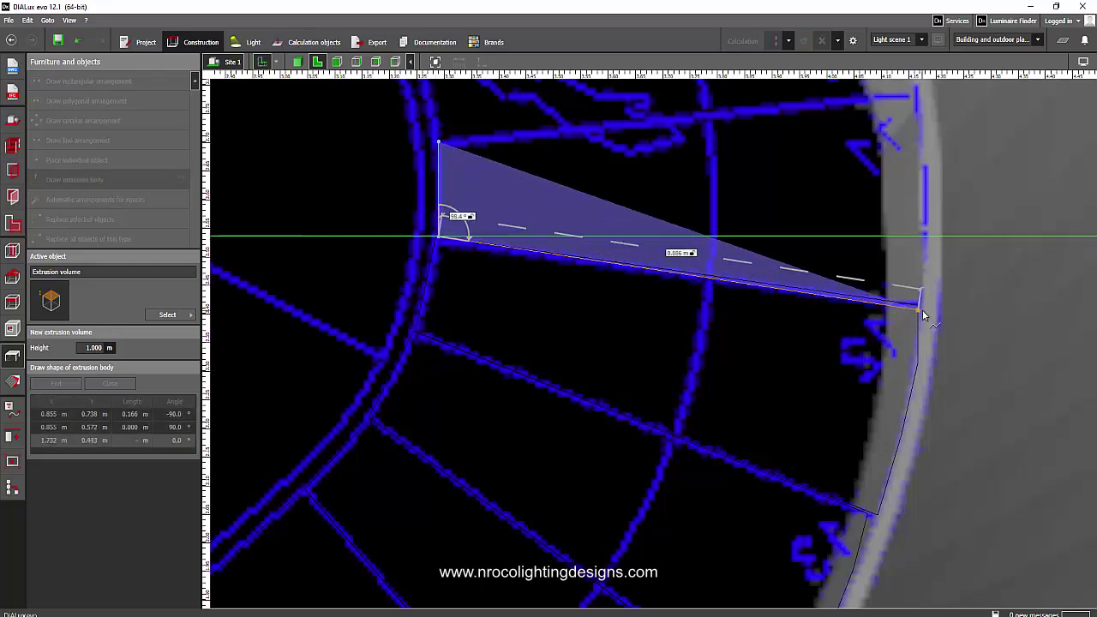
left_click(919, 304)
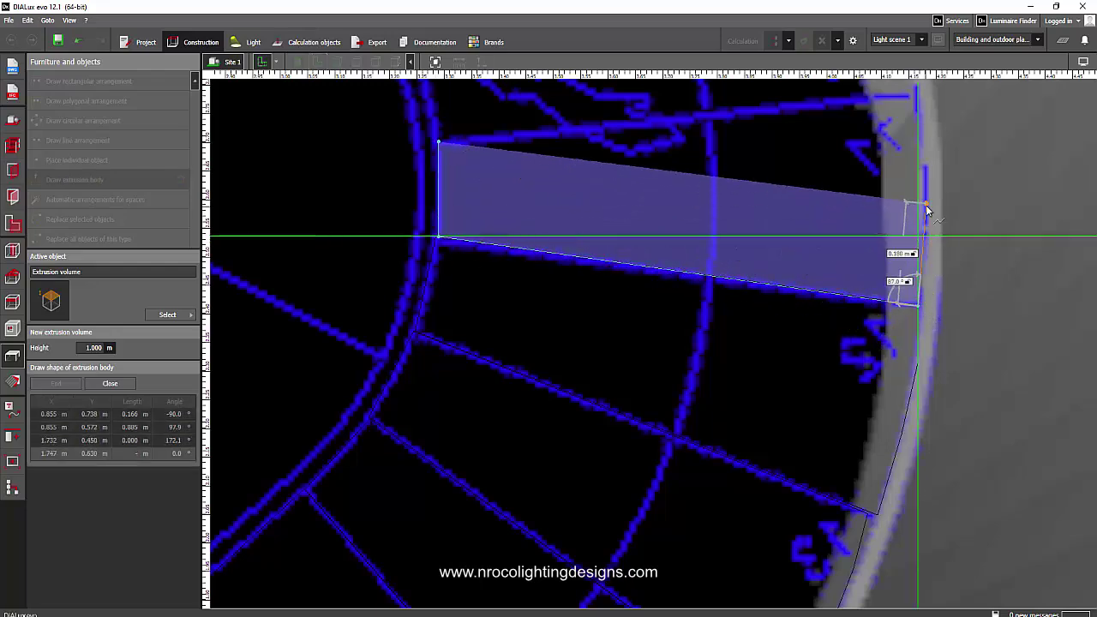
left_click(925, 202)
middle_click_drag(925, 202, 911, 328)
left_click(905, 225)
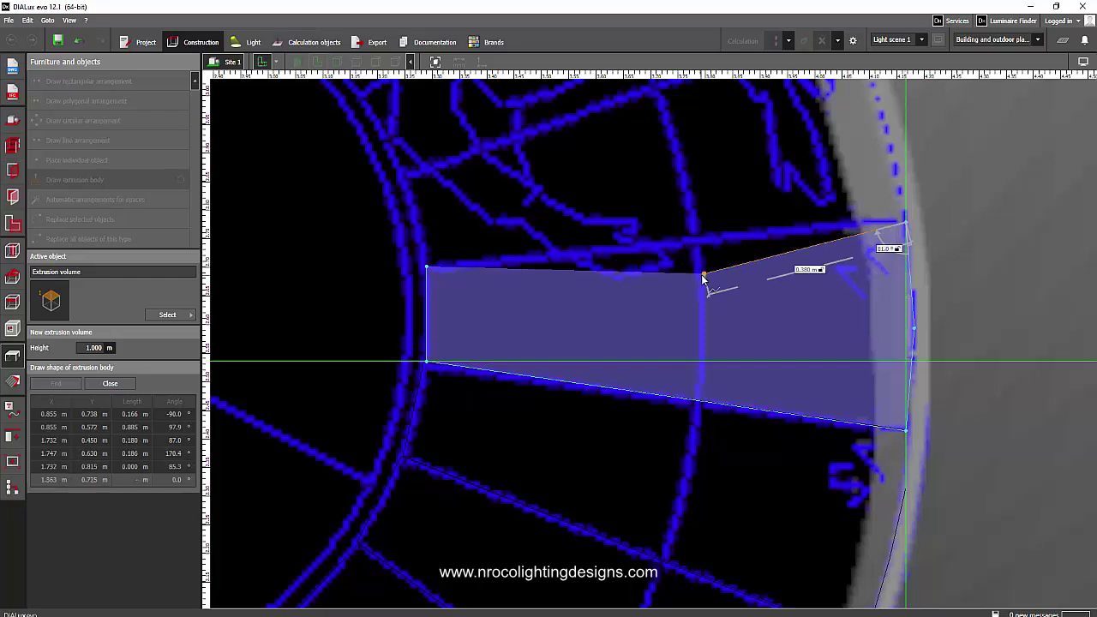
right_click(723, 284)
left_click(751, 285)
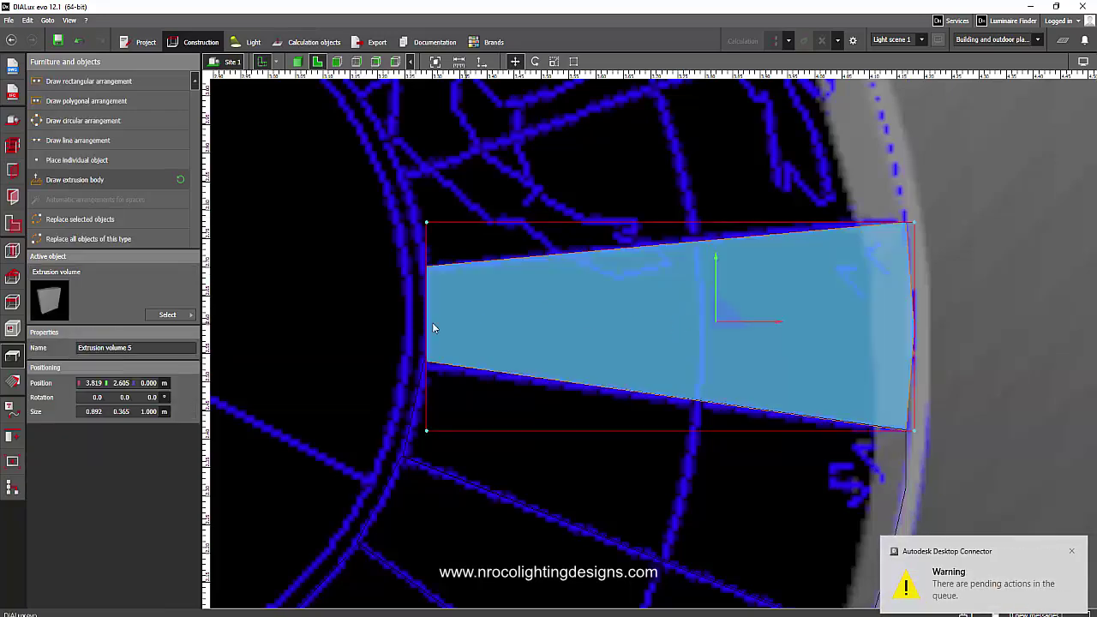
Step: Trace the sixth tread as a five-point extrusion body between the next two step lines, close it, and open its polygon for editing
middle_click_drag(496, 229, 487, 276)
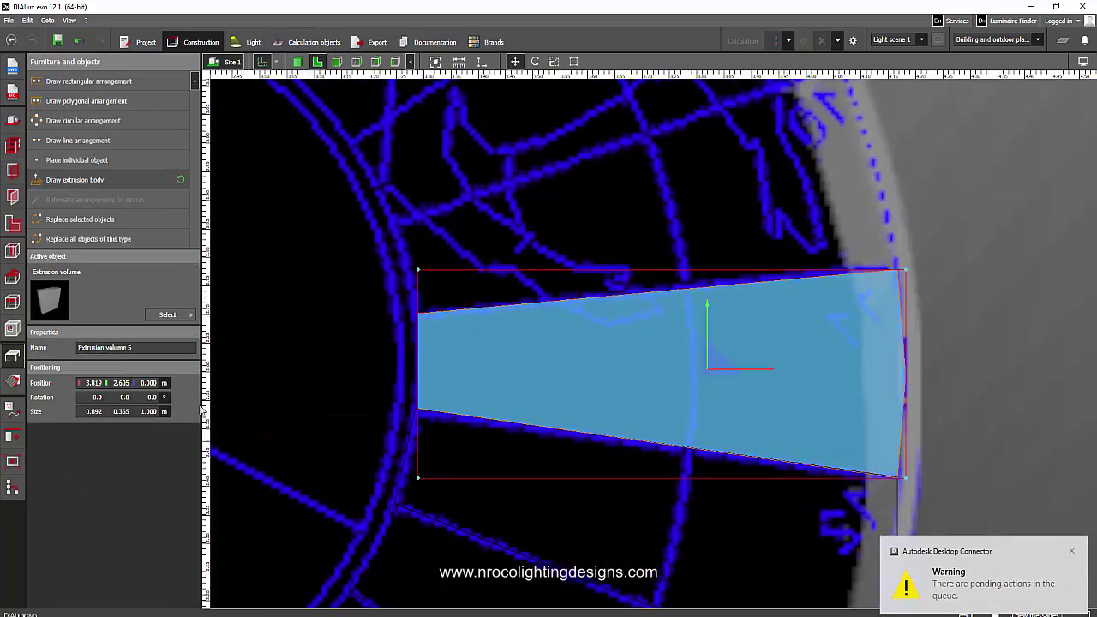
left_click(52, 180)
left_click(400, 225)
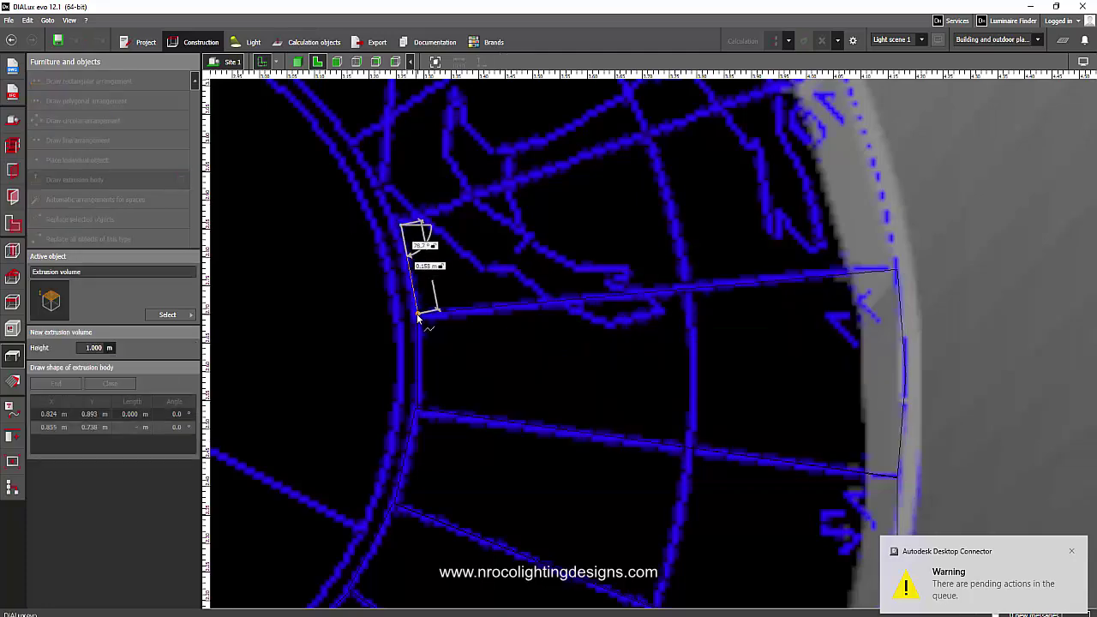
left_click(425, 310)
left_click(898, 260)
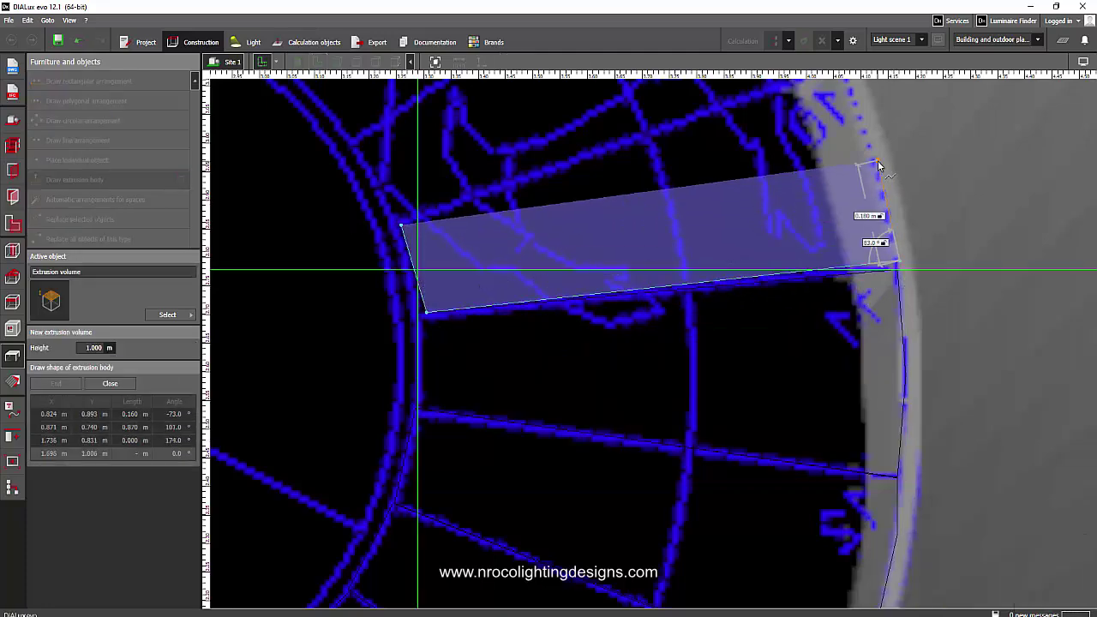
left_click(874, 168)
middle_click_drag(855, 87, 848, 199)
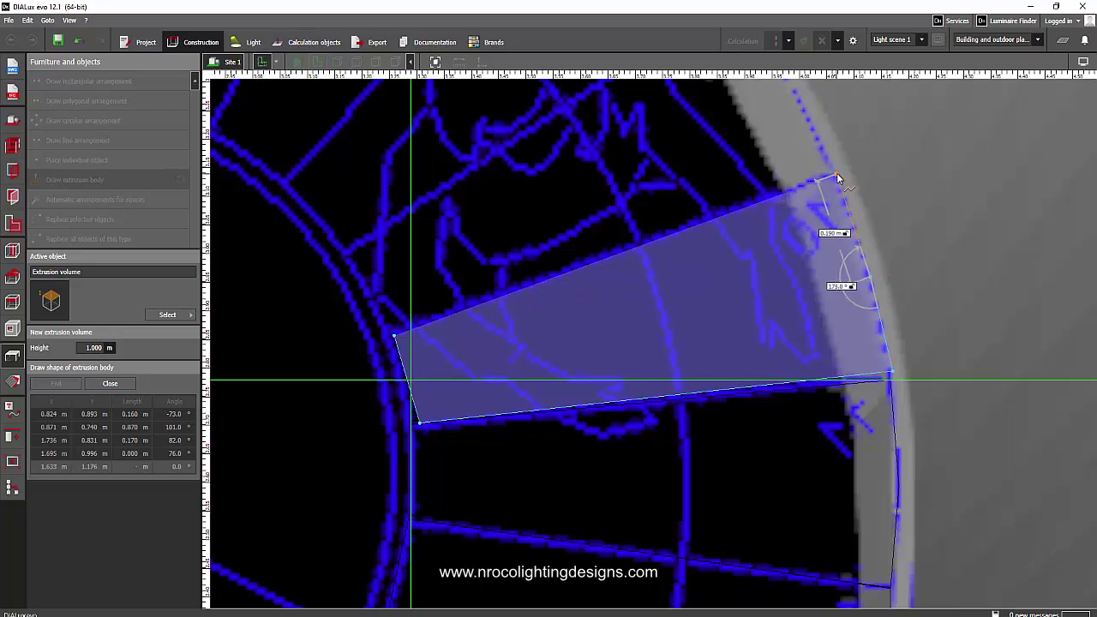
left_click(836, 178)
right_click(773, 234)
left_click(780, 235)
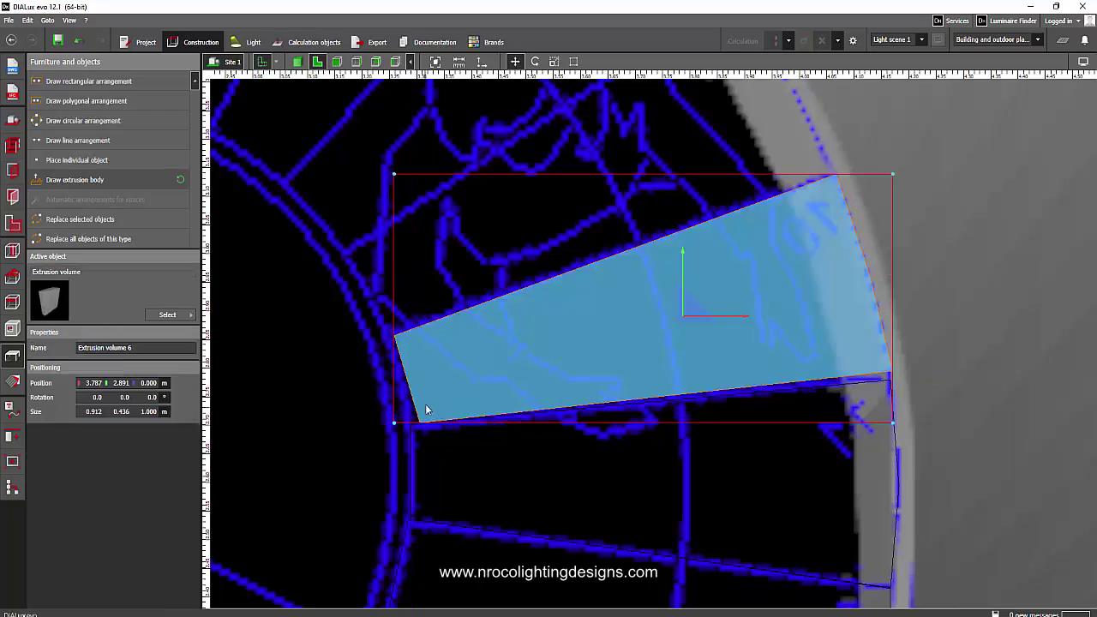
right_click(429, 410)
left_click(460, 234)
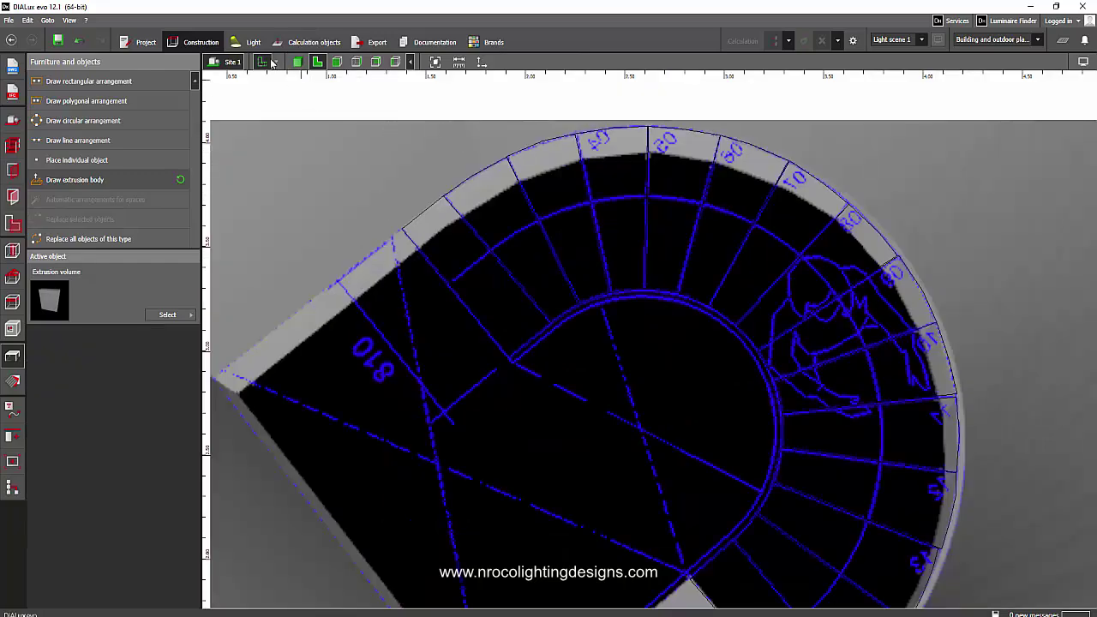
Step: Hide the imported staircase plan so only the tread outlines remain in the floor plan
left_click(264, 61)
left_click(264, 62)
left_click(264, 62)
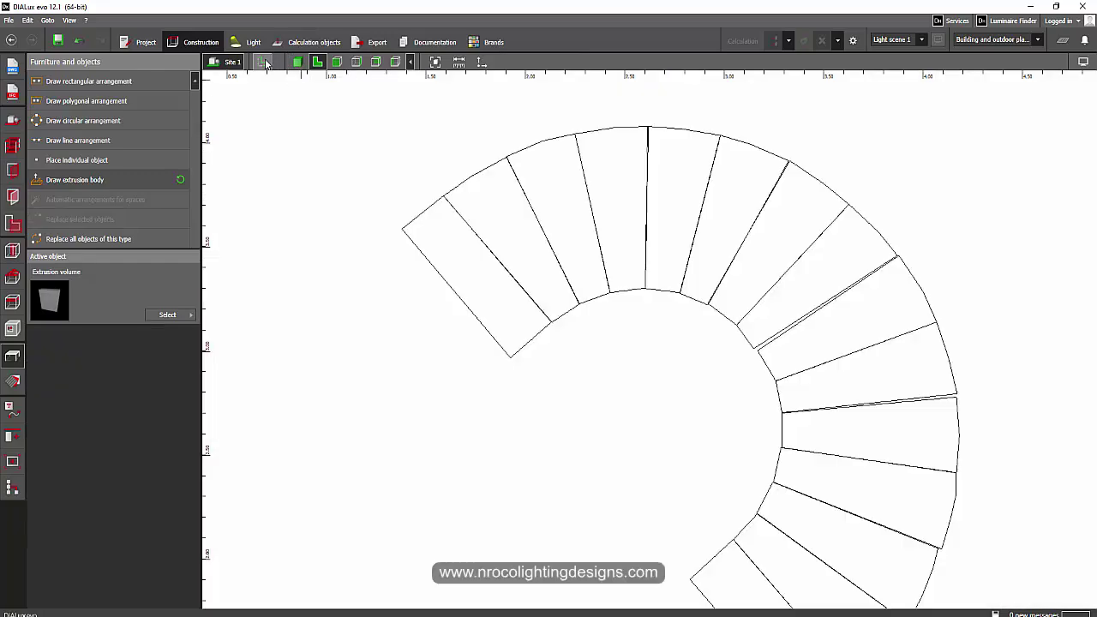
Step: Edit the eighth tread's polygon so its inner corner meets the seventh tread's inner corner
scroll(771, 342, "up", 6)
right_click(681, 326)
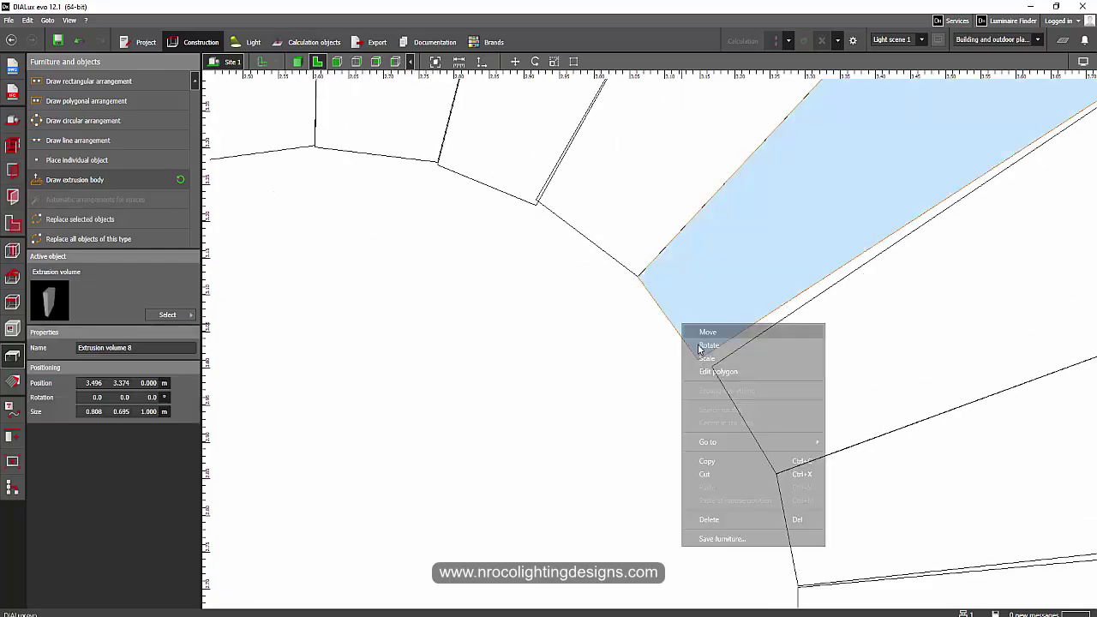
left_click(713, 374)
mouse_move(699, 359)
left_mouse_down()
mouse_move(719, 371)
mouse_move(711, 367)
left_mouse_up()
left_click(626, 415)
scroll(607, 455, "down", 3)
Step: Edit the ninth tread's polygon so its inner corner meets the tenth tread's inner corner
scroll(580, 320, "up", 5)
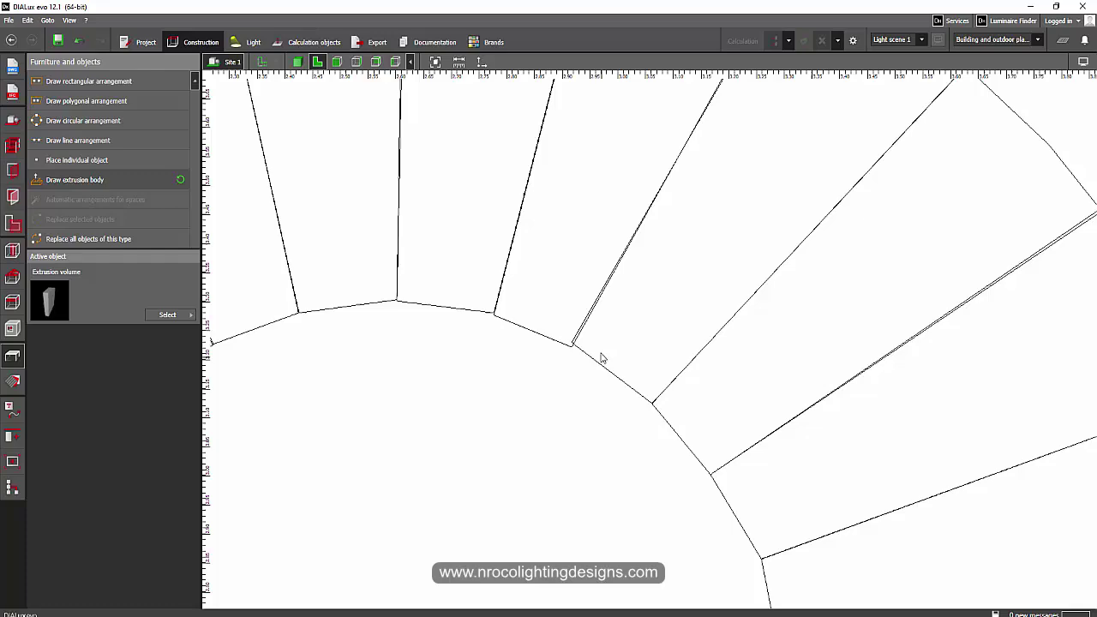
left_click(591, 356)
right_click(593, 347)
left_click(619, 392)
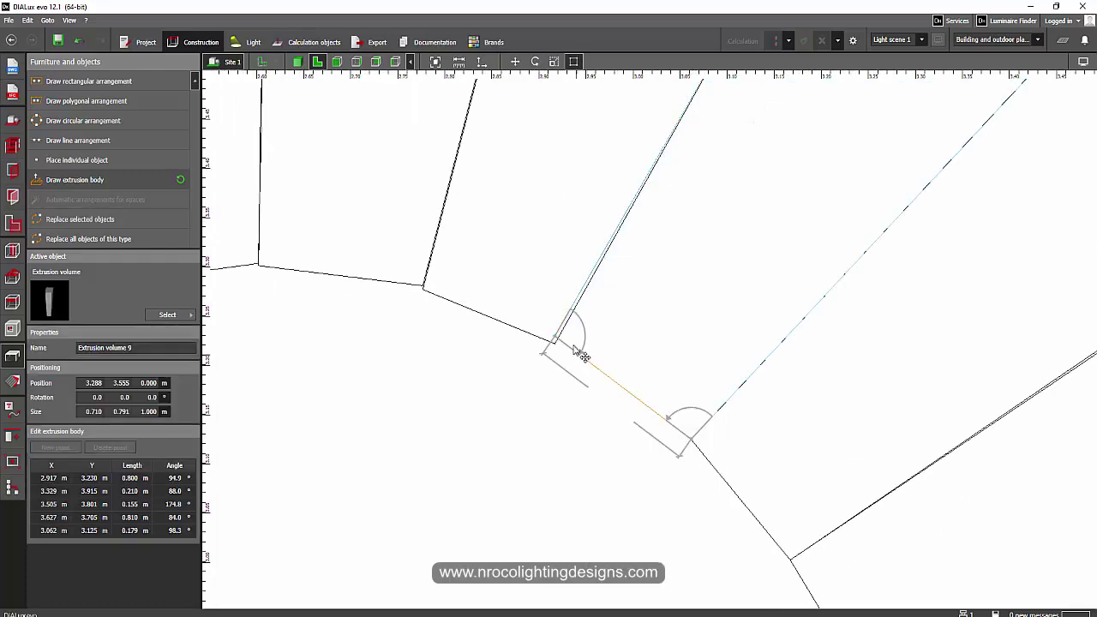
left_click_drag(555, 341, 555, 343)
left_click(505, 433)
scroll(506, 434, "down", 6)
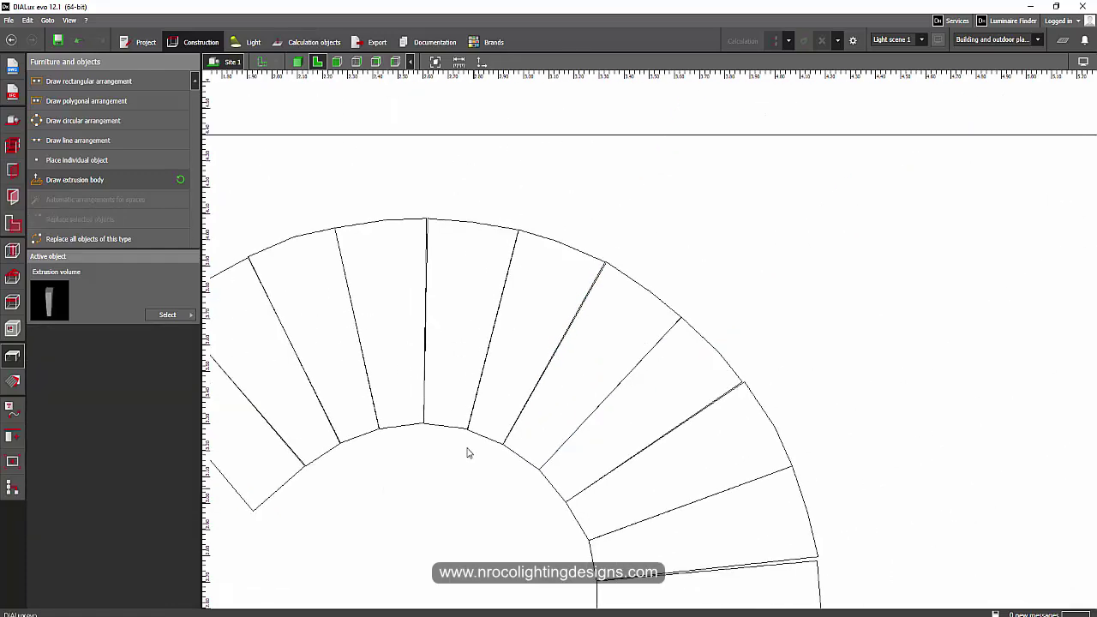
Step: Select the eleven treads from the fifth to the last, set their height to 0.05 m, and check them in the 3D and front views
middle_click_drag(332, 344, 452, 273)
left_click_drag(571, 455, 370, 206)
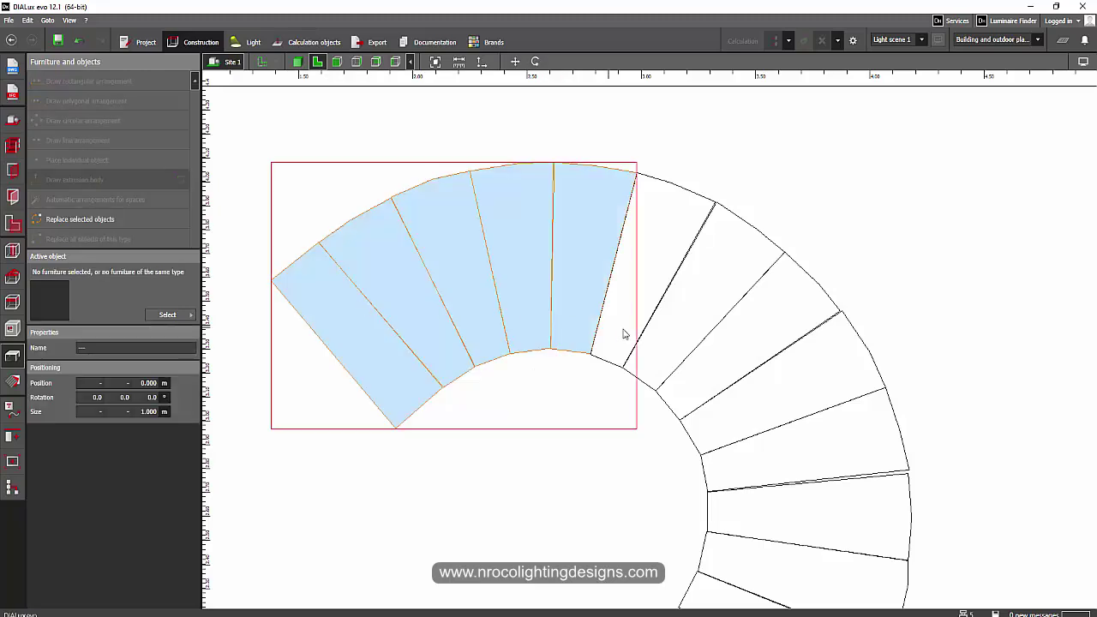
left_click(655, 287, "ctrl")
left_click(698, 318, "ctrl")
left_click(768, 334, "ctrl")
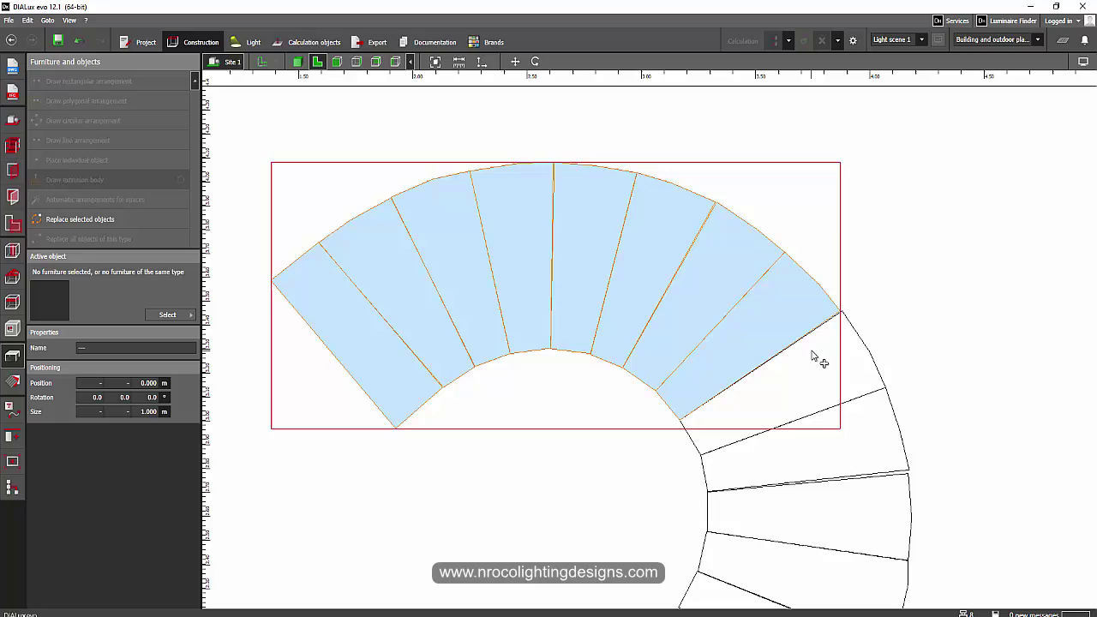
left_click(808, 363, "ctrl")
left_click(814, 453, "ctrl")
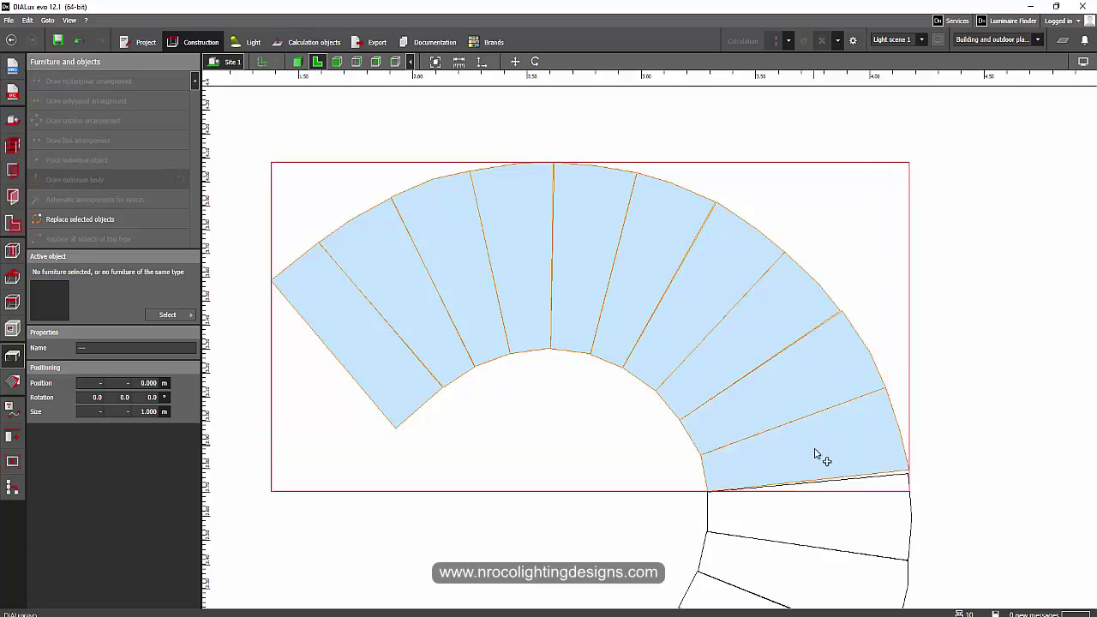
left_click(824, 512, "ctrl")
middle_click_drag(919, 426, 885, 205)
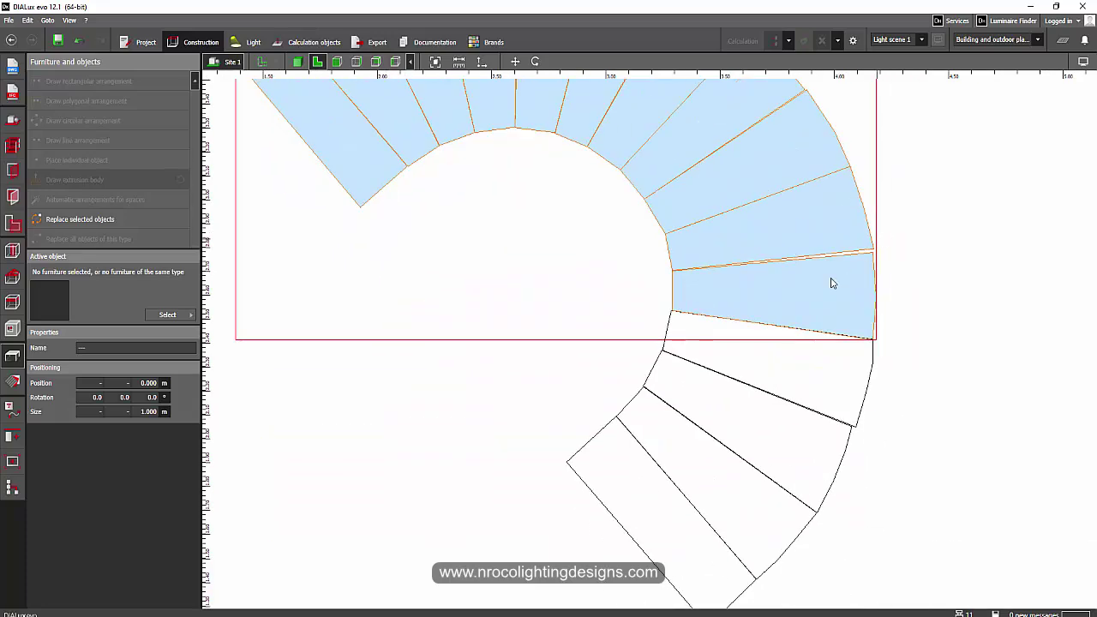
left_click(748, 341, "ctrl")
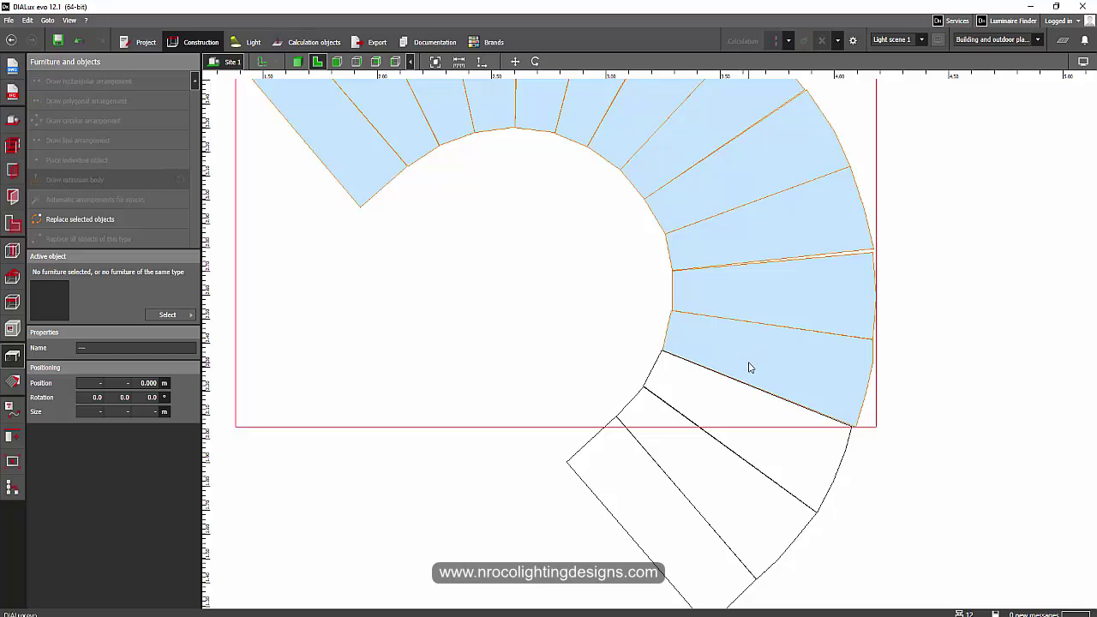
left_click(754, 367, "ctrl")
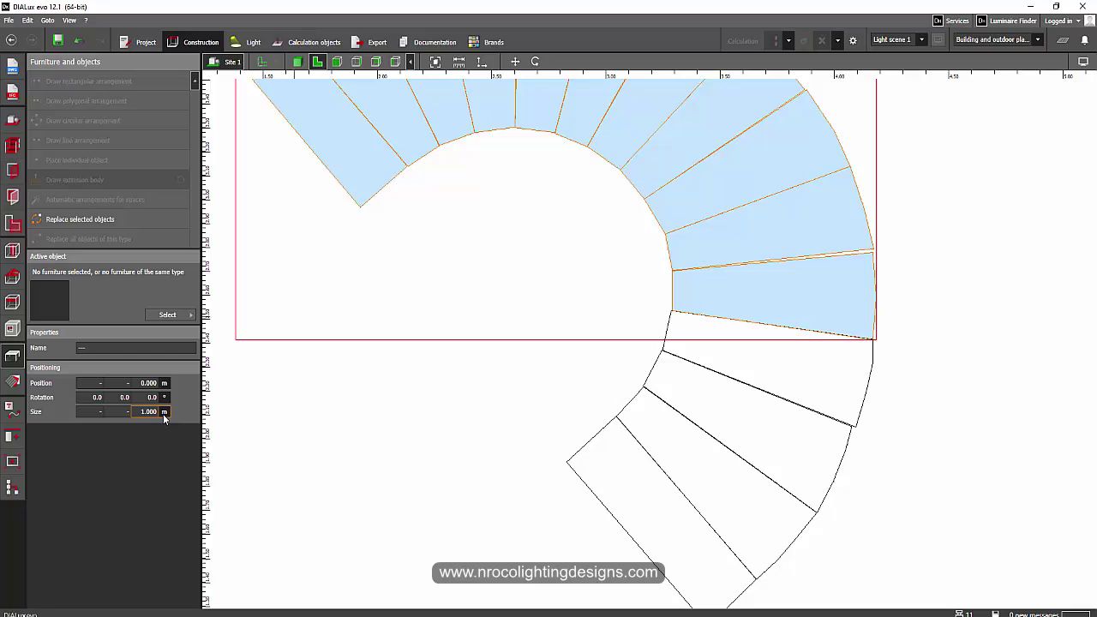
middle_click_drag(390, 370, 411, 463)
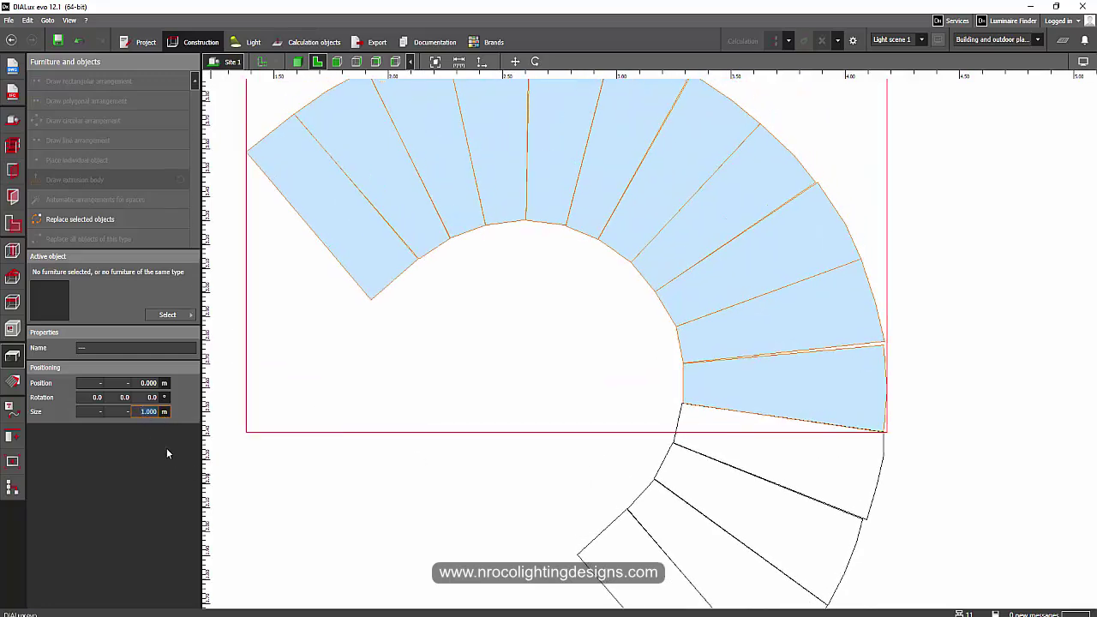
key("BackSpace")
type("0.05")
key("Return")
left_click(297, 62)
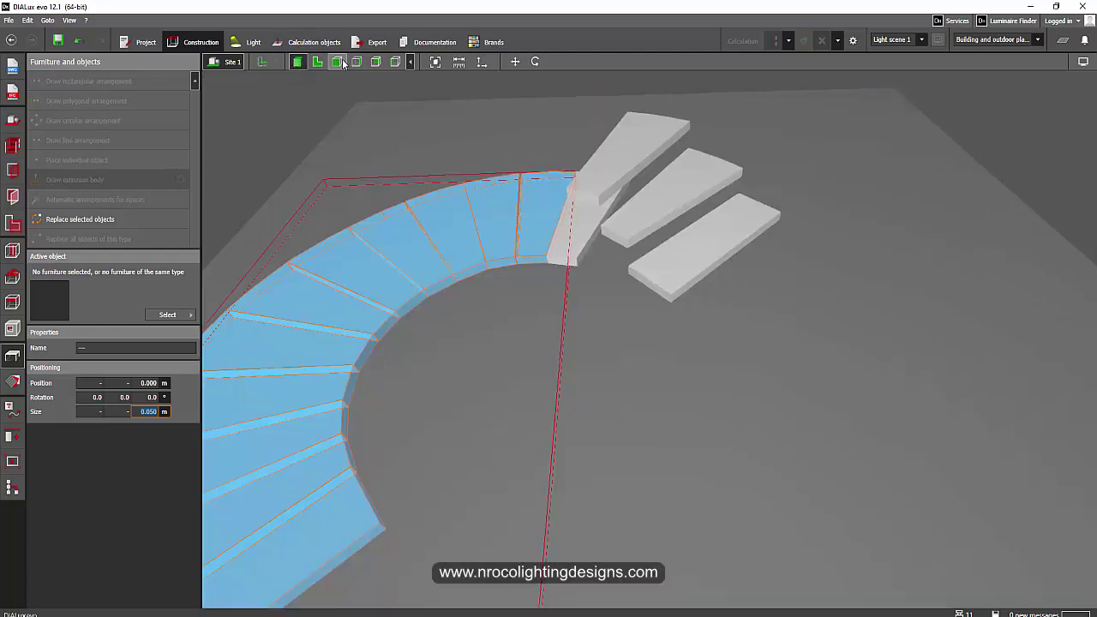
left_click(336, 62)
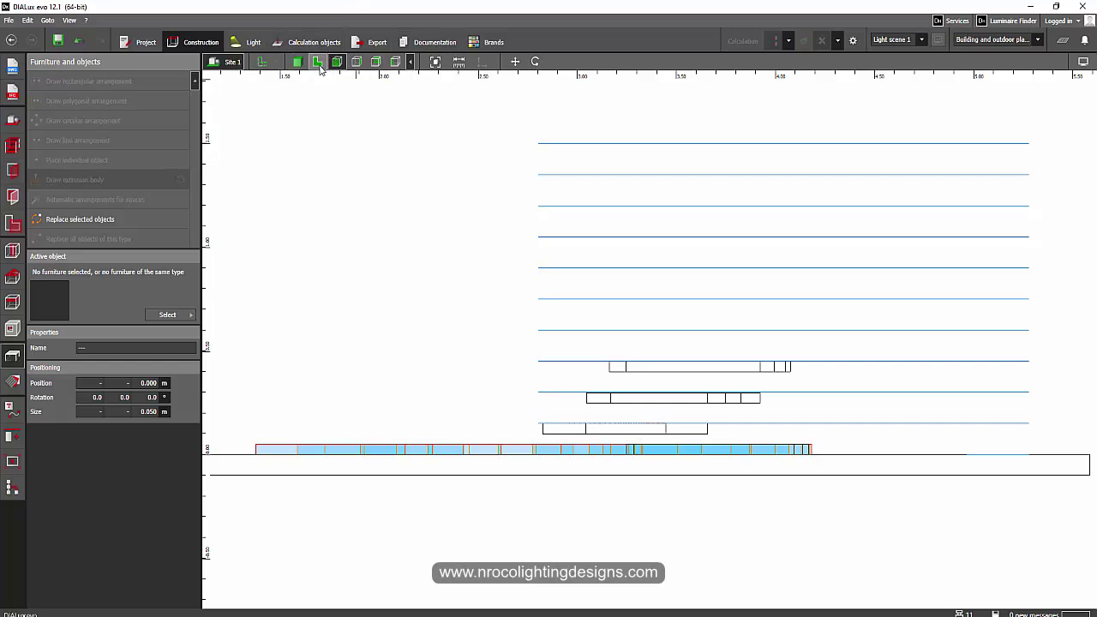
Step: Edit the fifth tread's polygon in the floor plan so its outer corner meets the sixth tread's outer corner
left_click(317, 61)
left_click(750, 373)
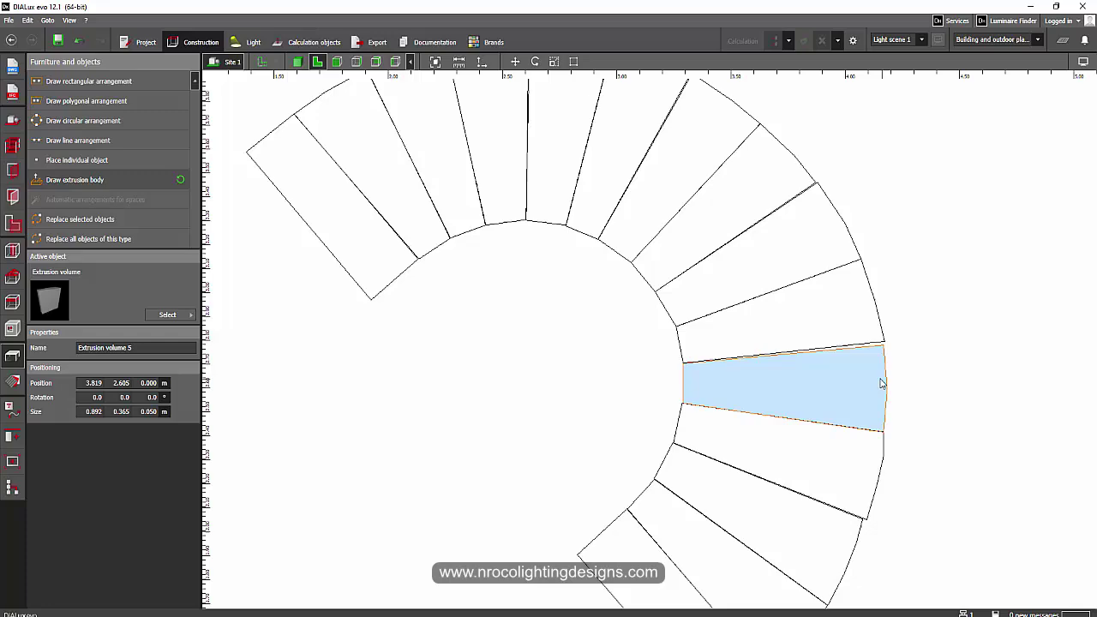
scroll(857, 331, "up", 5)
right_click(874, 342)
left_click(908, 388)
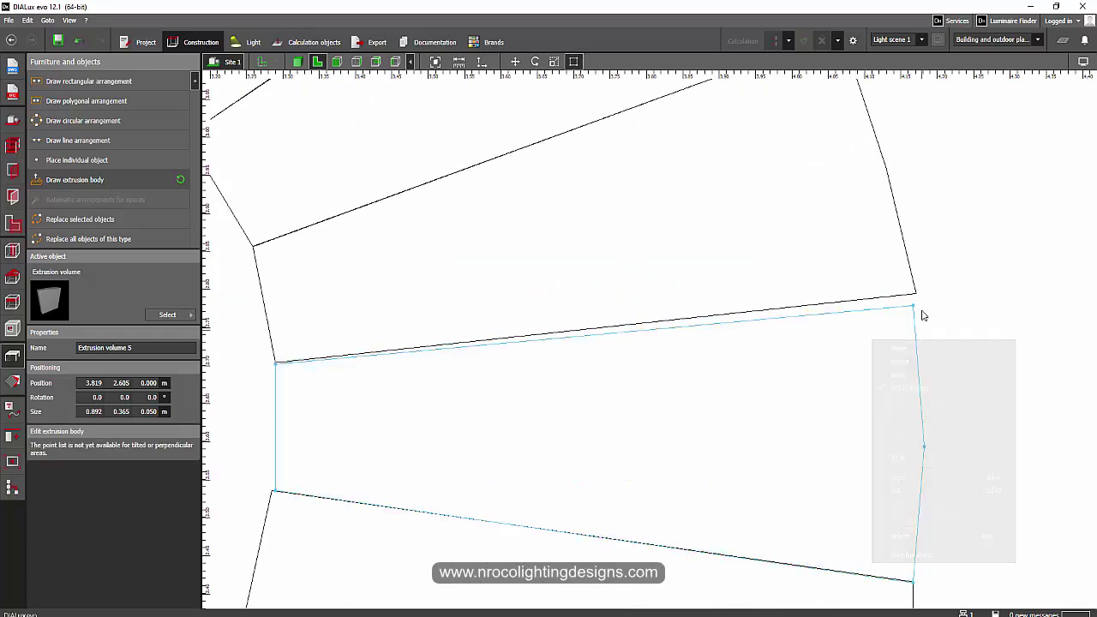
left_click(969, 333)
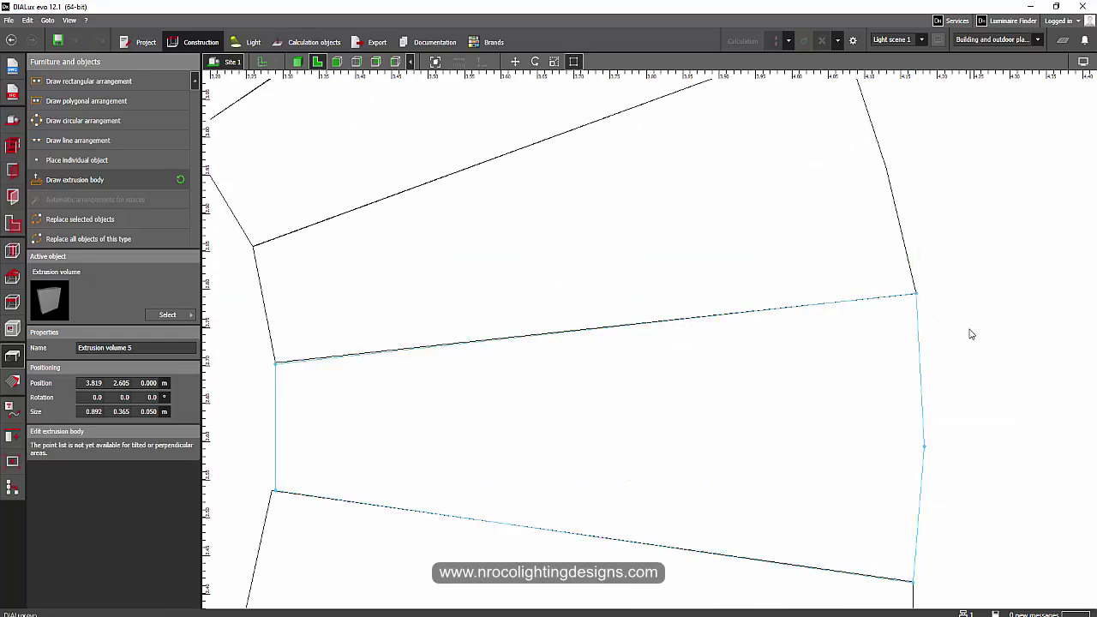
left_click(505, 374)
scroll(505, 375, "down", 3)
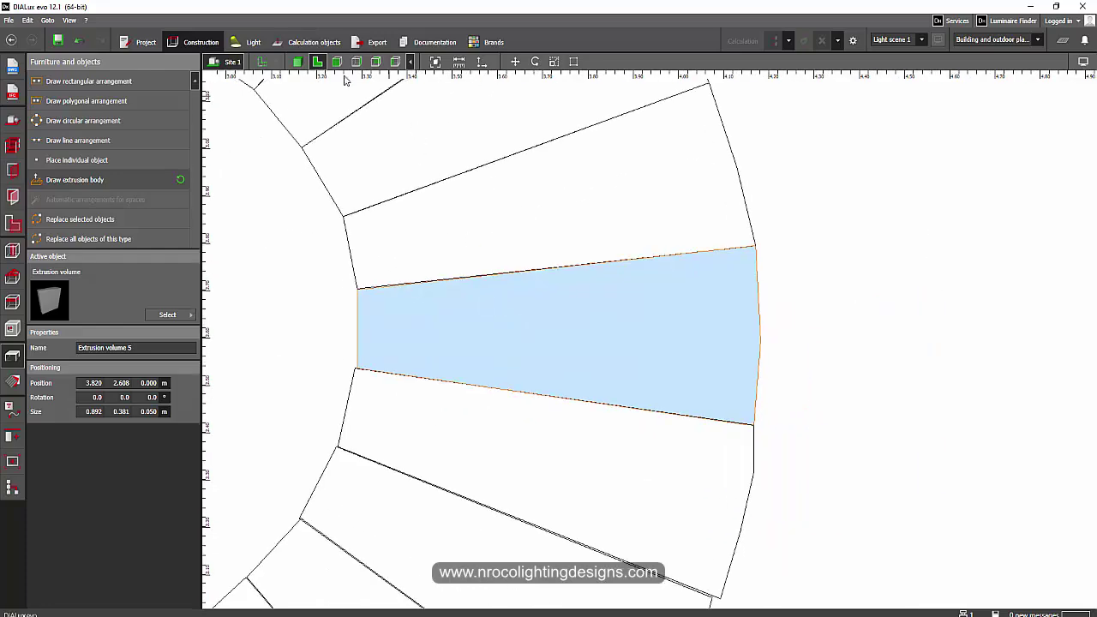
Step: Raise the fifth tread in the front view until its top aligns with the fourth parallel above the ground
left_click(337, 61)
right_click(720, 455)
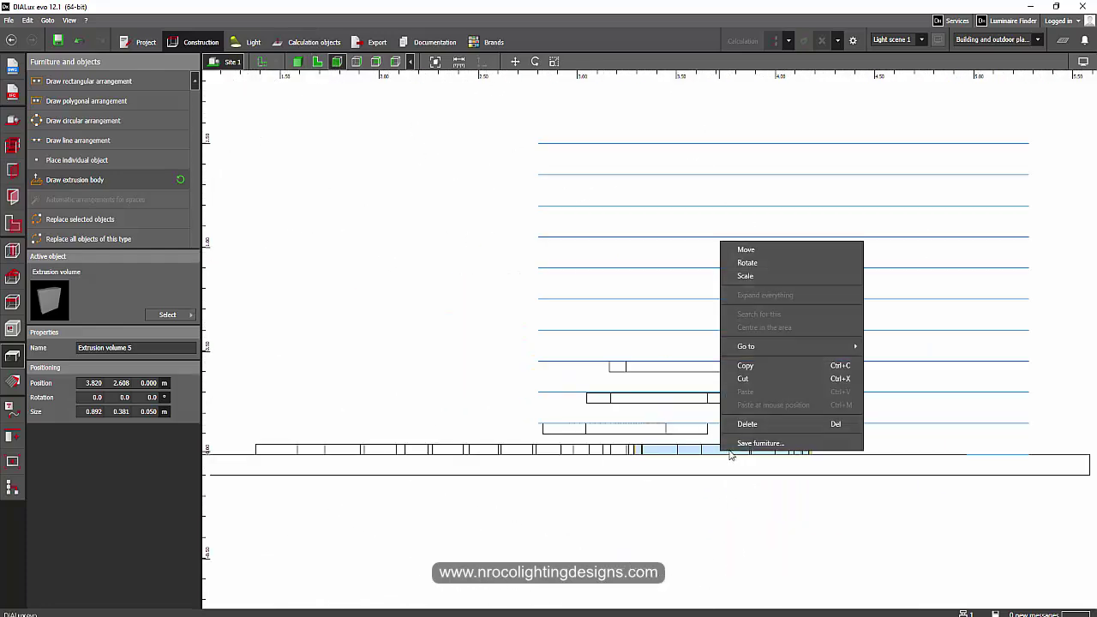
left_click(754, 248)
left_click_drag(741, 410, 745, 298)
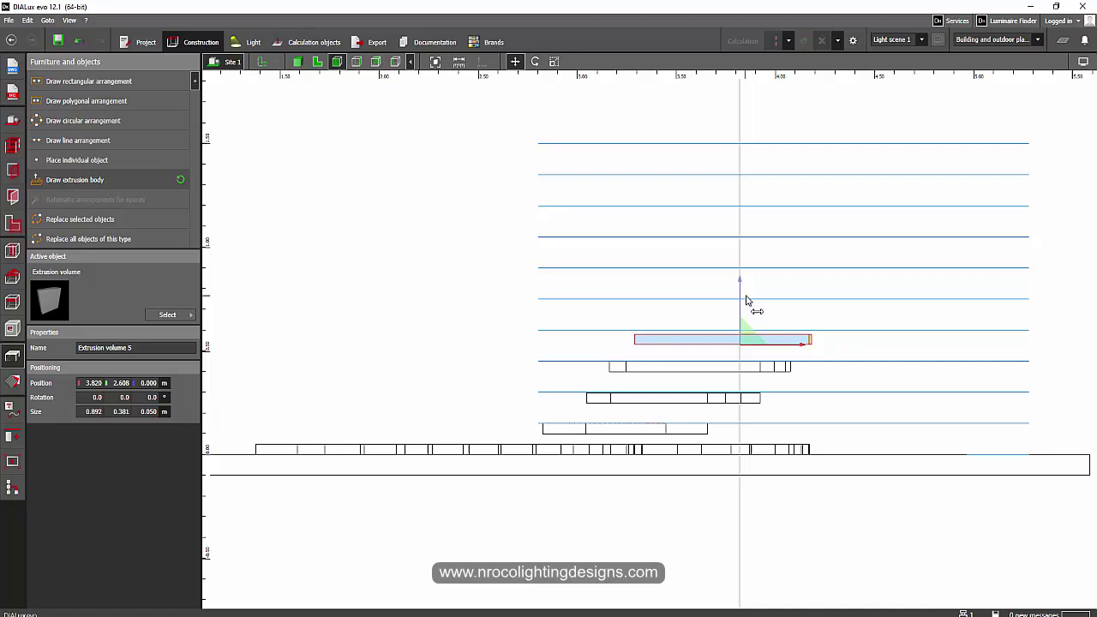
scroll(732, 347, "up", 2)
scroll(731, 338, "up", 4)
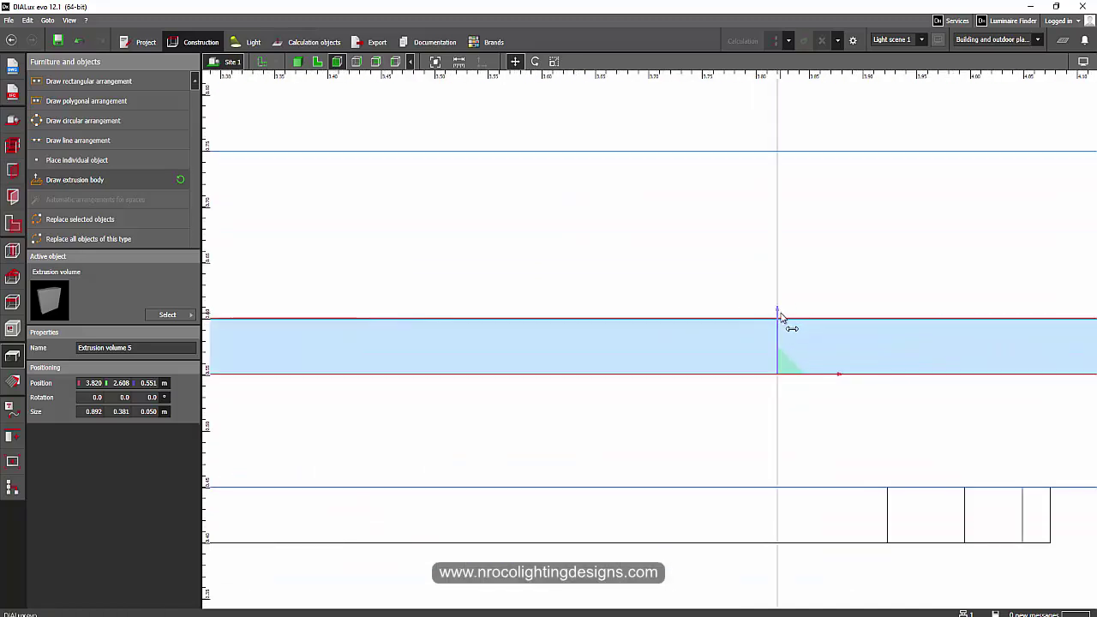
scroll(779, 317, "down", 5)
Step: Raise the sixth and seventh treads in the front view until their tops align with the fifth and sixth parallels above the ground
left_click(317, 62)
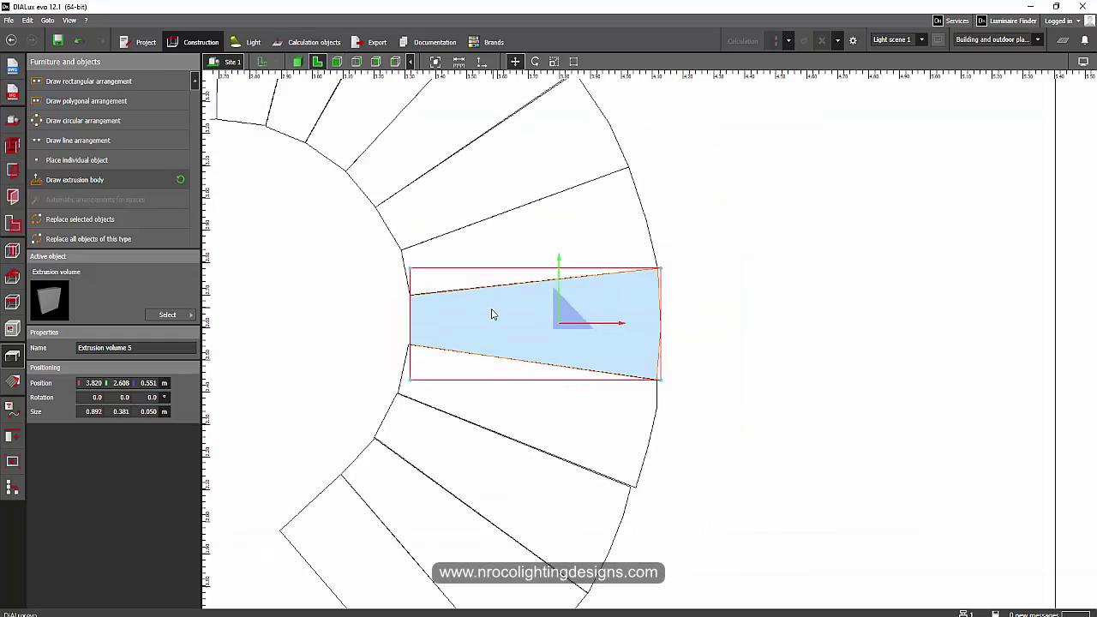
left_click(495, 271)
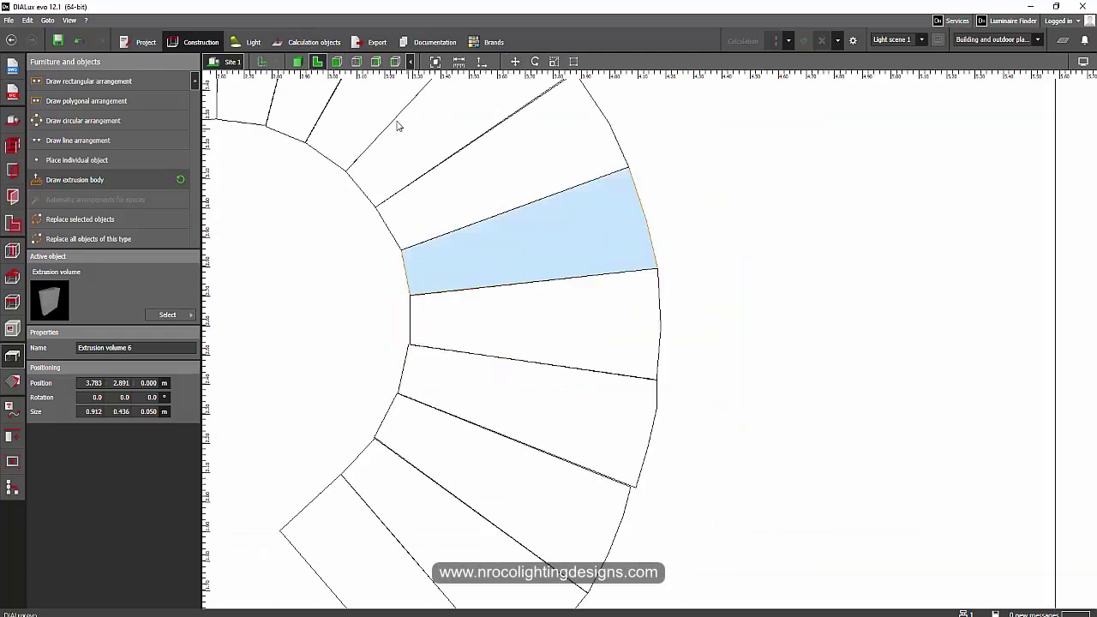
left_click(337, 61)
right_click(572, 561)
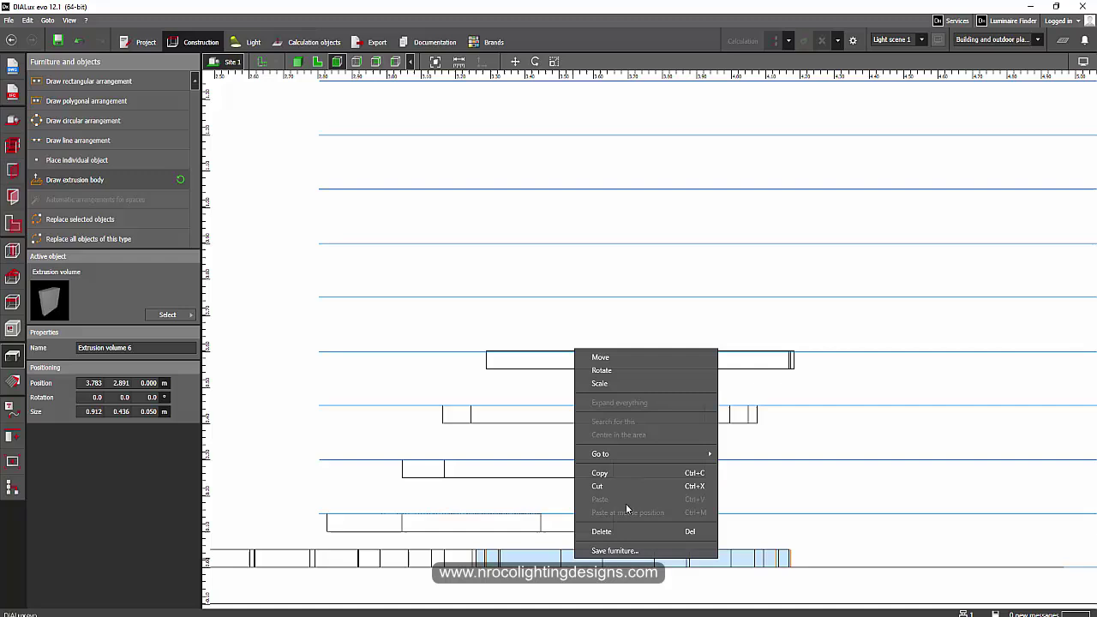
left_click(630, 358)
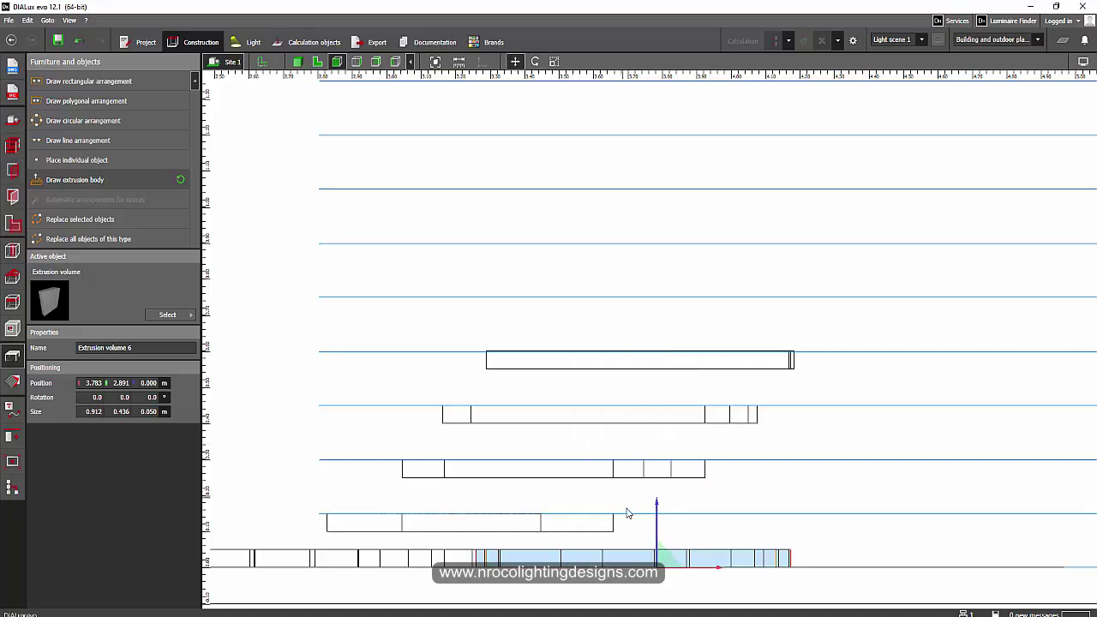
left_click(656, 514)
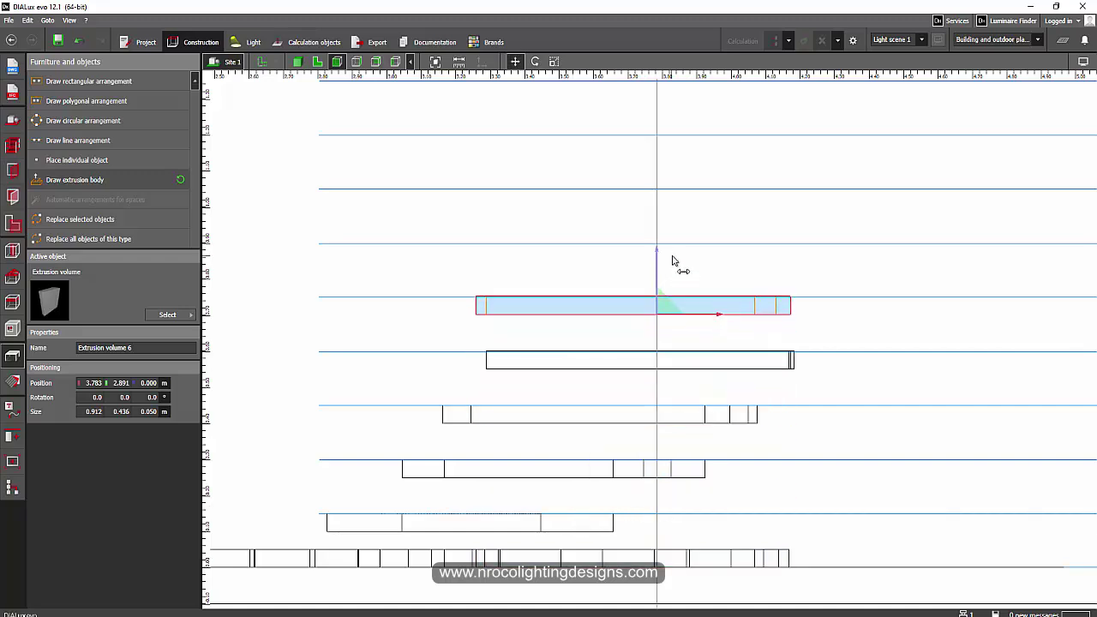
scroll(675, 265, "up", 5)
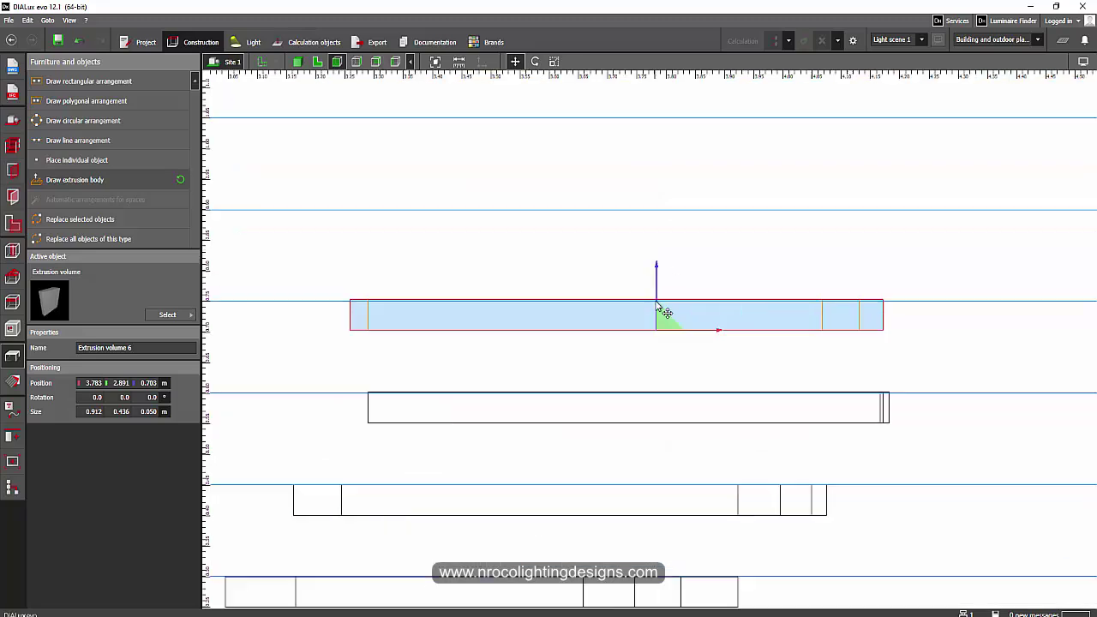
scroll(660, 308, "down", 5)
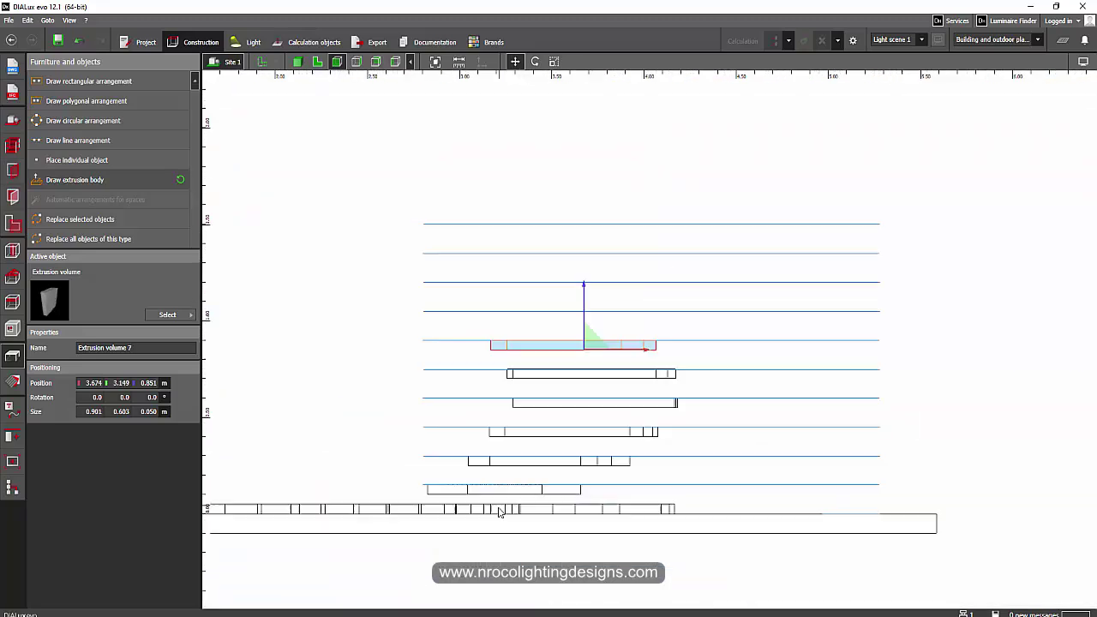
scroll(427, 336, "up", 2)
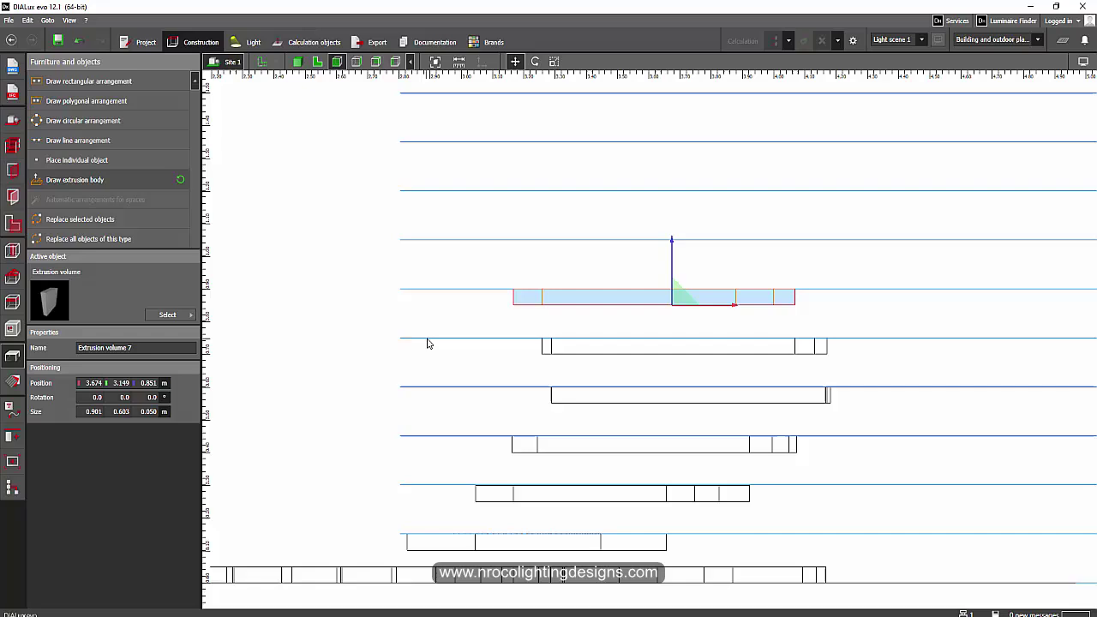
Step: Set the spacing of the ground-level reference line's parallels to 0.15 m in the front view
left_click(426, 338)
scroll(407, 398, "down", 1)
scroll(408, 403, "down", 1)
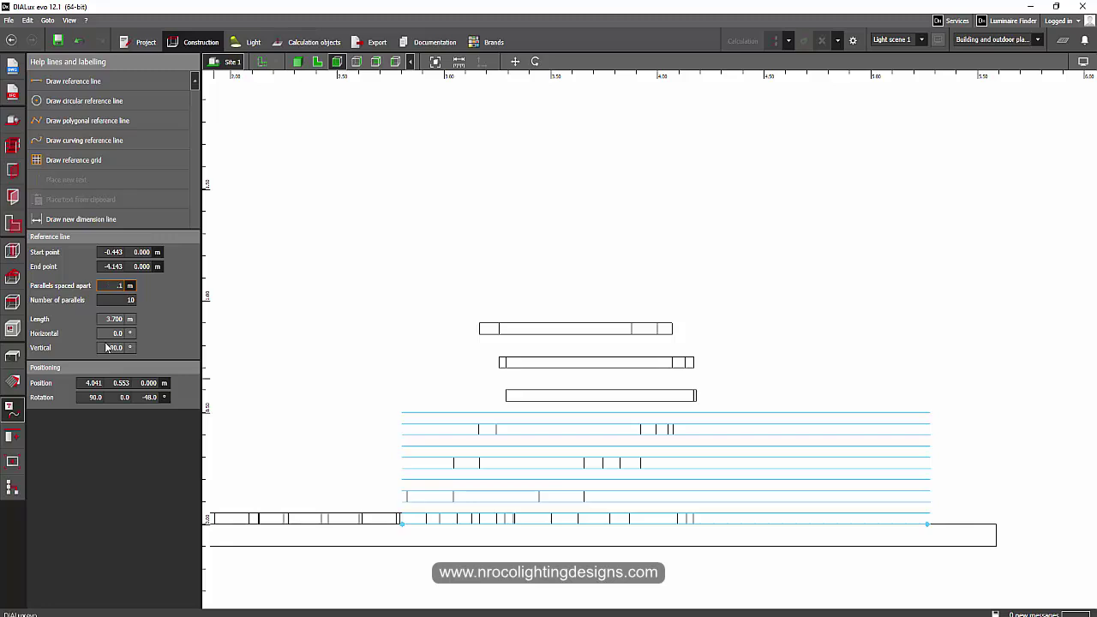
type("5")
key("Return")
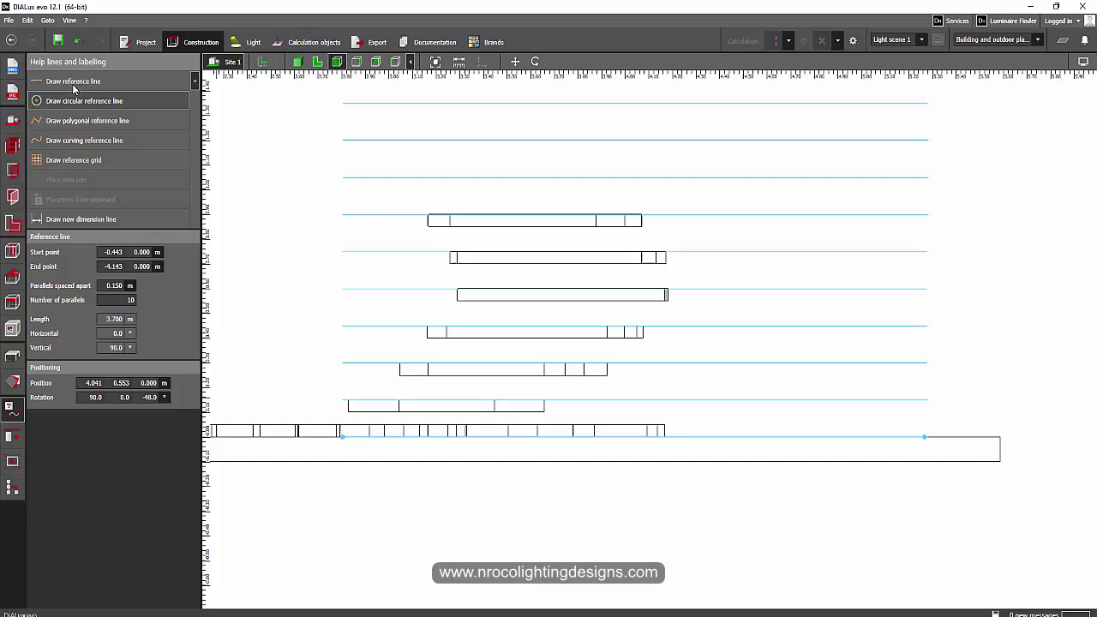
Step: Draw a horizontal reference line about 3.23 m long from the second tread's lower outer corner in the front view
left_click(74, 83)
scroll(419, 519, "up", 3)
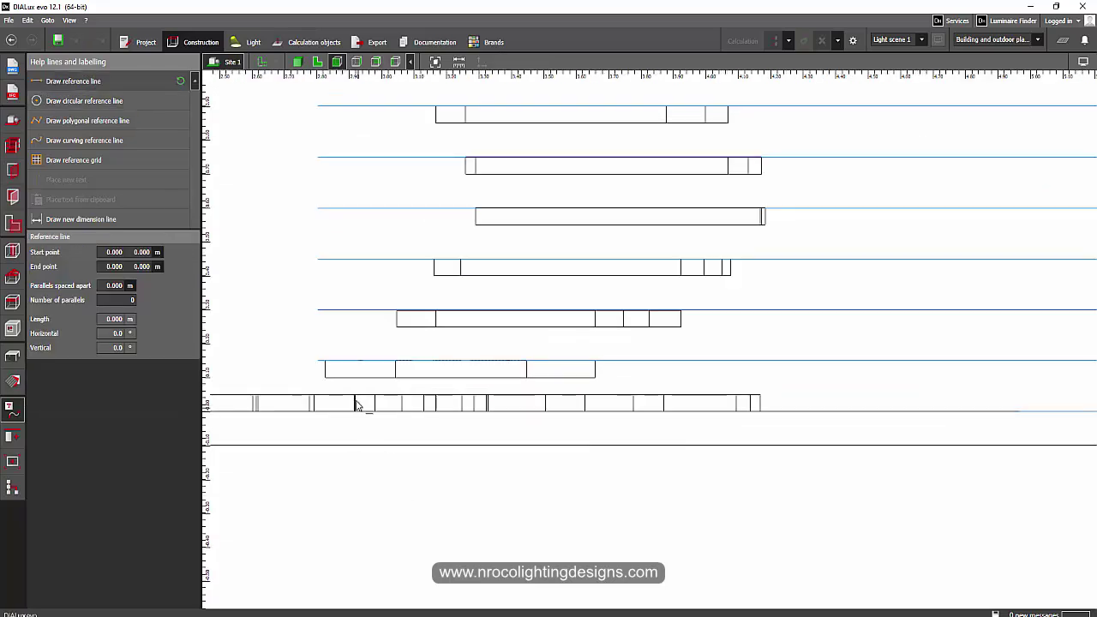
left_click(326, 378)
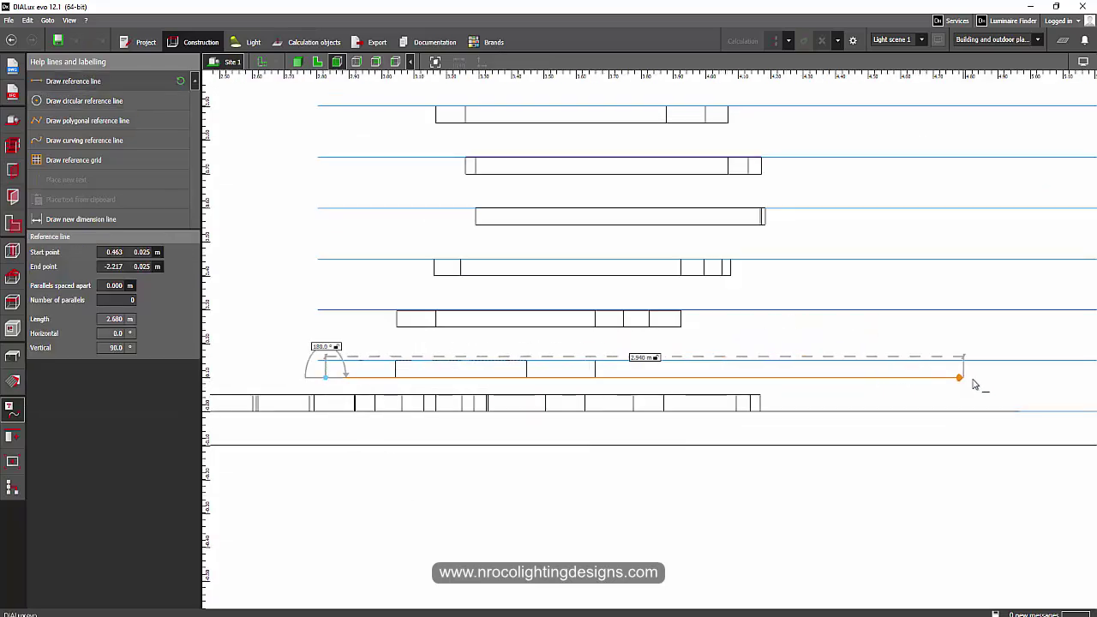
left_click(1023, 377)
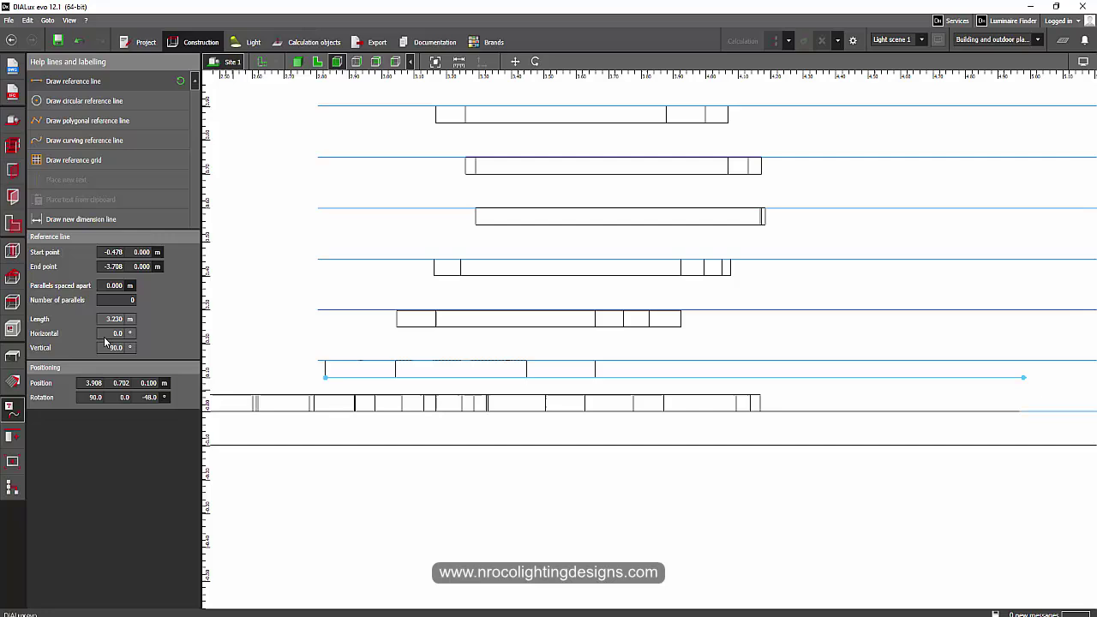
Step: Give the new reference line 15 parallels spaced 0.15 m apart and delete the old ground-level line set
left_click(111, 285)
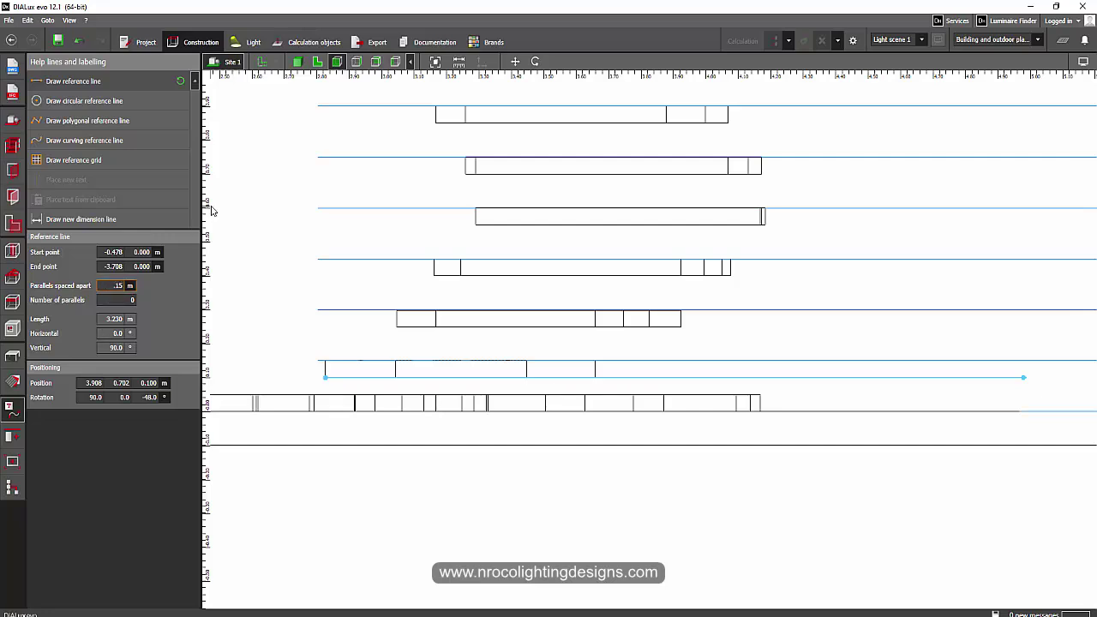
key("Tab")
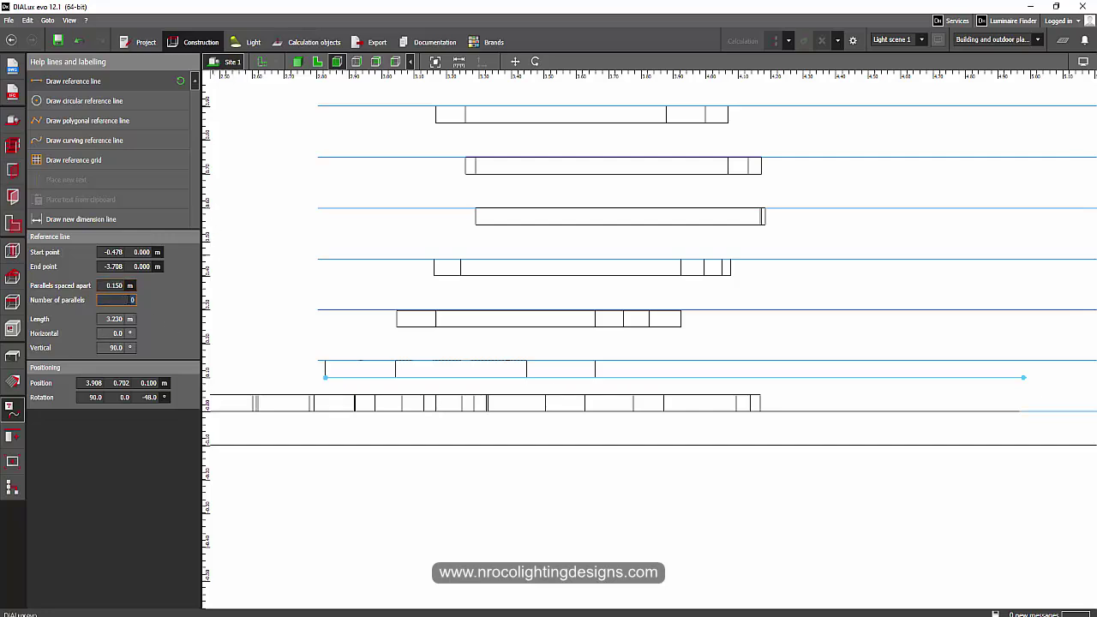
type("5")
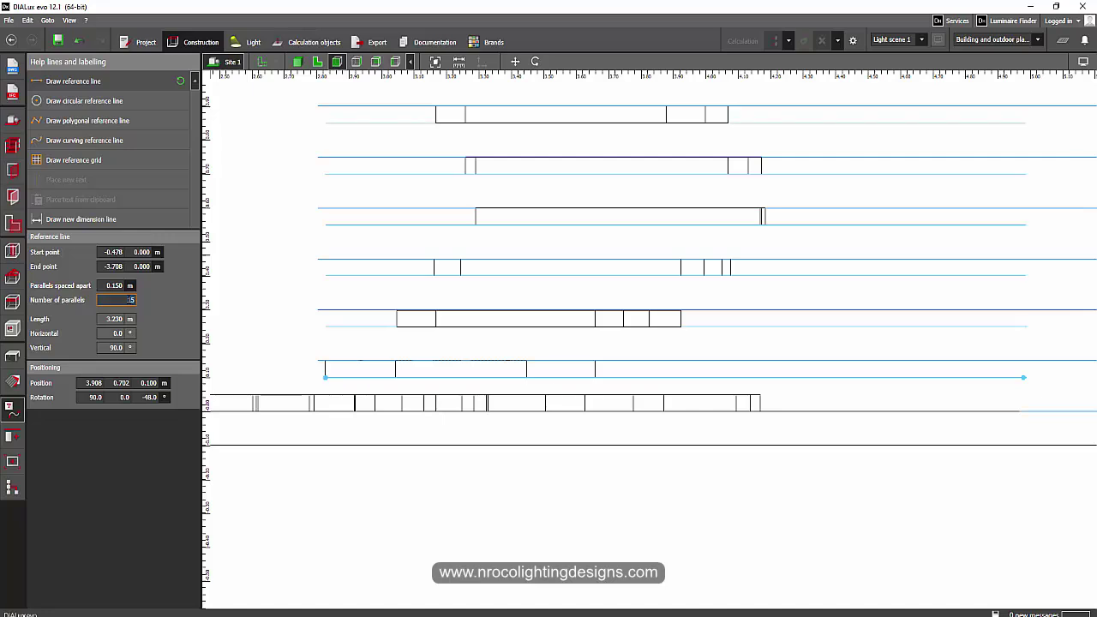
scroll(279, 381, "down", 1)
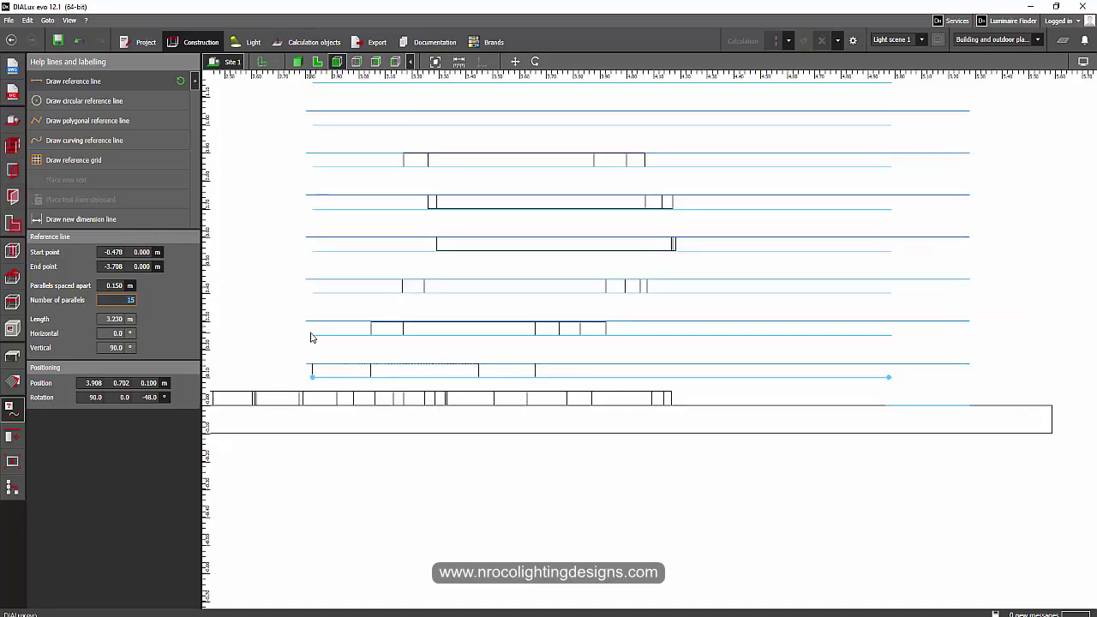
key("Escape")
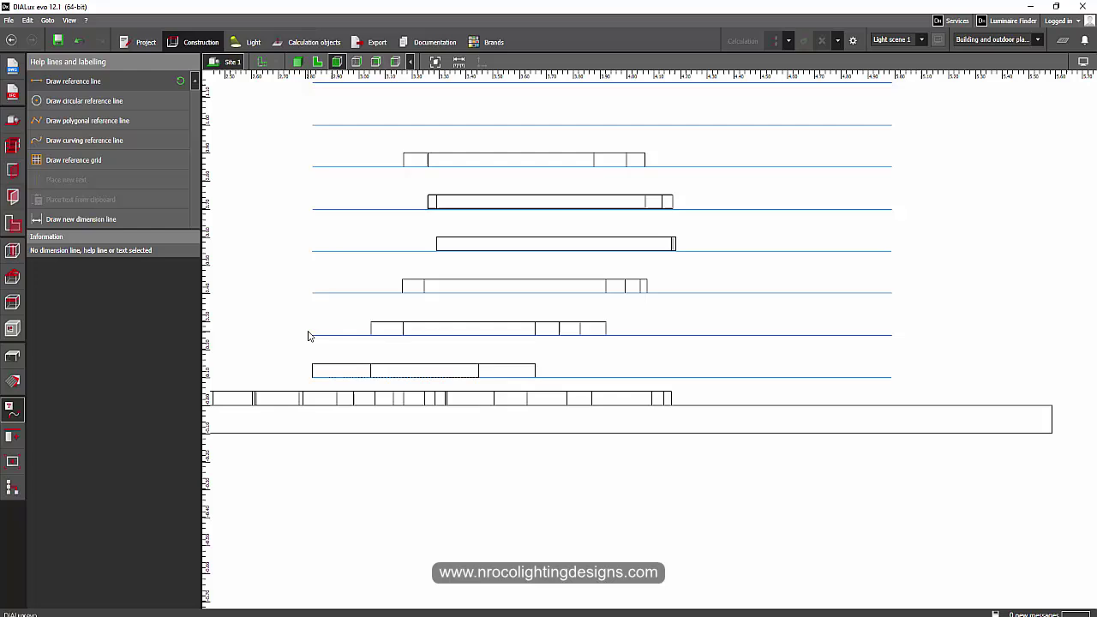
Step: Fine-adjust the fifth, sixth and seventh treads vertically so their bottoms sit exactly on the new parallels
scroll(544, 254, "up", 2)
left_click(555, 249)
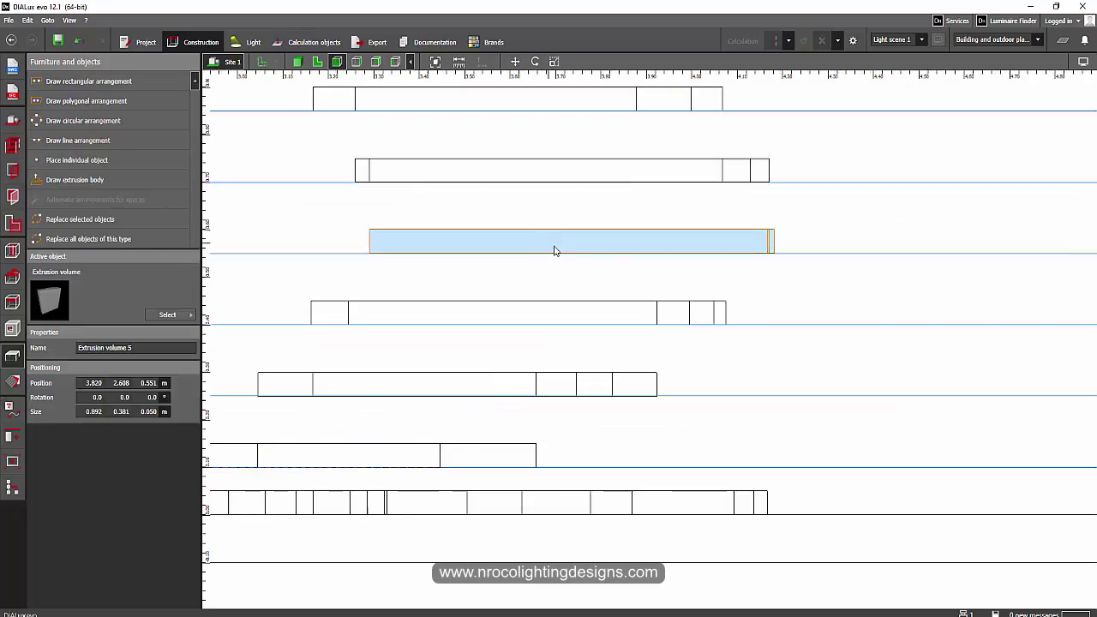
right_click(555, 248)
left_click(561, 253)
scroll(557, 251, "up", 2)
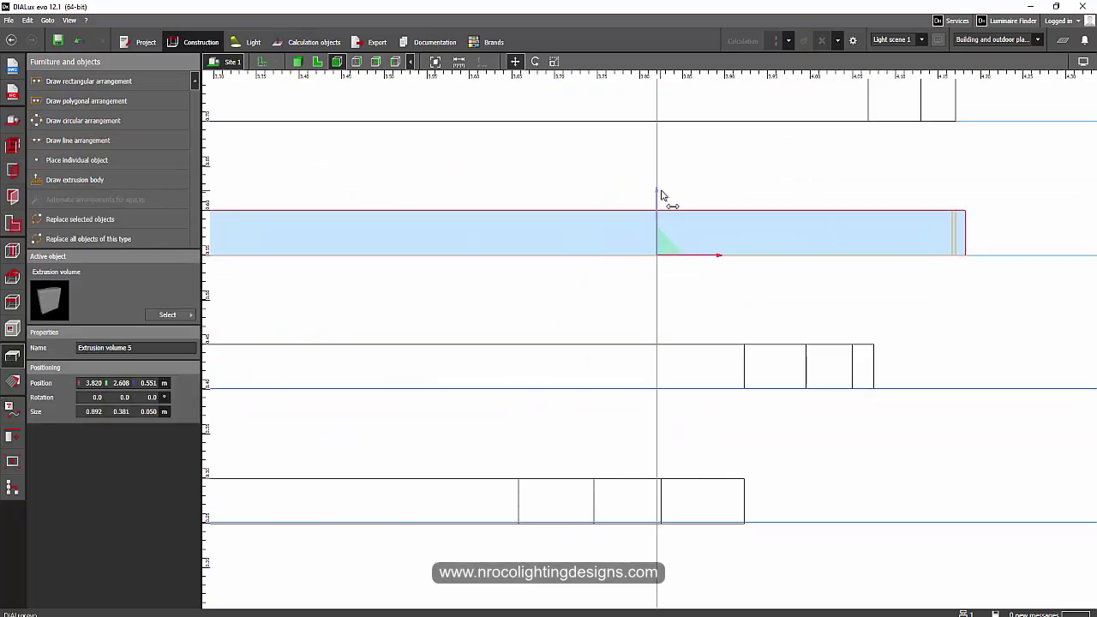
scroll(648, 228, "down", 3)
left_click(627, 263)
right_click(632, 264)
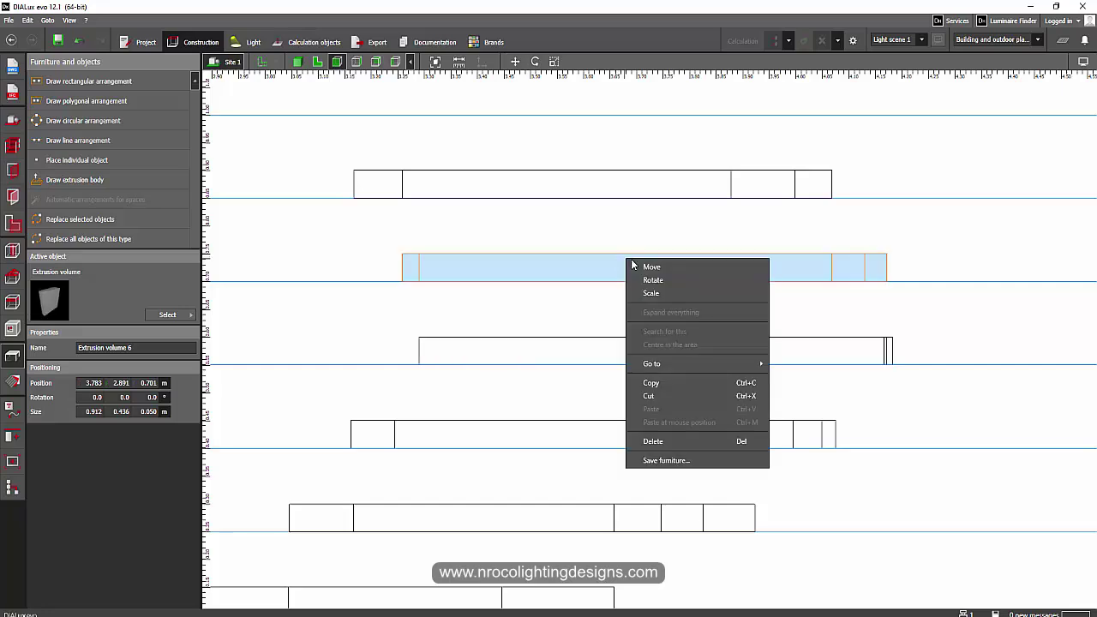
left_click(653, 279)
right_click(656, 267)
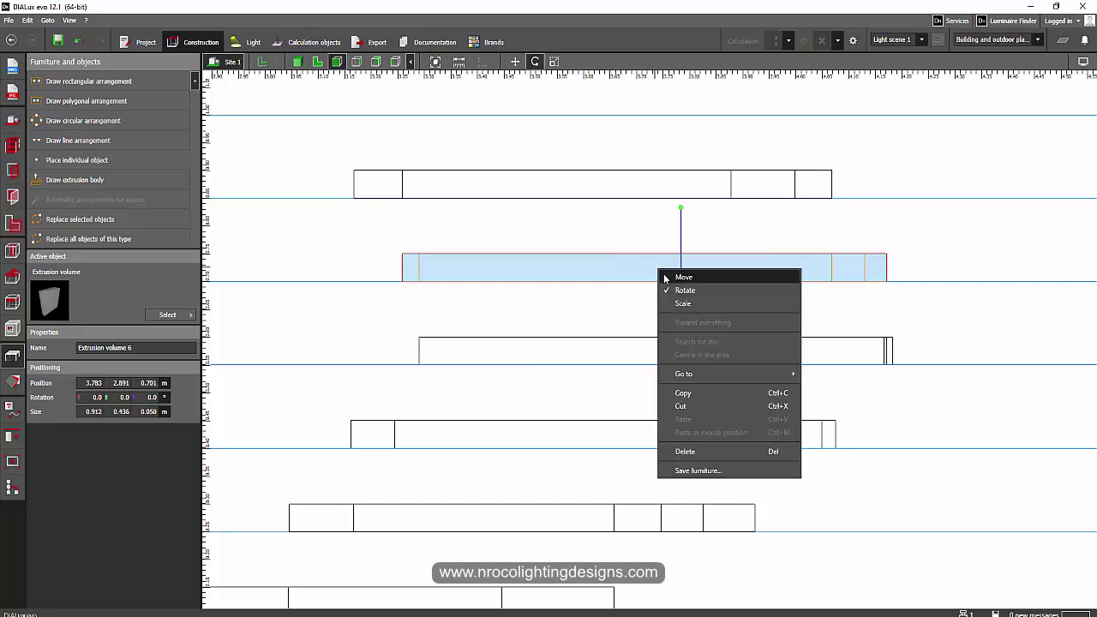
left_click(662, 257)
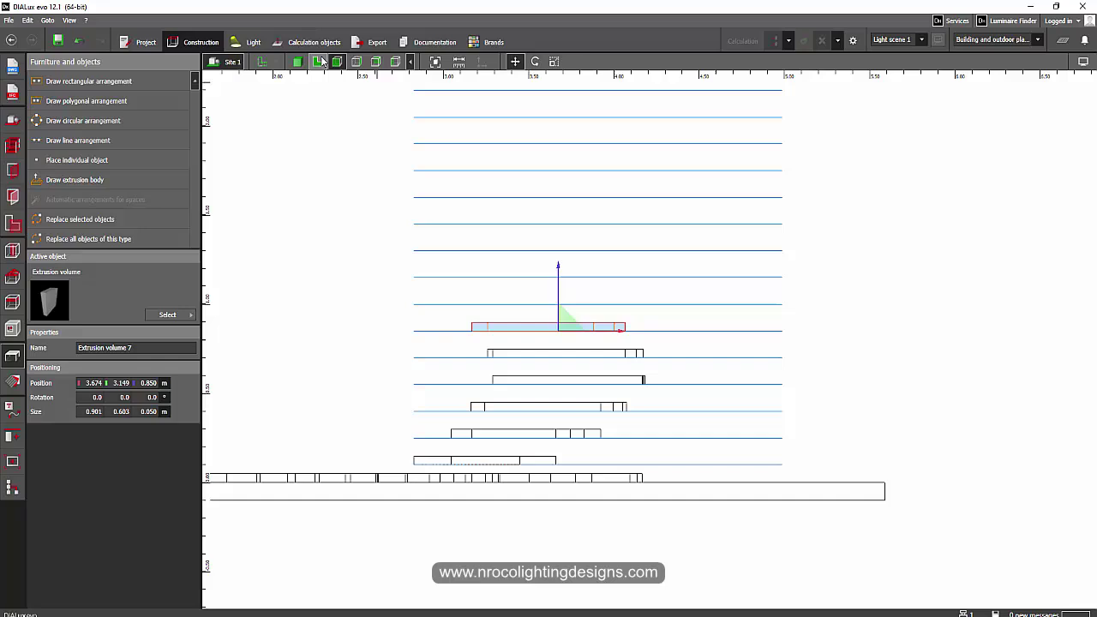
Step: Select the eighth tread in the floor plan and raise it to 1.000 m on its parallel in the front view
left_click(316, 62)
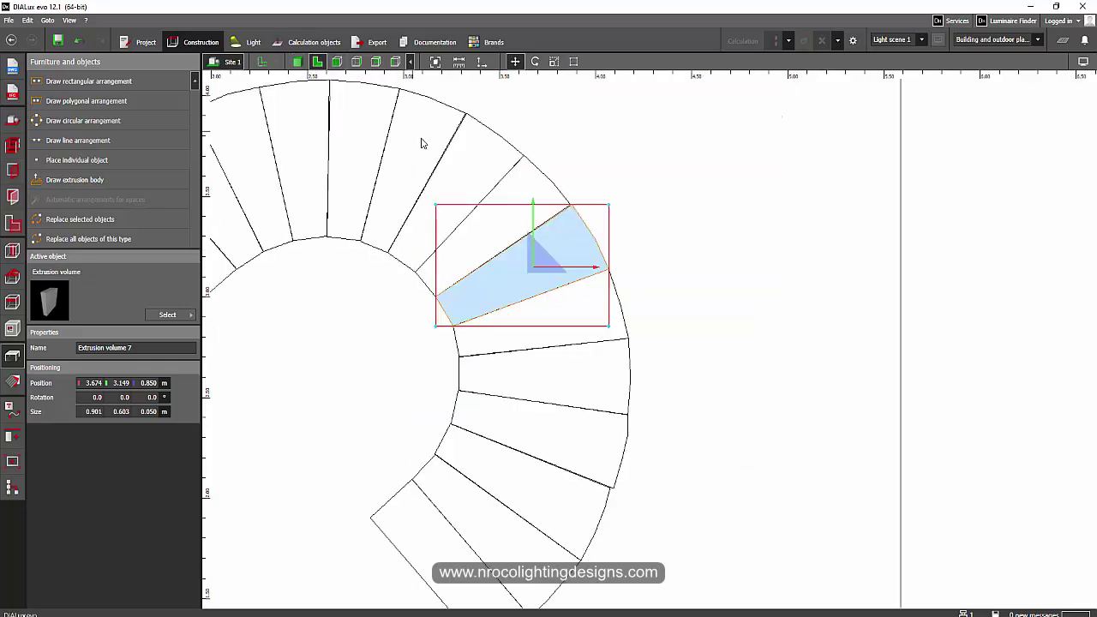
left_click(520, 188)
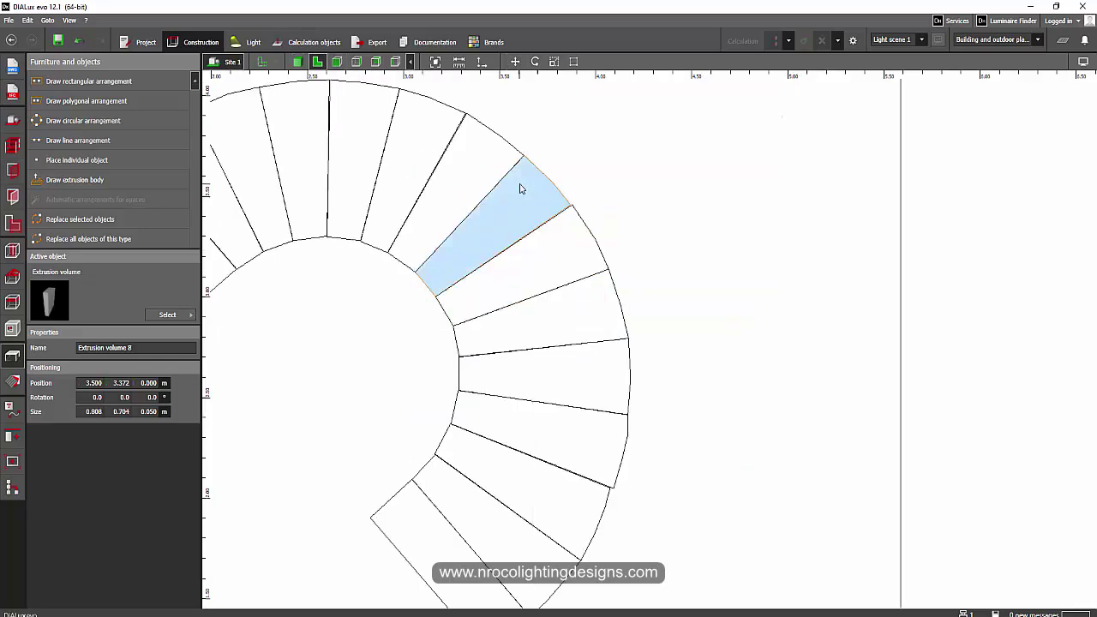
left_click(339, 62)
right_click(540, 485)
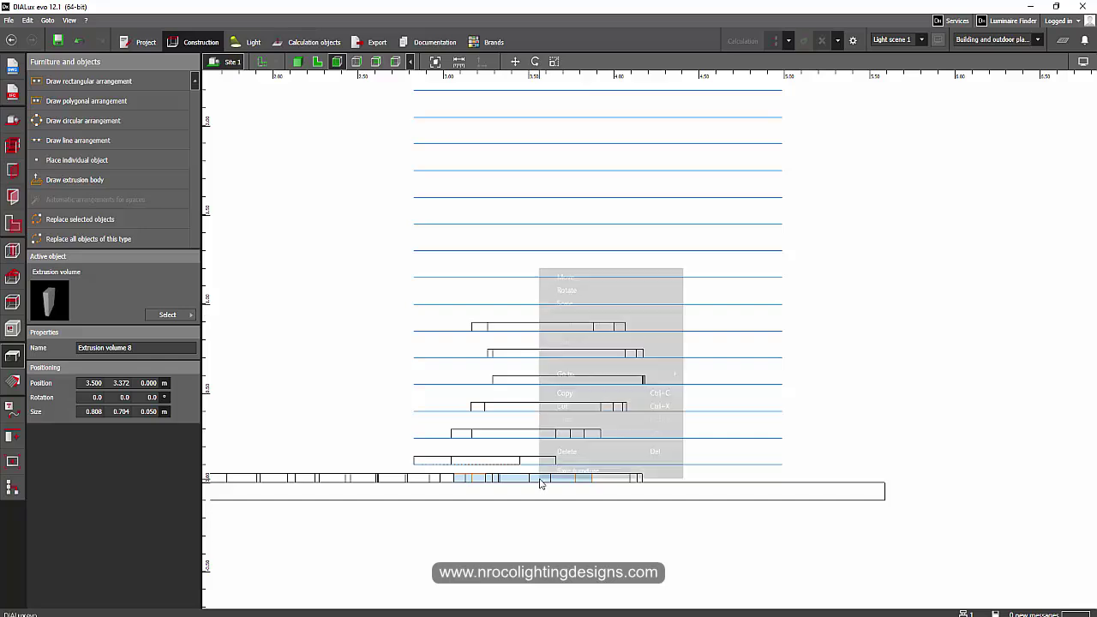
left_click(583, 279)
left_click_drag(528, 417, 529, 240)
Step: Select the ninth tread in the floor plan and raise it to 1.150 m on the next parallel in the front view
left_click(318, 64)
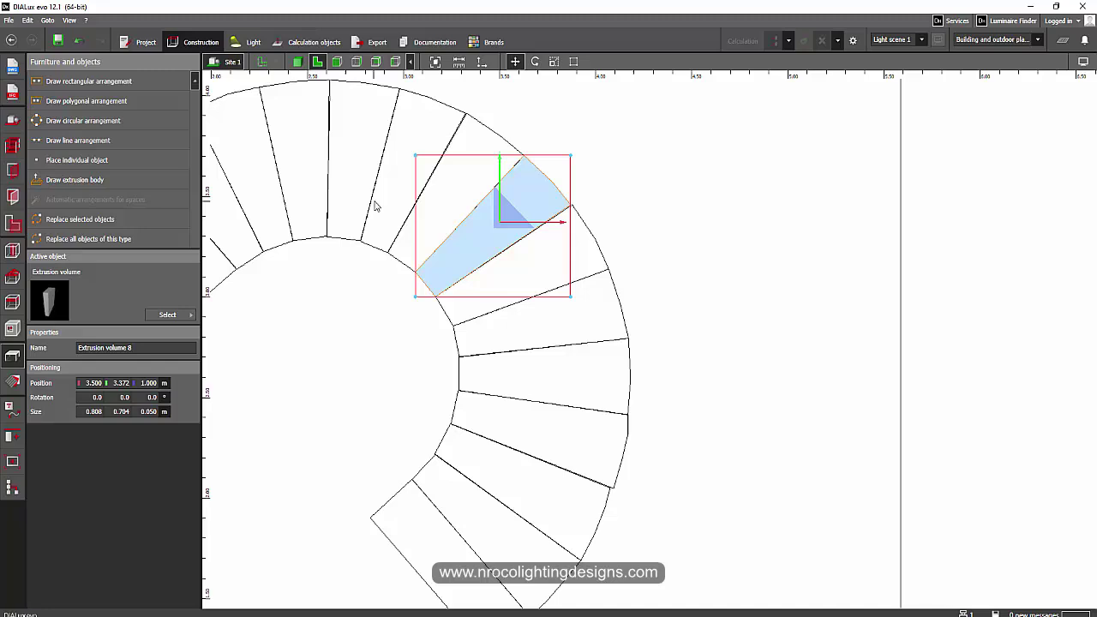
left_click(447, 198)
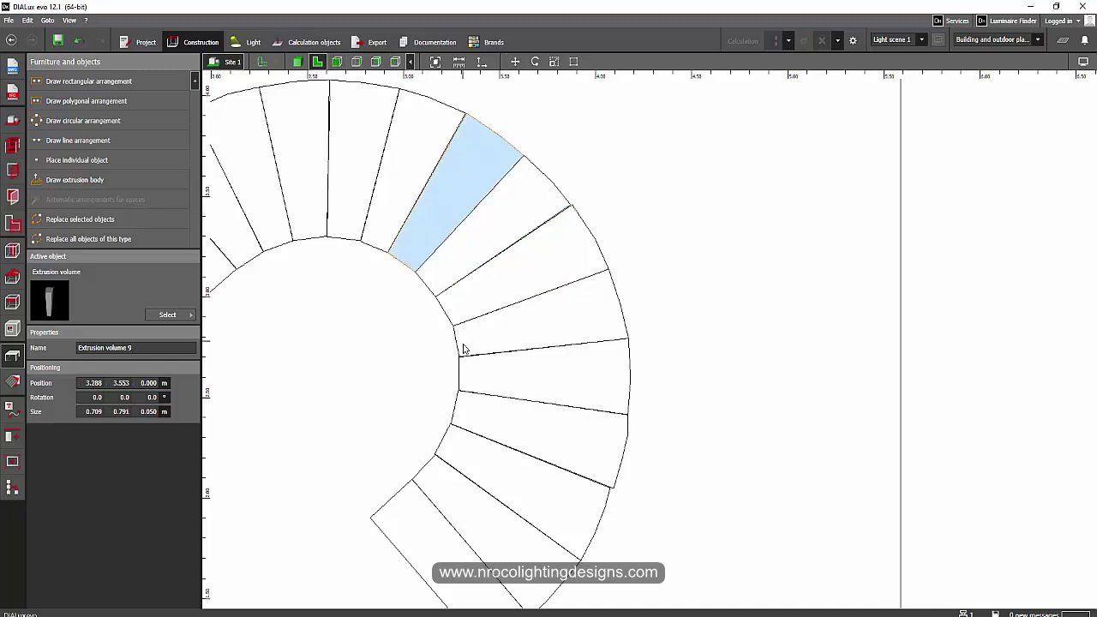
left_click(338, 63)
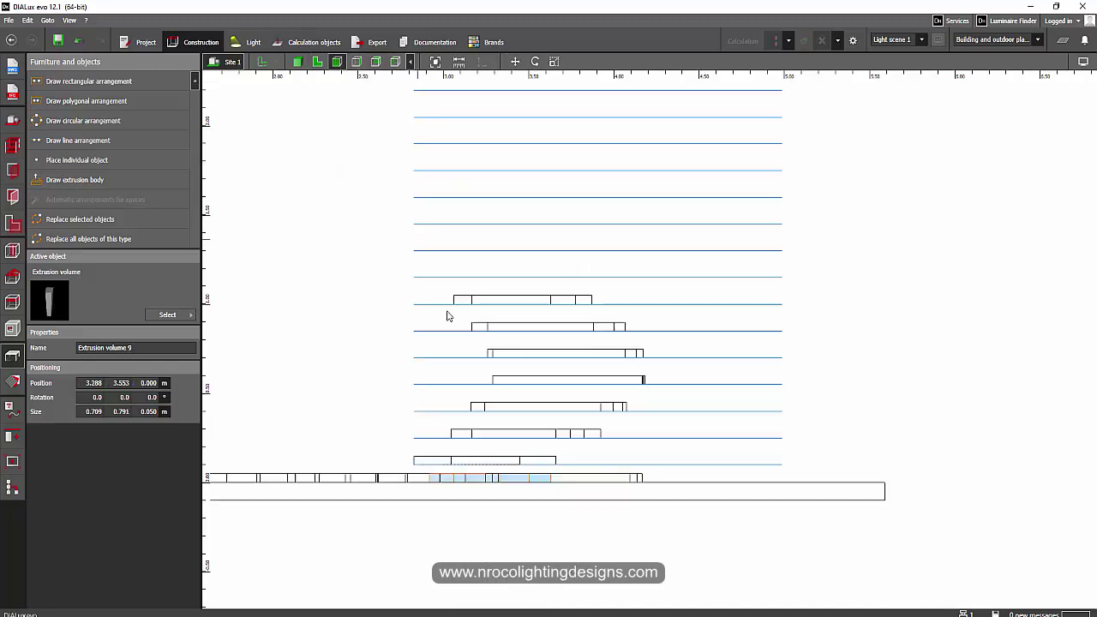
right_click(472, 481)
left_click(493, 276)
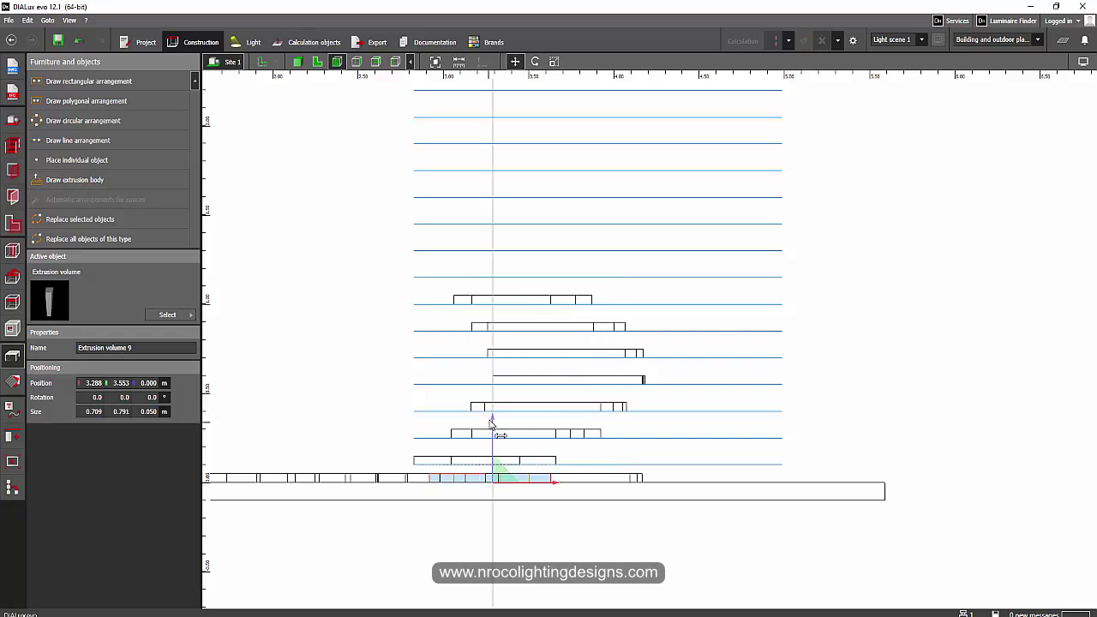
left_click_drag(491, 424, 506, 224)
Step: Extend the reference line and its parallels from their start point out over the remaining unraised treads
middle_click_drag(435, 288, 512, 288)
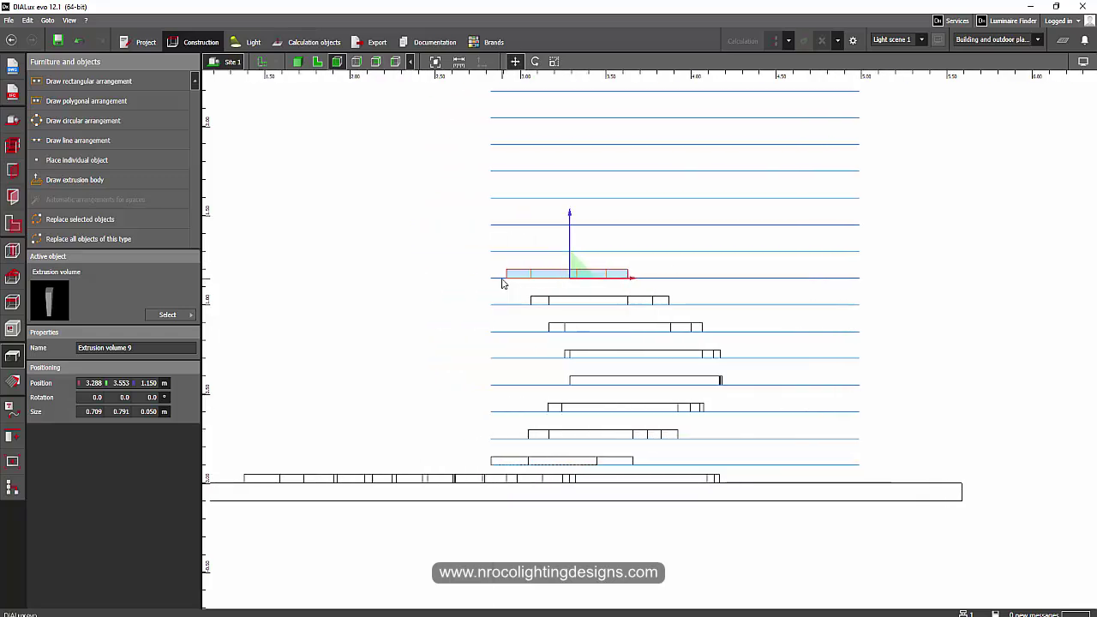
left_click(493, 464)
left_click_drag(491, 465, 309, 465)
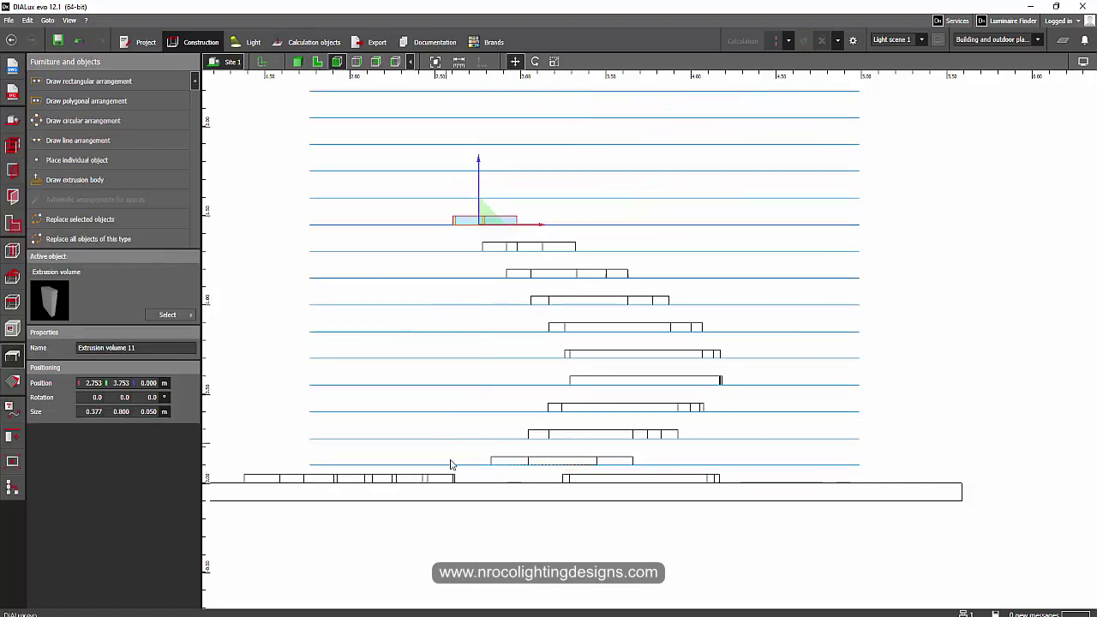
Step: Raise the last four treads in the front view onto the parallels above the eleventh tread, and check the staircase in 3D
left_click_drag(460, 477, 248, 425)
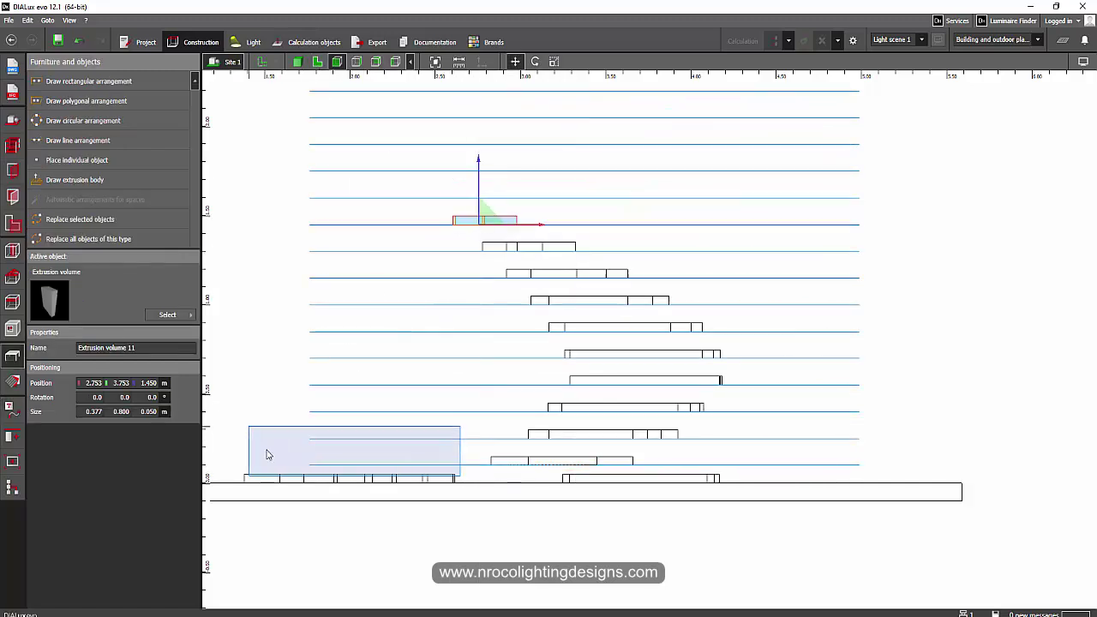
right_click(373, 478)
left_click(403, 307)
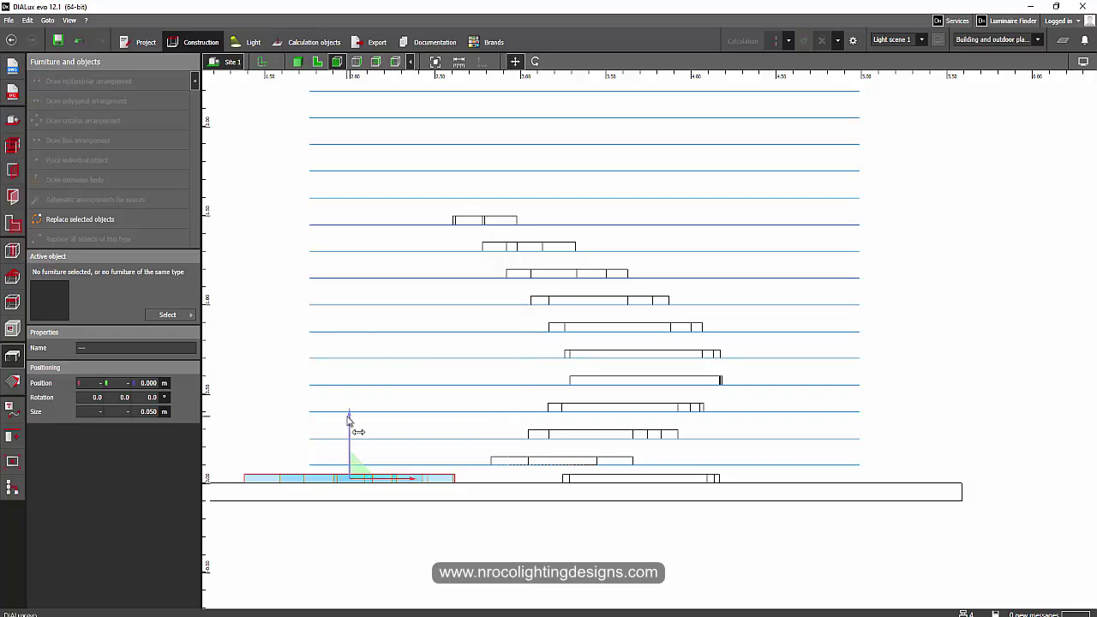
left_click_drag(347, 419, 383, 126)
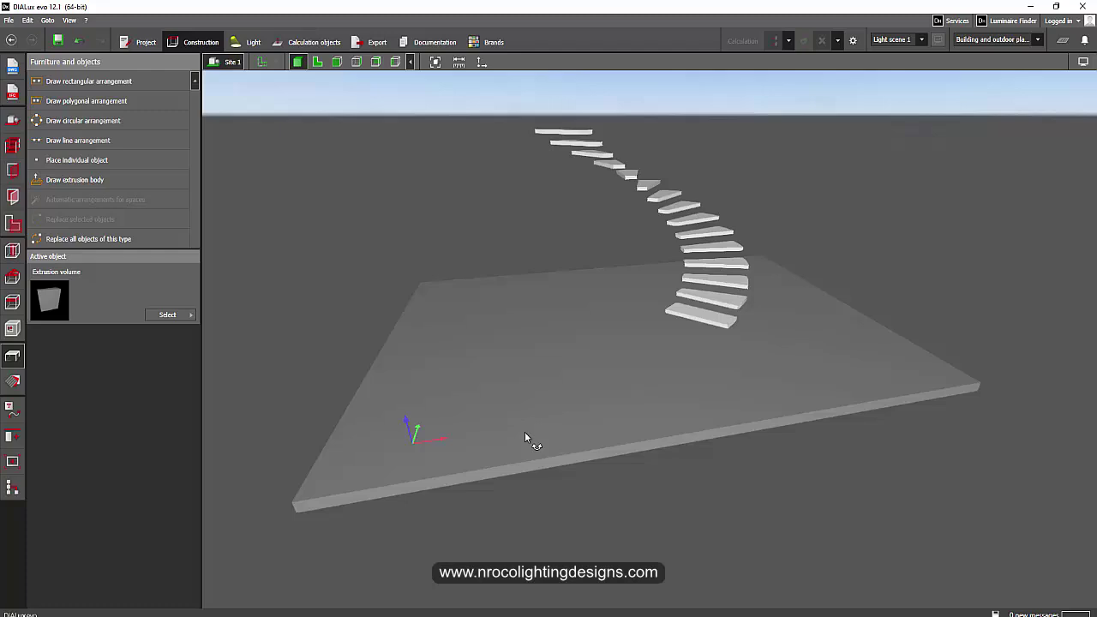
right_click_drag(525, 432, 454, 335)
Step: Draw a building contour around the staircase and its landing by tracing the floor plan, and close the polygon
left_click(317, 63)
scroll(315, 401, "down", 3)
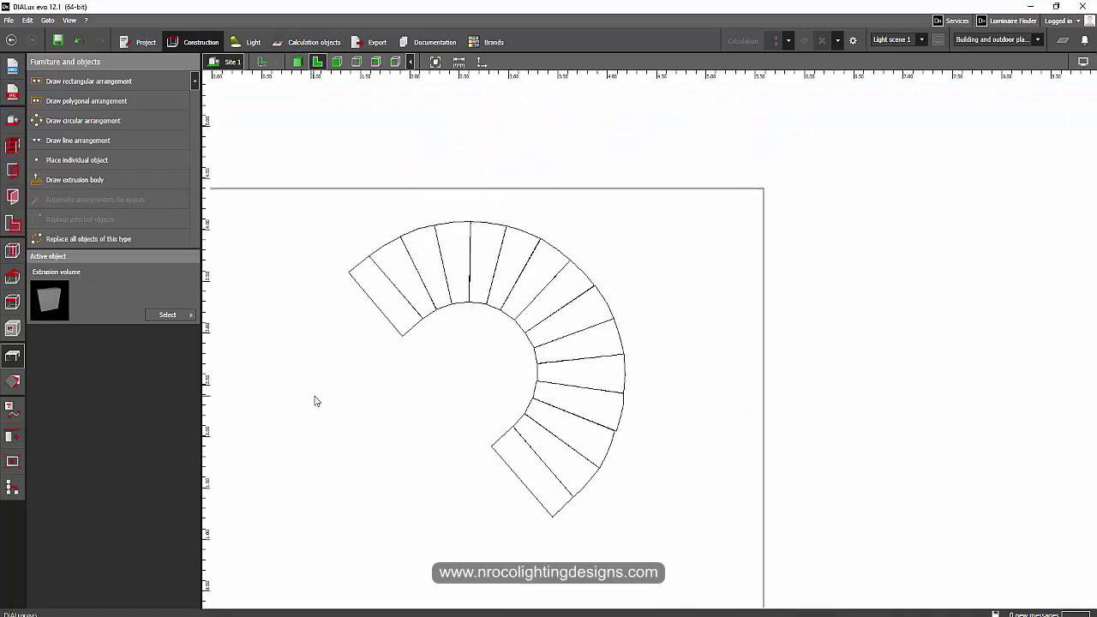
scroll(354, 322, "down", 1)
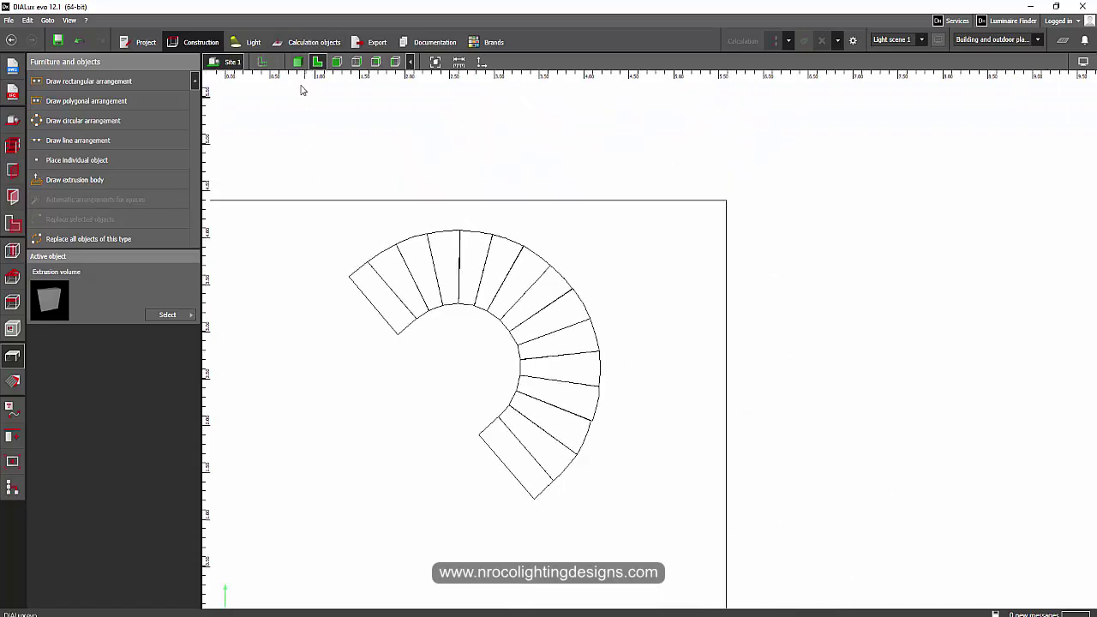
left_click(259, 63)
right_click_drag(287, 223, 482, 217)
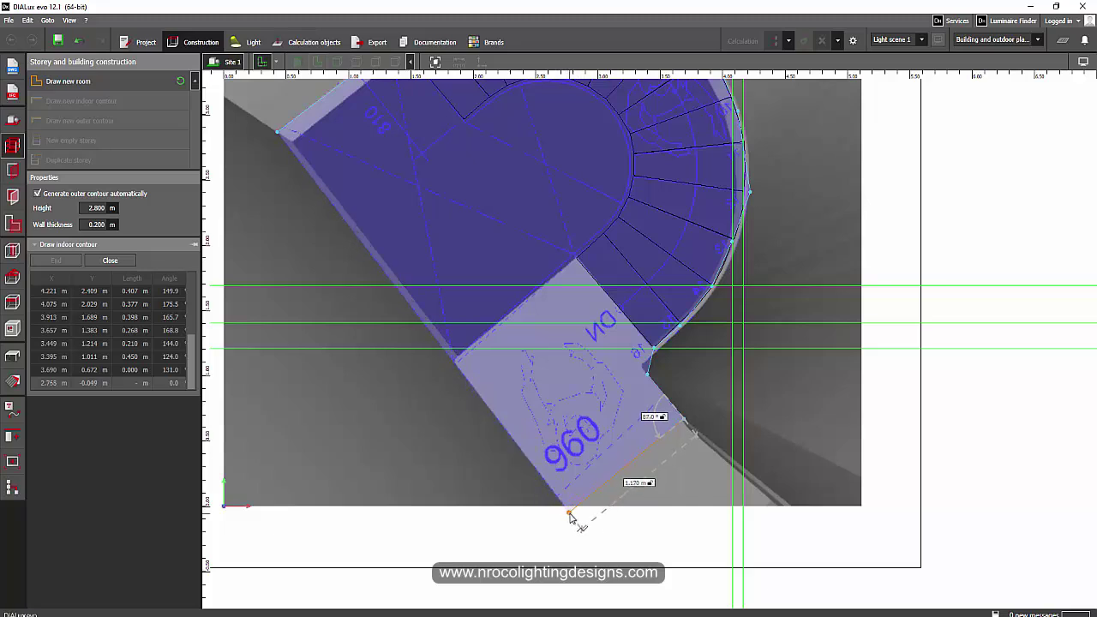
left_click(569, 514)
right_click(558, 367)
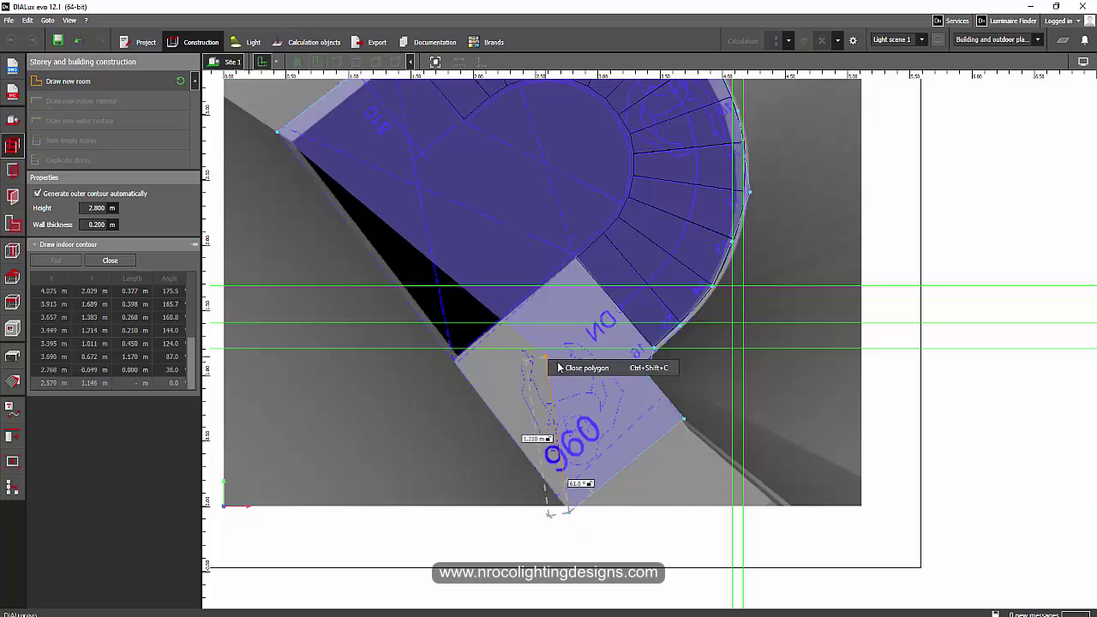
left_click(558, 368)
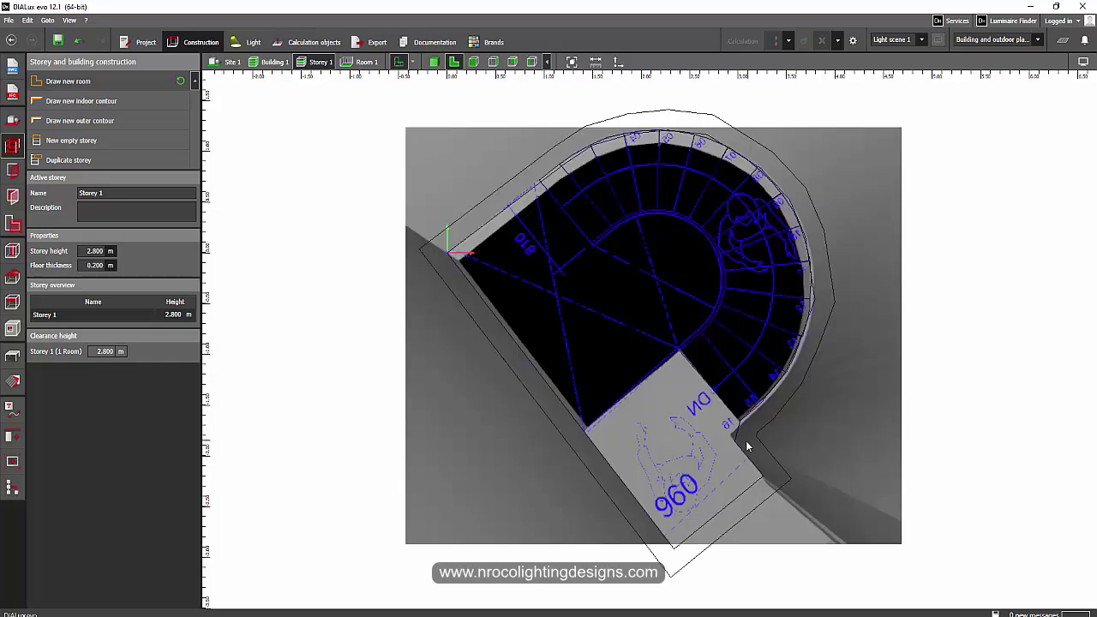
Step: Edit the storey contour by moving the notch corner beside the step labelled 16 in line with the landing edge
scroll(734, 420, "up", 2)
middle_click_drag(734, 420, 597, 234)
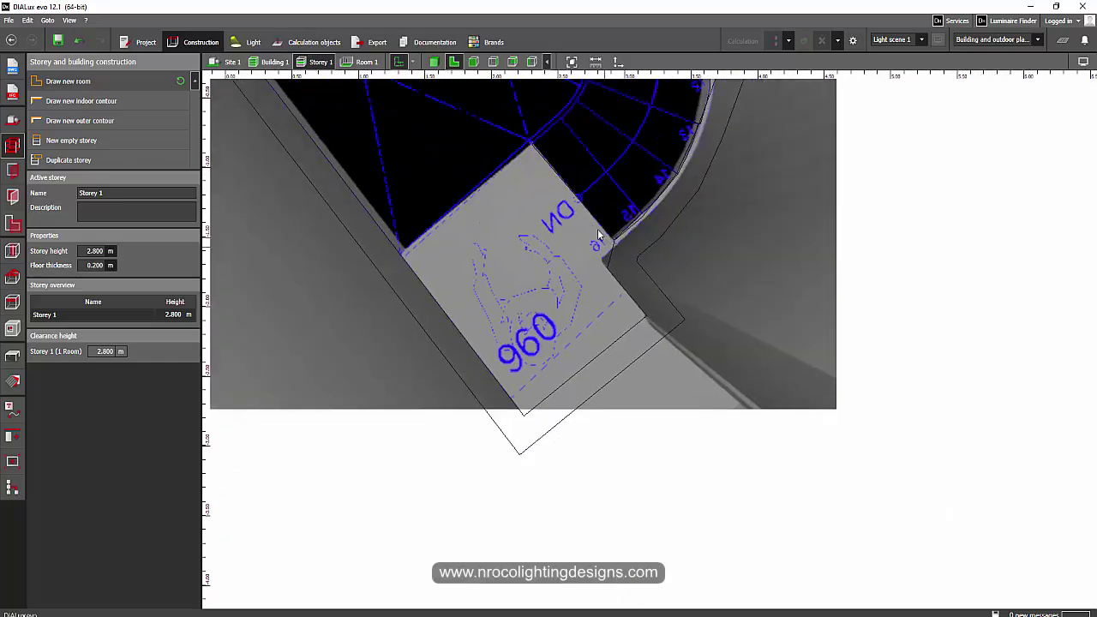
scroll(598, 229, "up", 2)
left_click(620, 272)
scroll(635, 268, "up", 3)
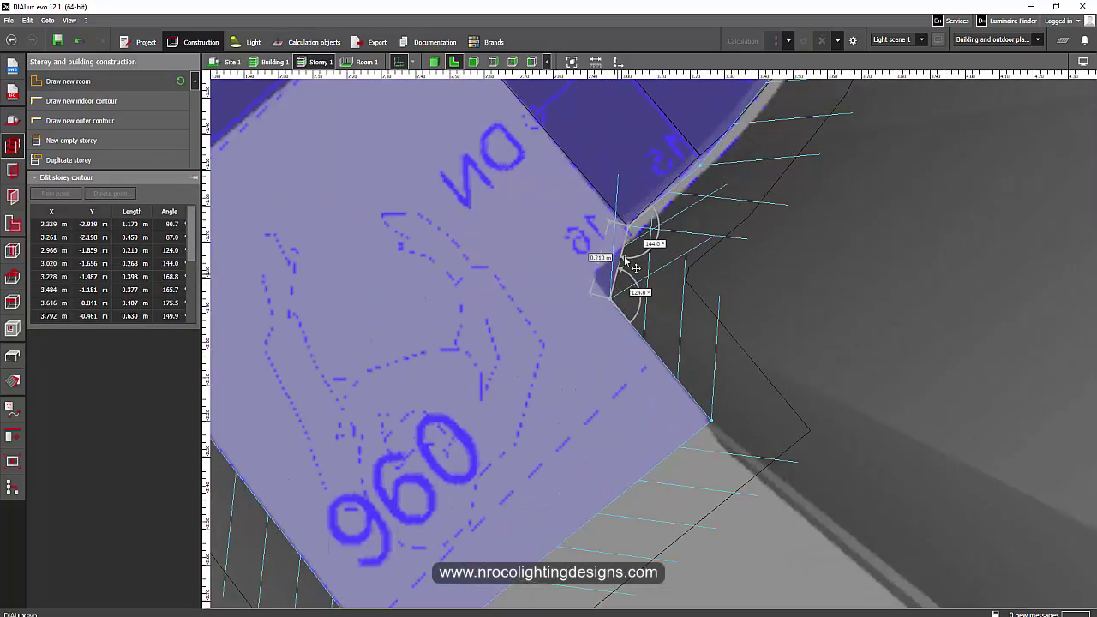
left_click_drag(610, 298, 587, 267)
scroll(647, 363, "down", 4)
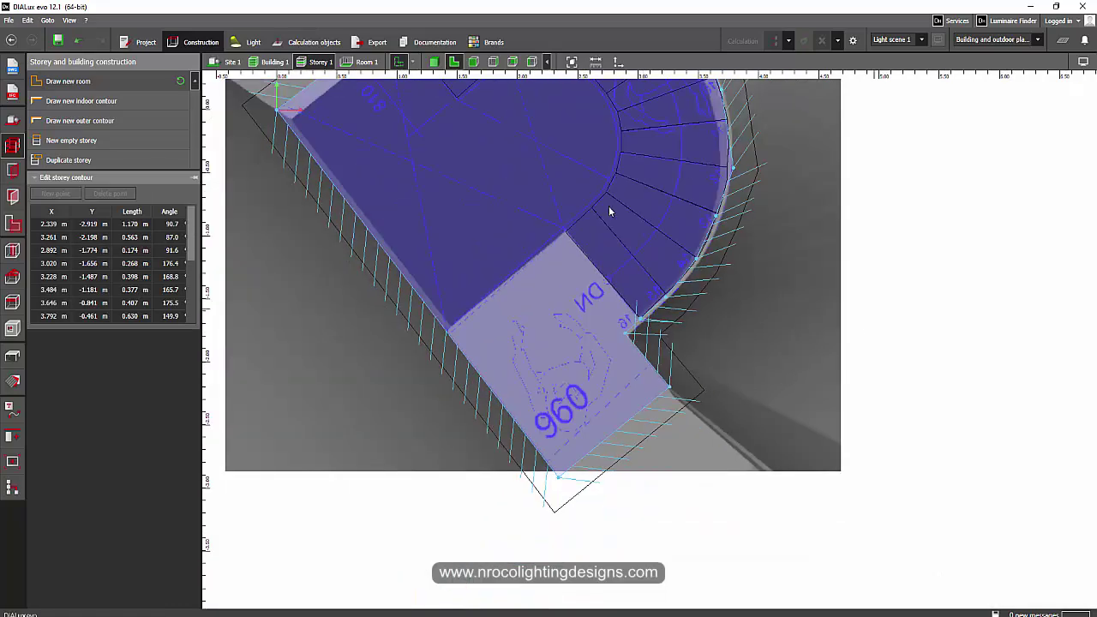
Step: Finish editing the storey contour and examine the staircase inside Room 1 in 3D from the front and from above
key("Escape")
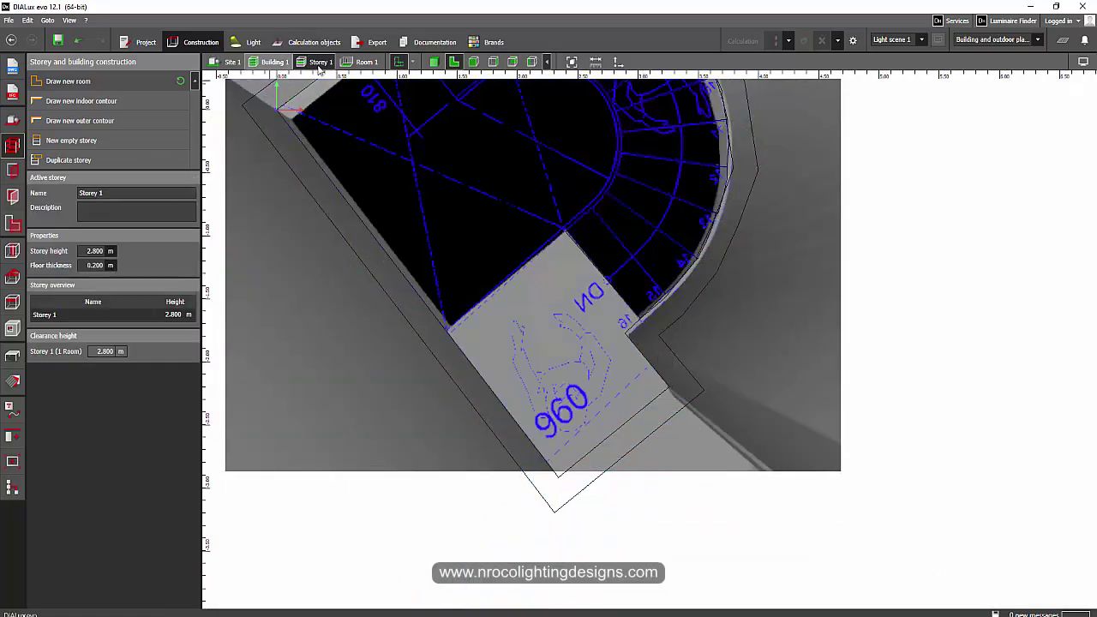
left_click(366, 63)
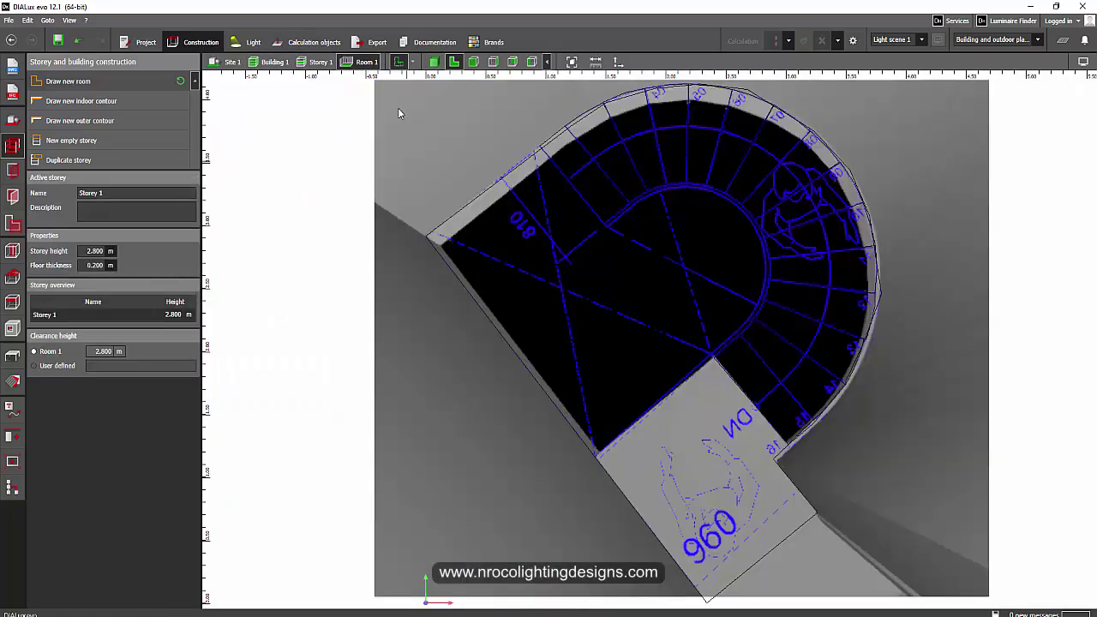
left_click(435, 62)
left_click_drag(404, 307, 561, 304)
left_click_drag(457, 323, 530, 258)
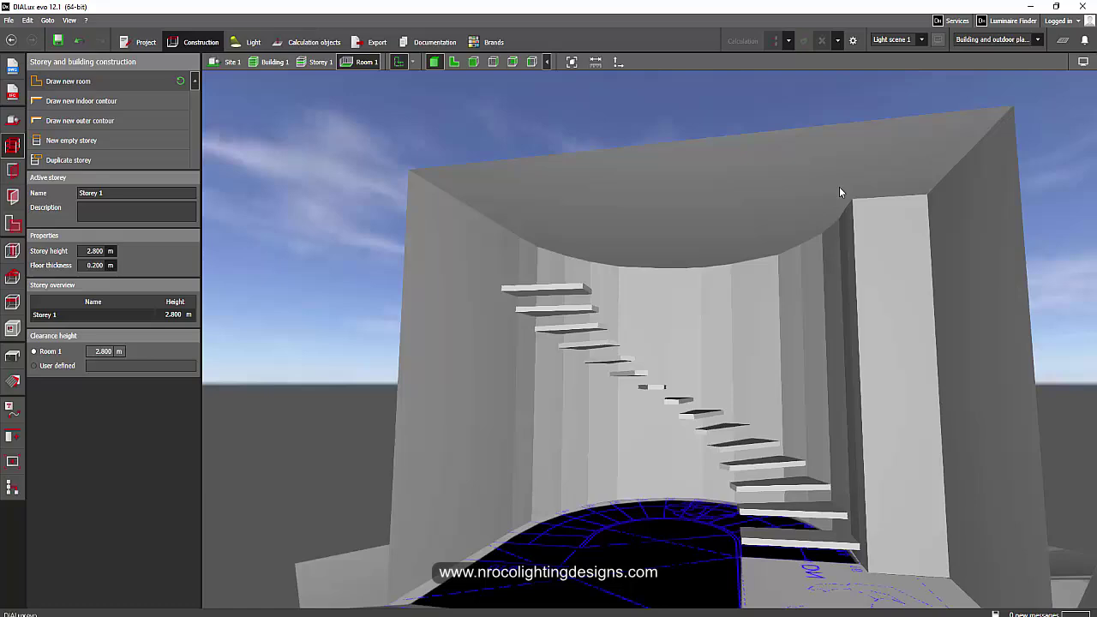
left_click(11, 330)
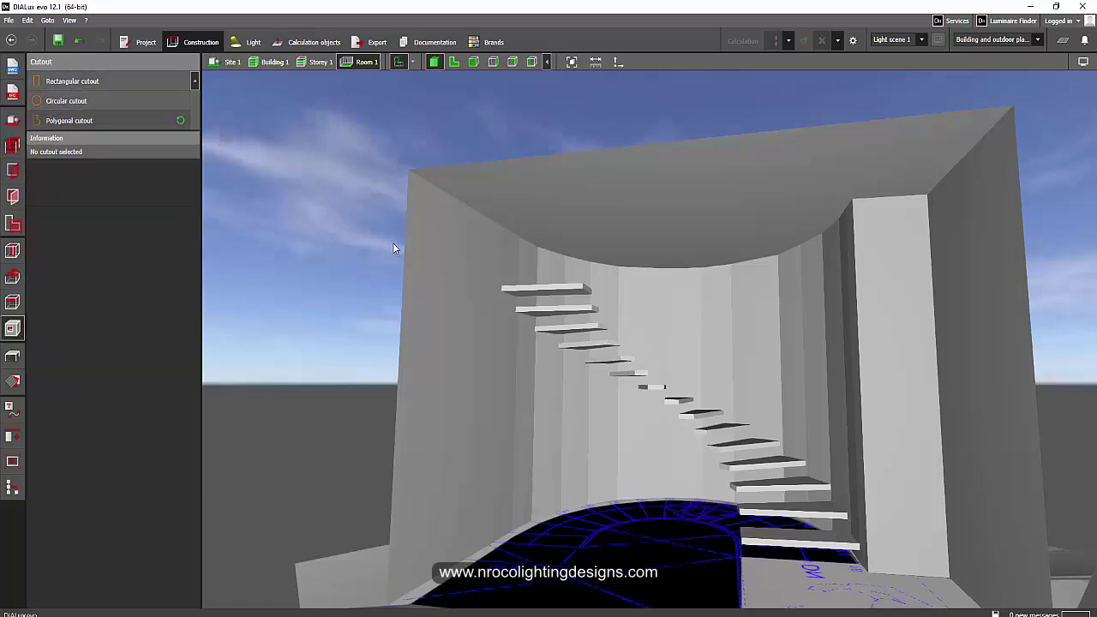
left_click_drag(392, 248, 613, 328)
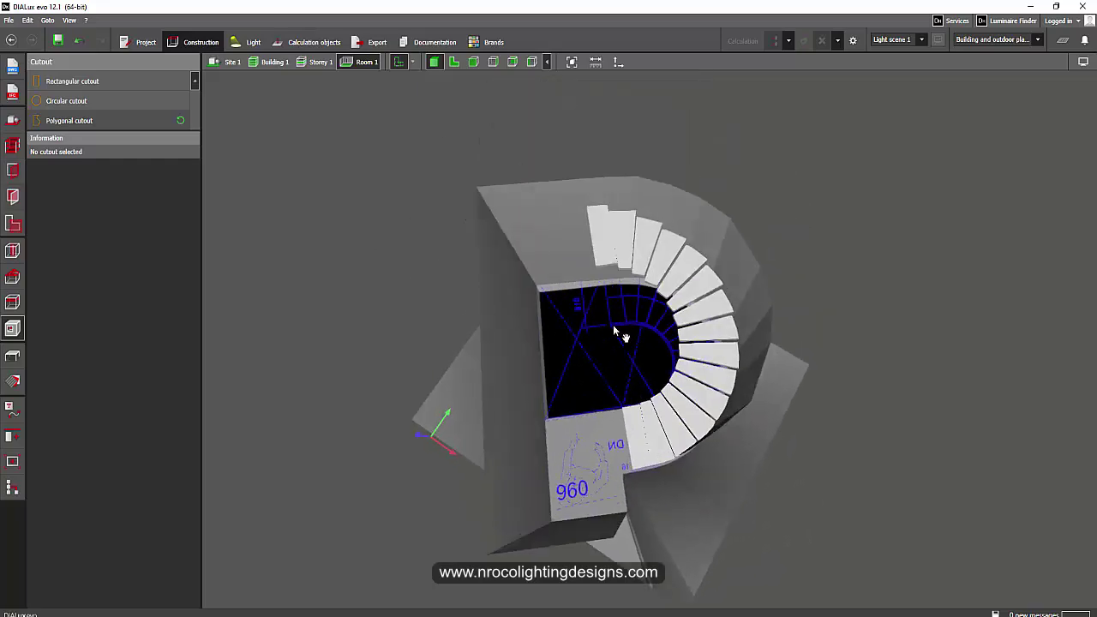
scroll(553, 159, "up", 3)
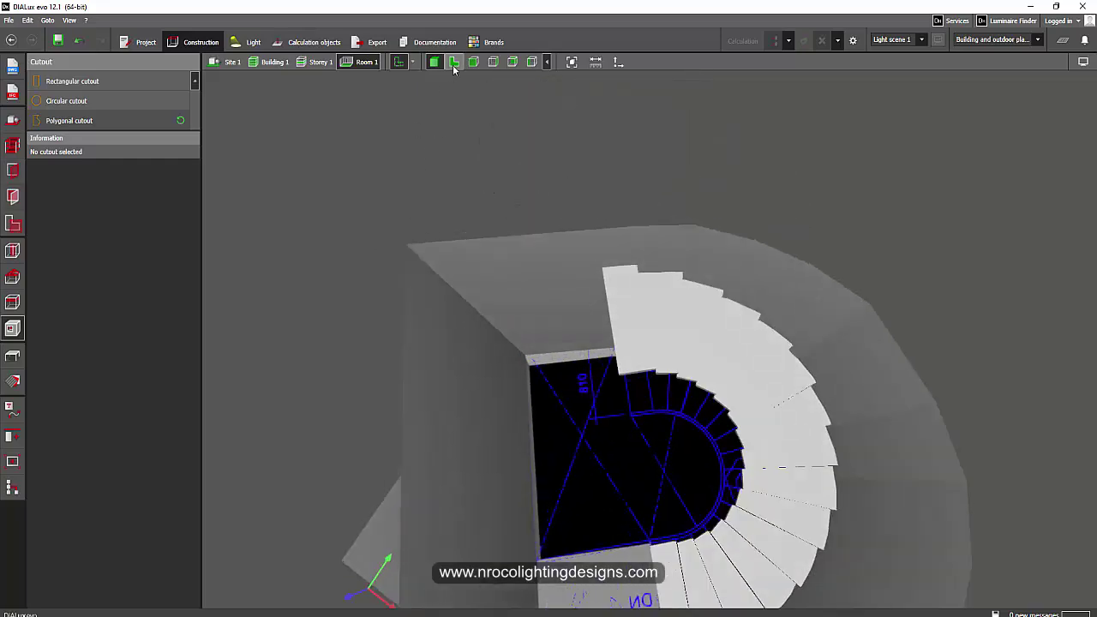
scroll(454, 219, "down", 2)
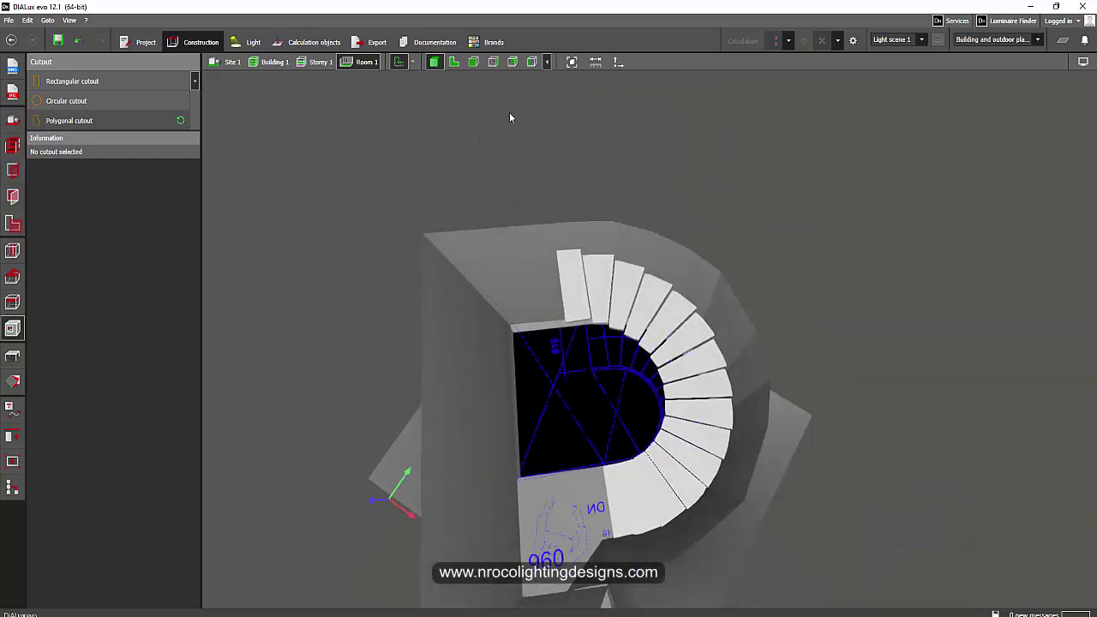
Step: Draw a four-sided extrusion body in plan over the 810 area for the upper landing, and set its height to 0.150 m
left_click(454, 61)
scroll(558, 335, "up", 3)
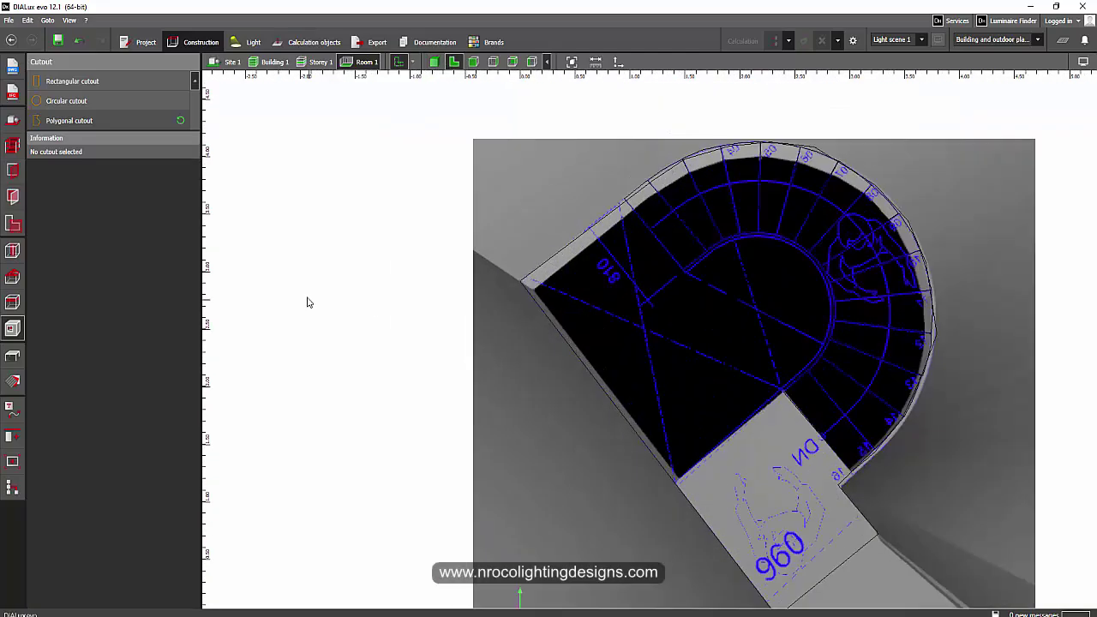
left_click(12, 356)
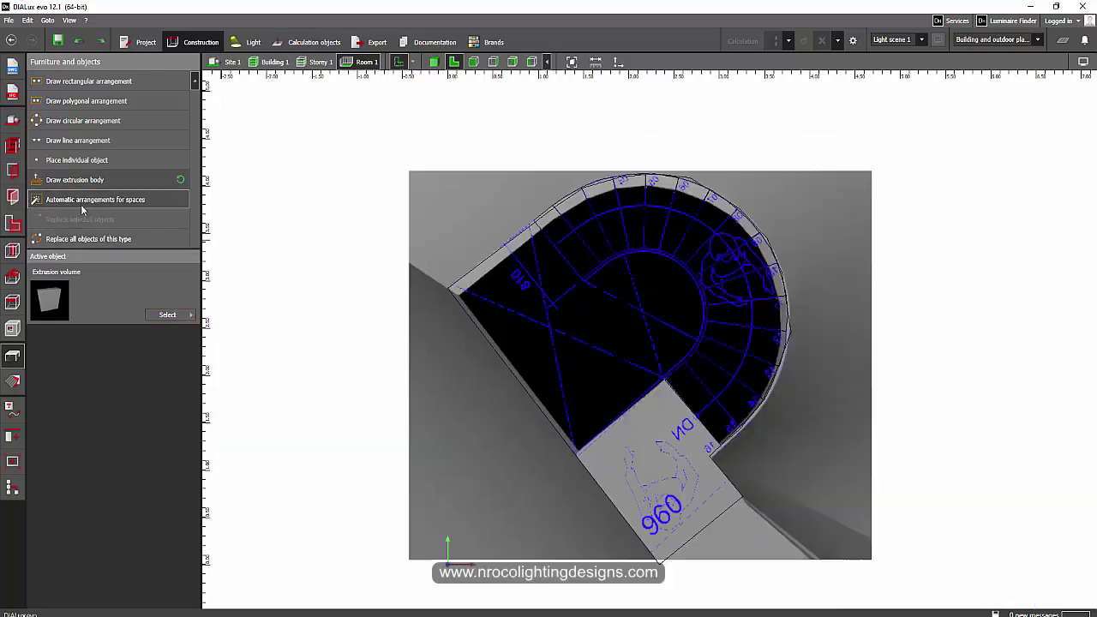
left_click(73, 181)
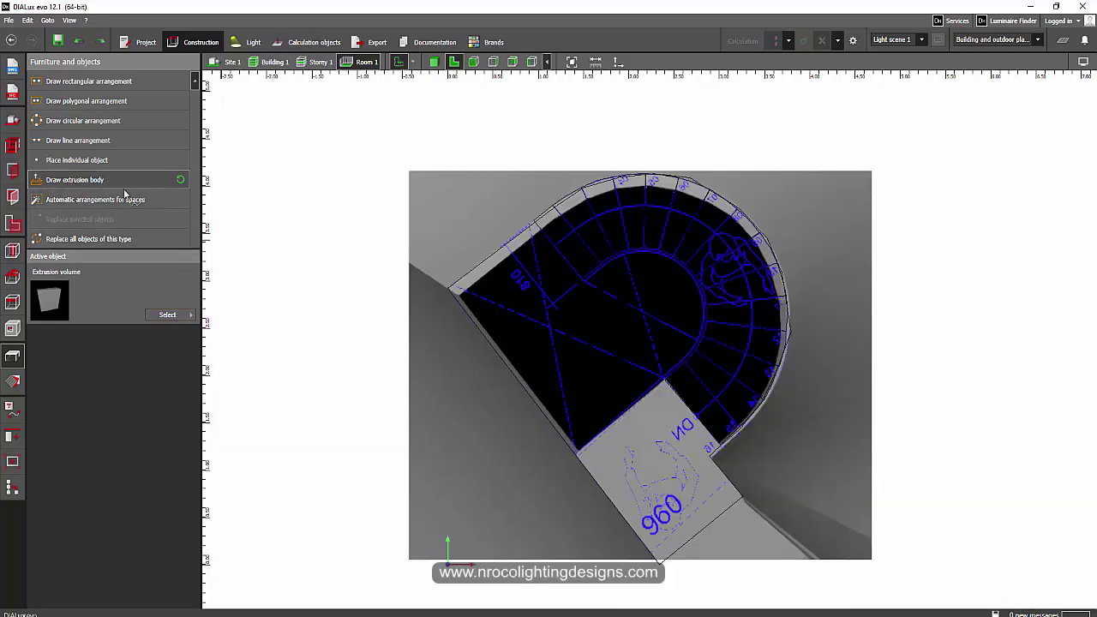
scroll(549, 239, "up", 5)
left_click(519, 213)
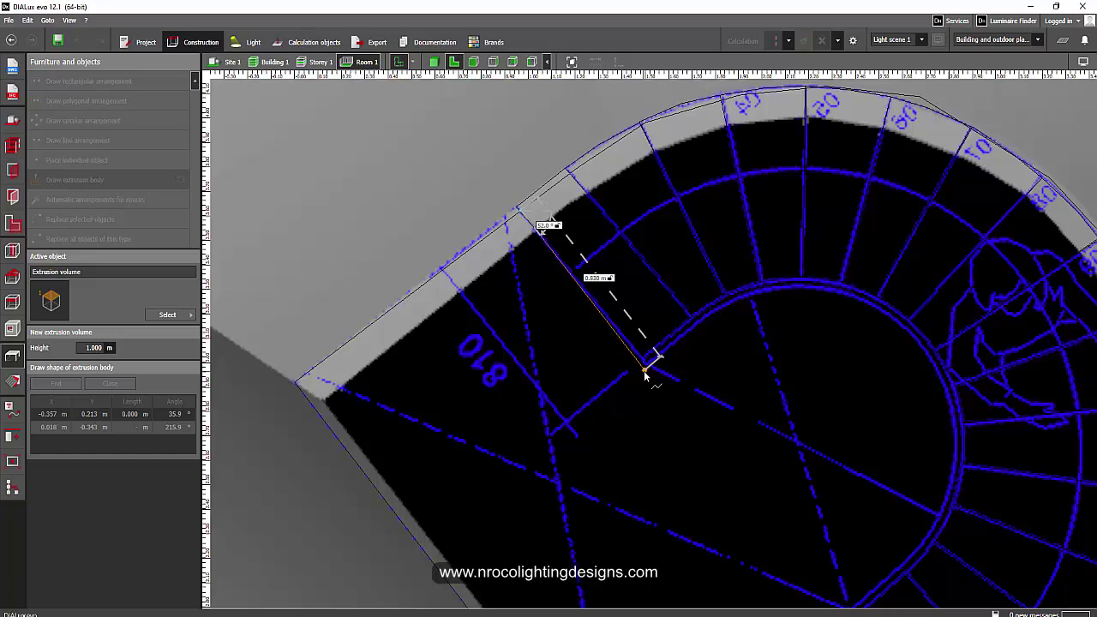
left_click(648, 366)
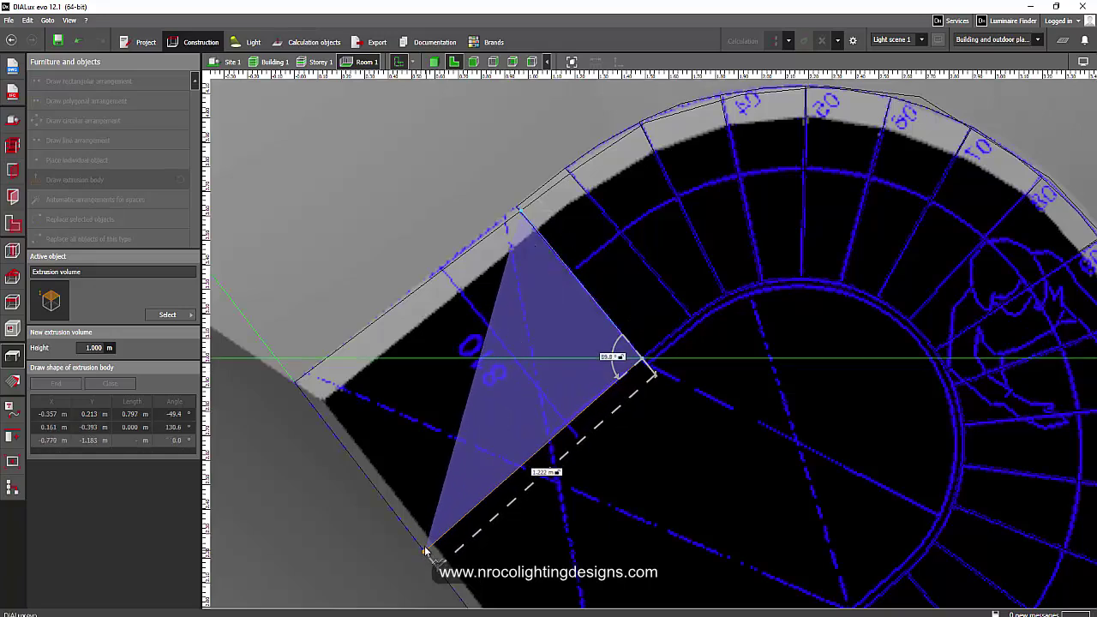
left_click(431, 555)
left_click(292, 386)
right_click(307, 384)
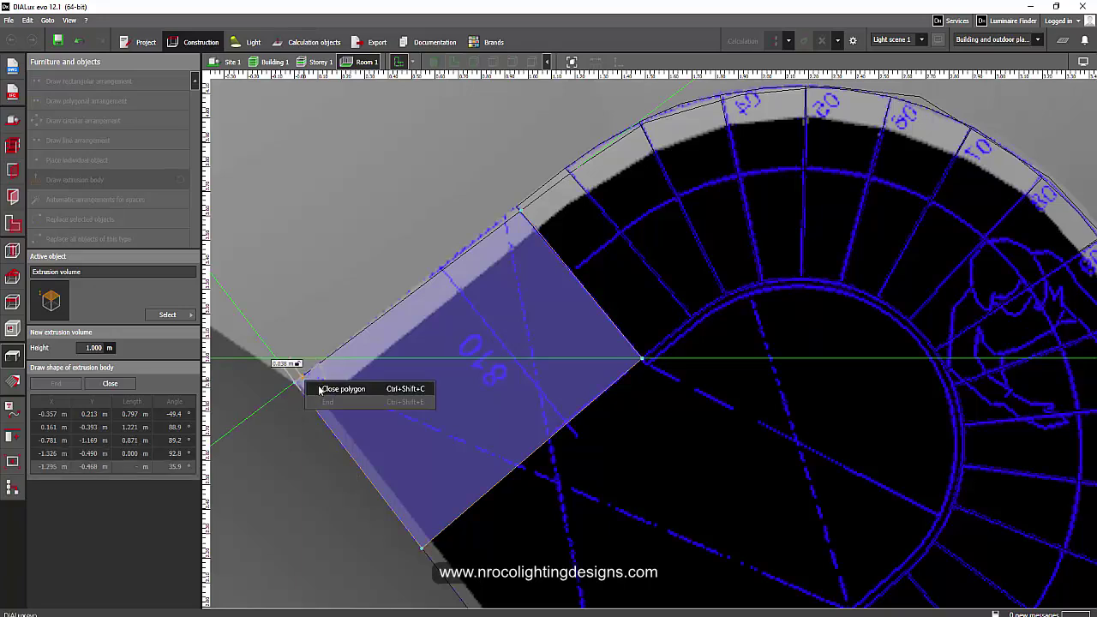
left_click(335, 389)
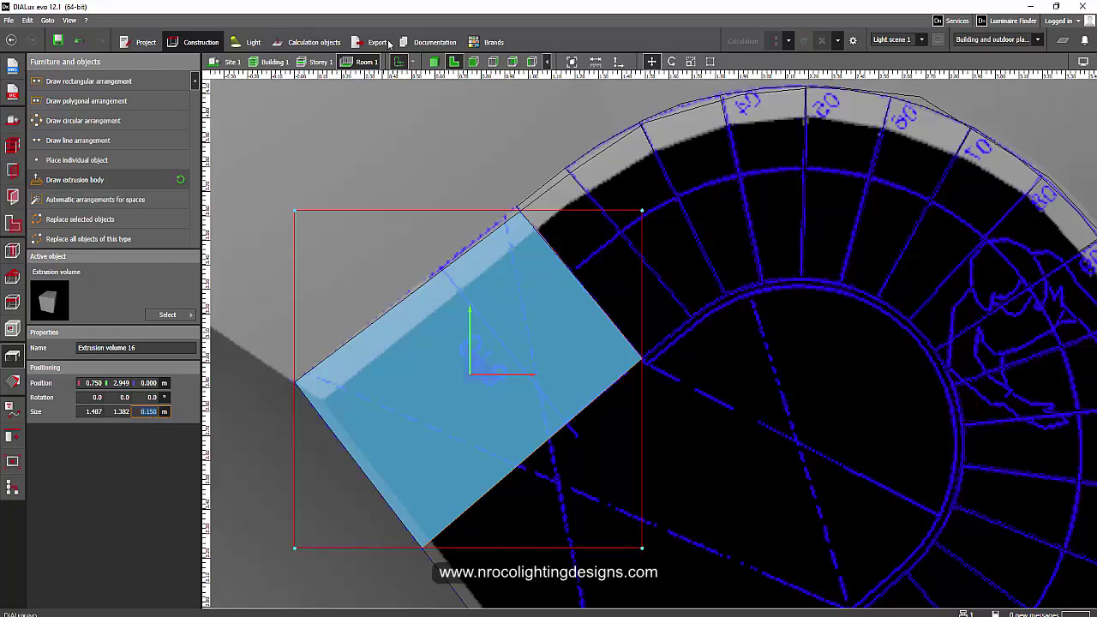
Step: Raise the upper landing in the site's front view to a height of 2.250 m, flush on top of the highest tread
left_click(474, 61)
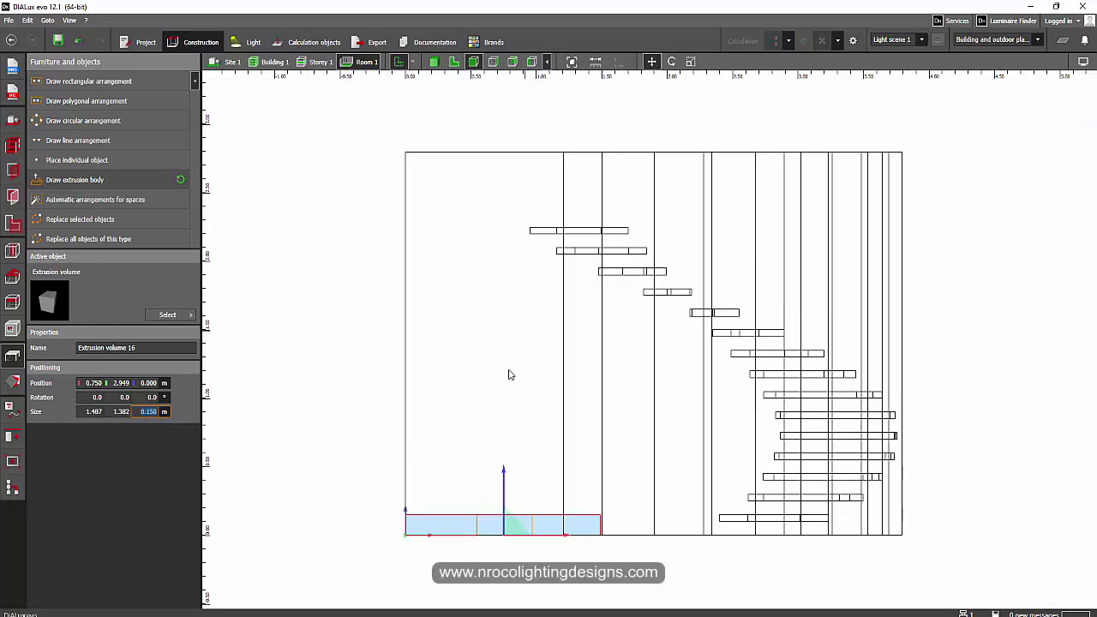
right_click(526, 528)
left_click(545, 319)
left_click_drag(504, 469, 504, 168)
left_click(229, 62)
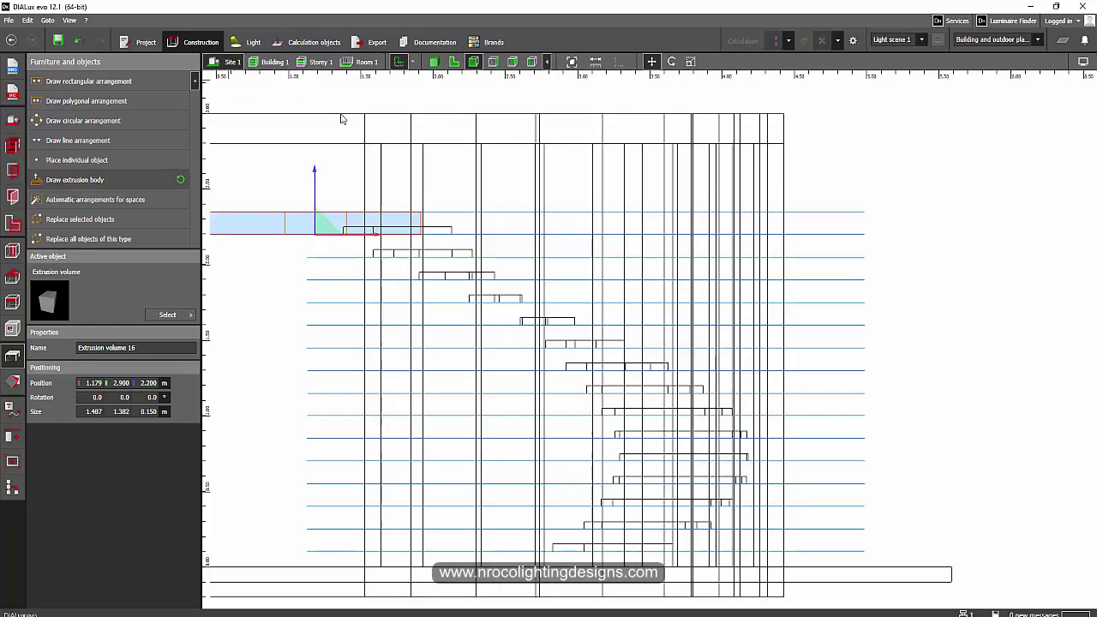
scroll(455, 173, "up", 5)
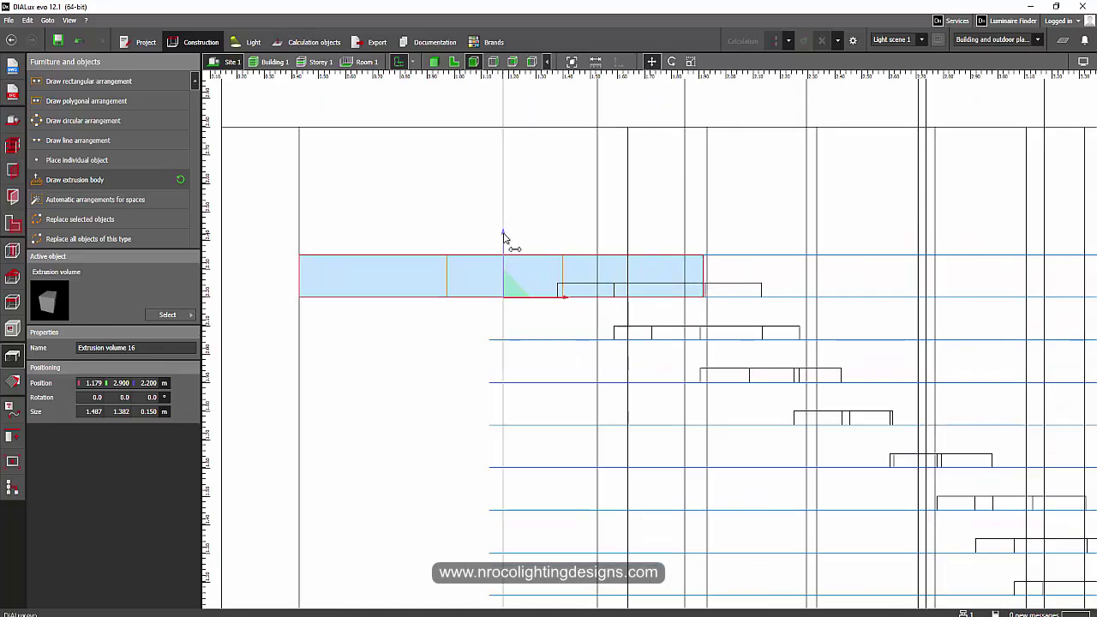
left_click_drag(504, 238, 507, 224)
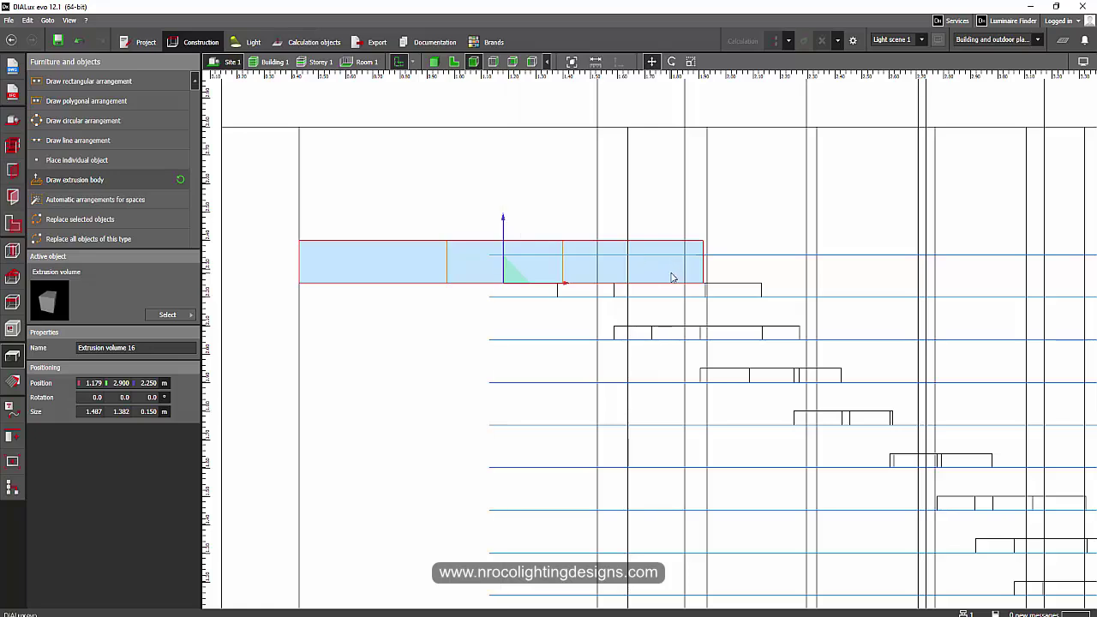
scroll(673, 277, "down", 2)
left_click(387, 109)
Step: Examine the upper landing in Room 1 in 3D, checking how it meets the walls, the ceiling and the top tread
left_click(434, 62)
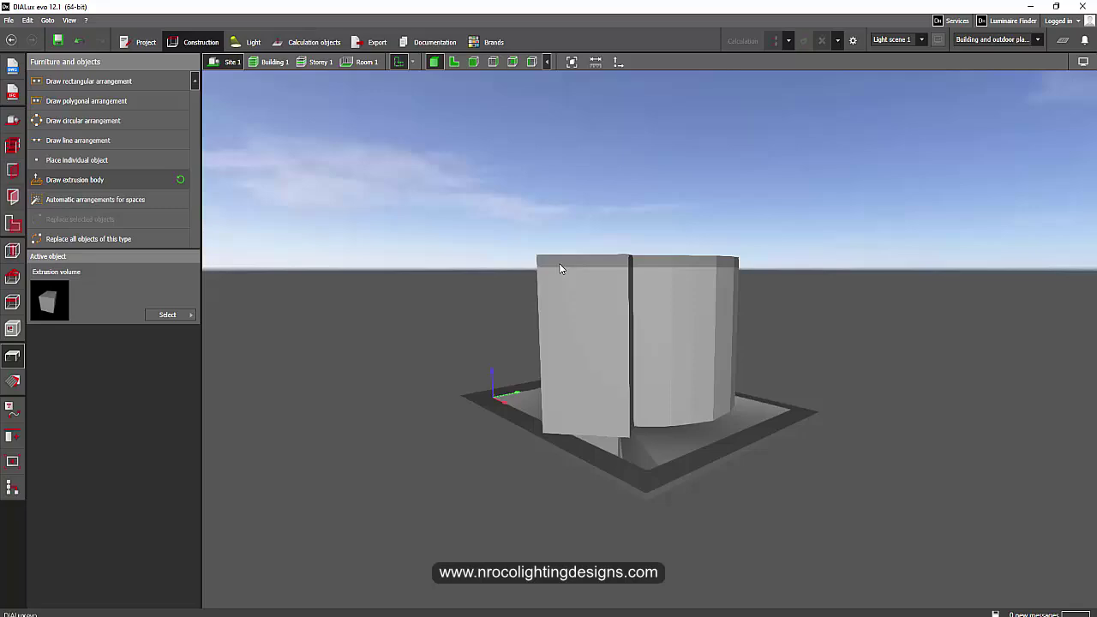
left_click(366, 62)
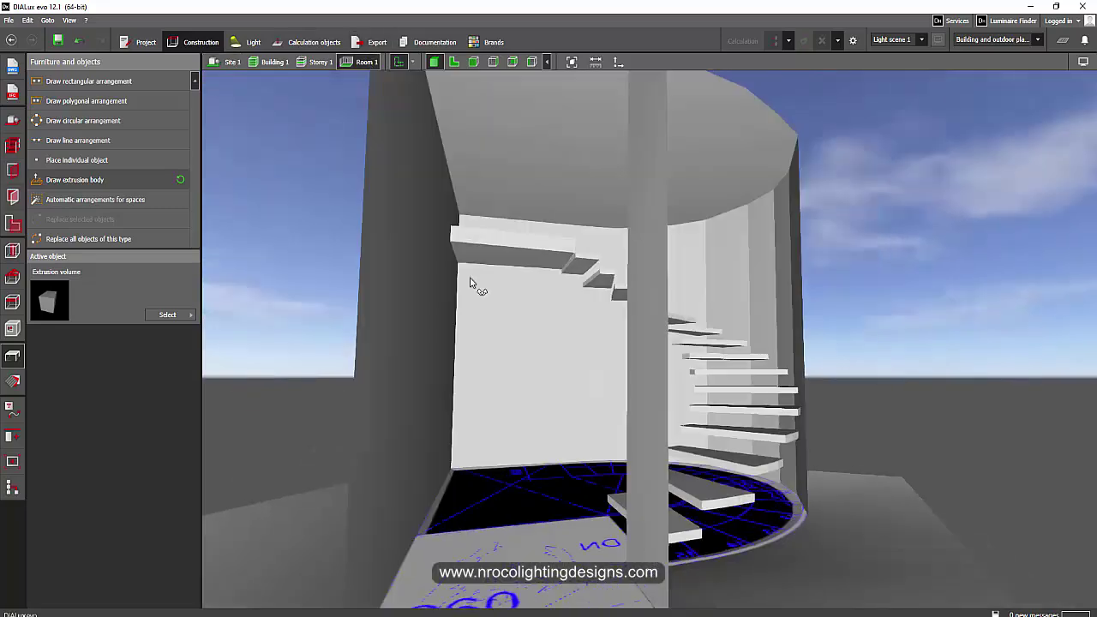
right_click_drag(471, 279, 514, 282)
scroll(577, 177, "down", 3)
scroll(477, 245, "up", 4)
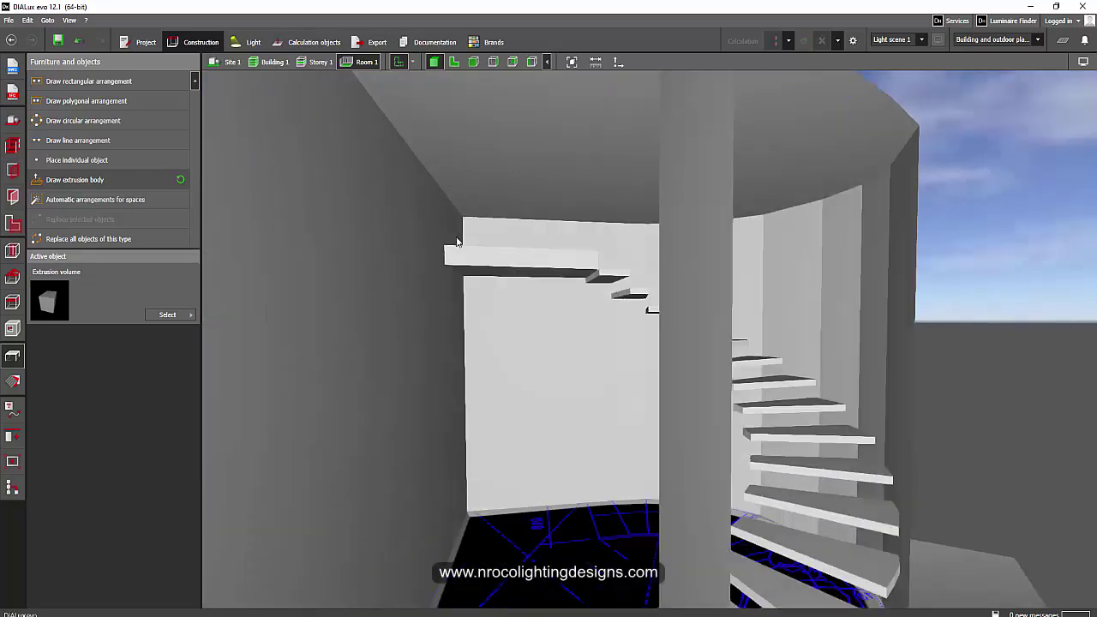
scroll(476, 318, "down", 3)
right_click_drag(656, 409, 587, 374)
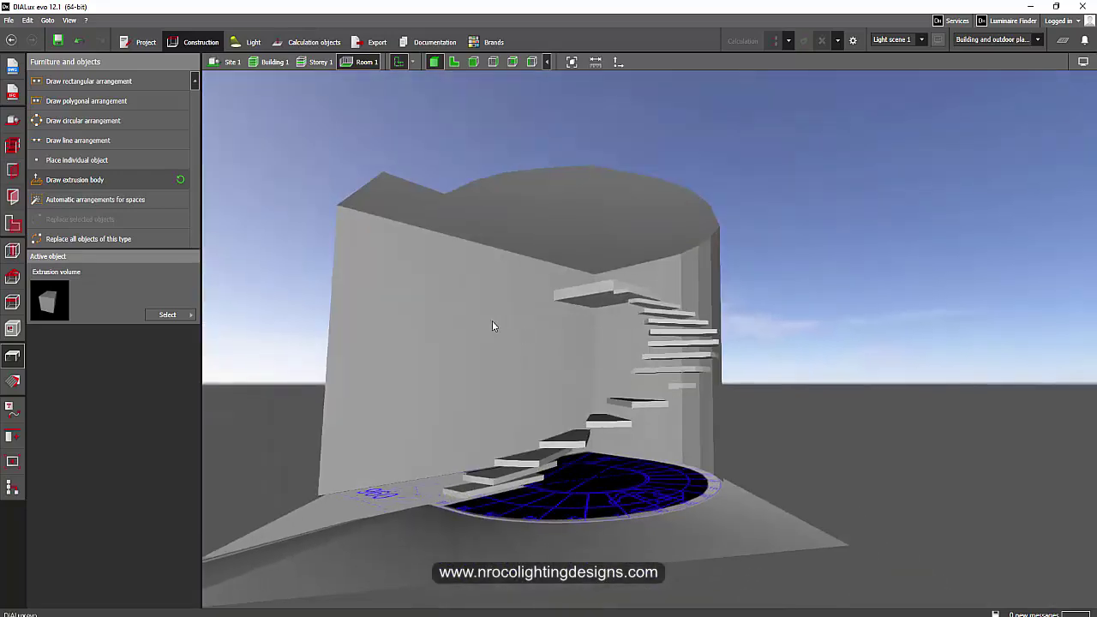
scroll(537, 252, "up", 3)
right_click_drag(365, 341, 573, 239)
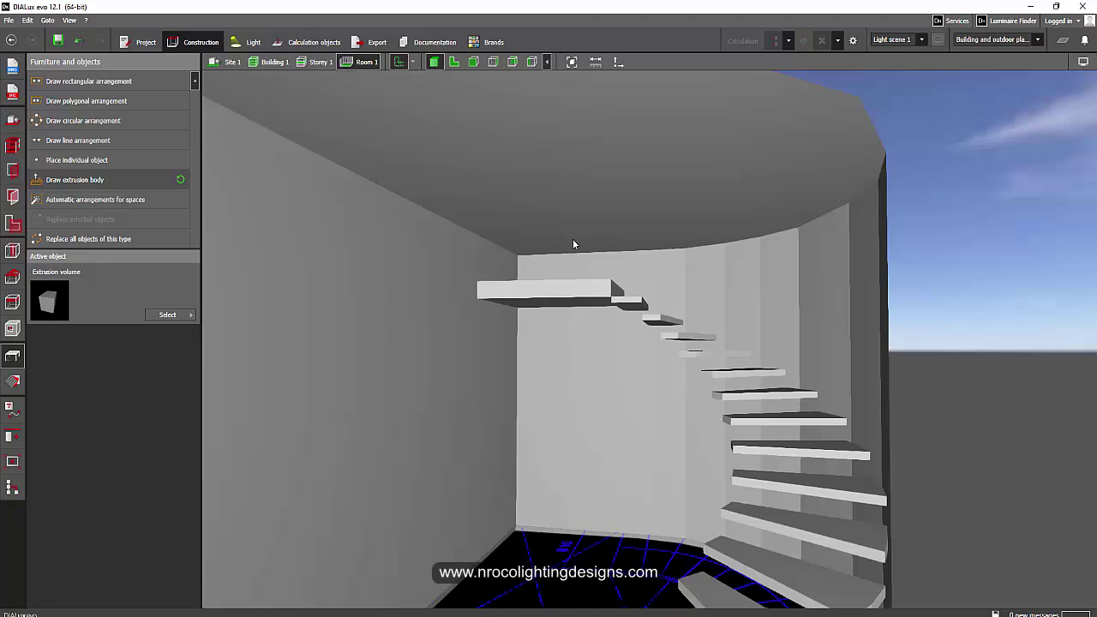
scroll(582, 284, "down", 2)
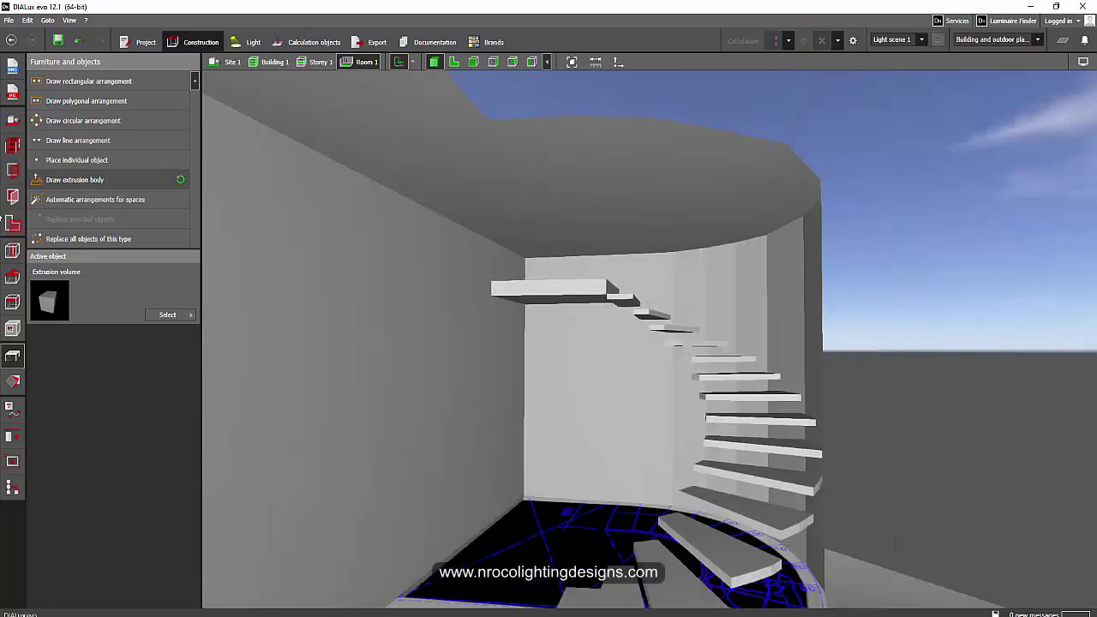
Step: Set the storey height of Storey 1 to 4 m and view the building from outside
left_click(13, 146)
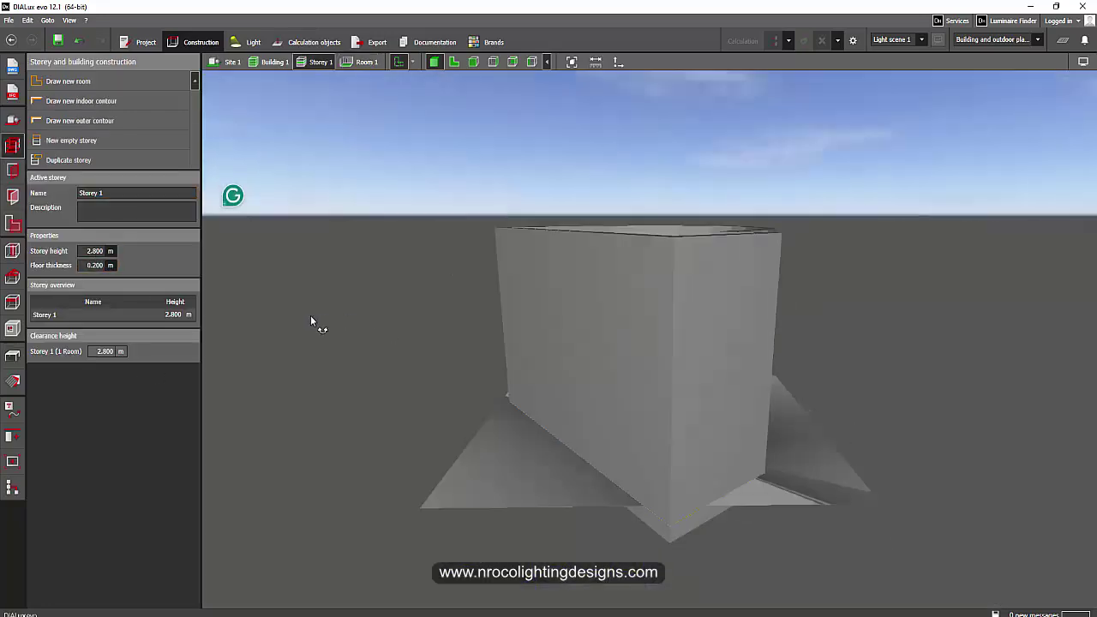
left_click_drag(310, 315, 249, 325)
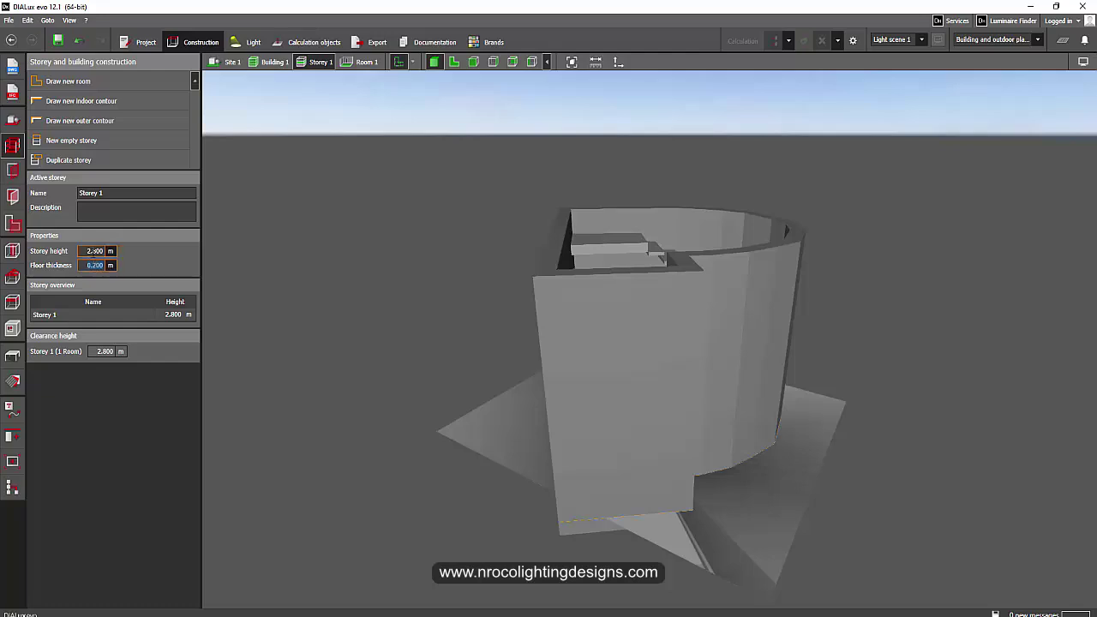
type("4")
key("Return")
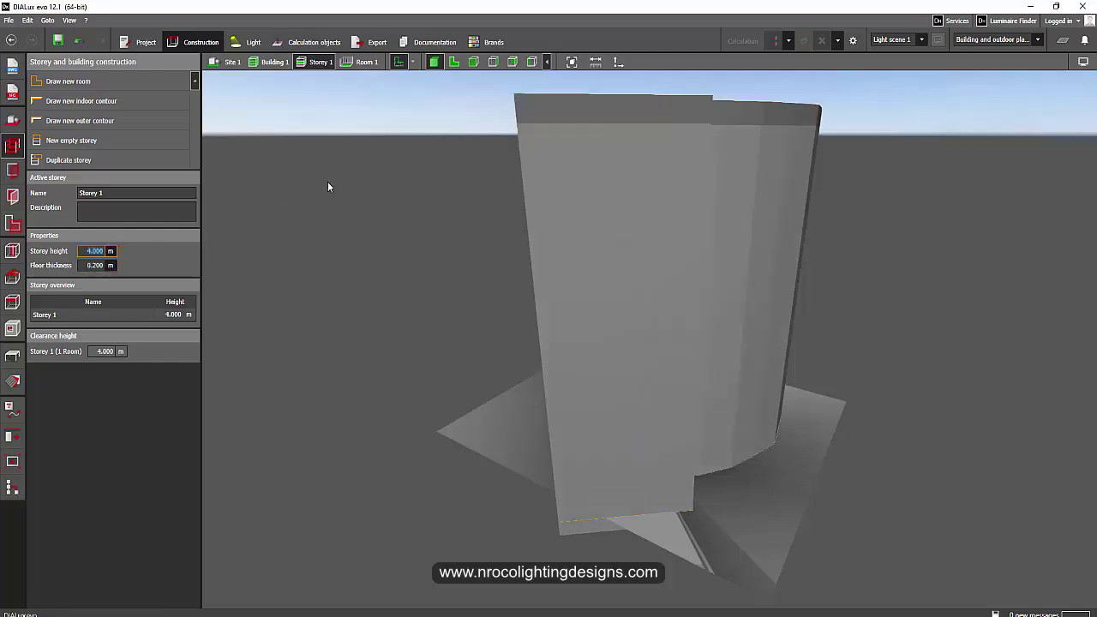
scroll(326, 153, "up", 3)
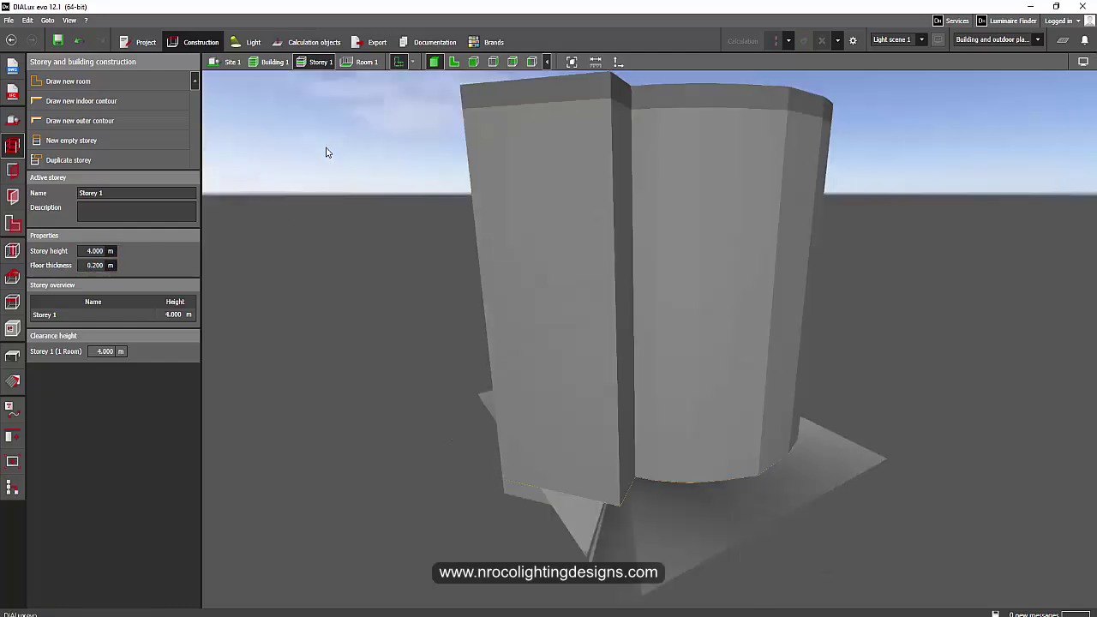
Step: Check the headroom above the landing inside Room 1 and set the storey height to 5 m
left_click(360, 63)
left_click_drag(394, 300, 347, 313)
type("5")
key("Return")
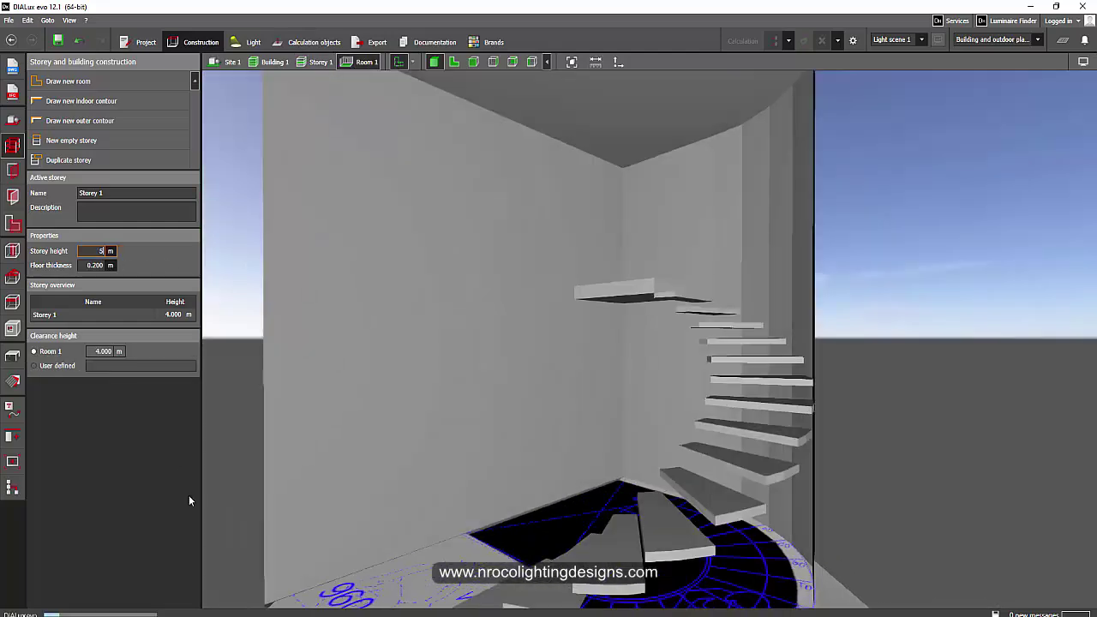
Step: Inspect the heightened stairwell in 3D, from the front and looking down over the landing and treads
left_click_drag(389, 449, 567, 398)
left_click_drag(586, 254, 544, 357)
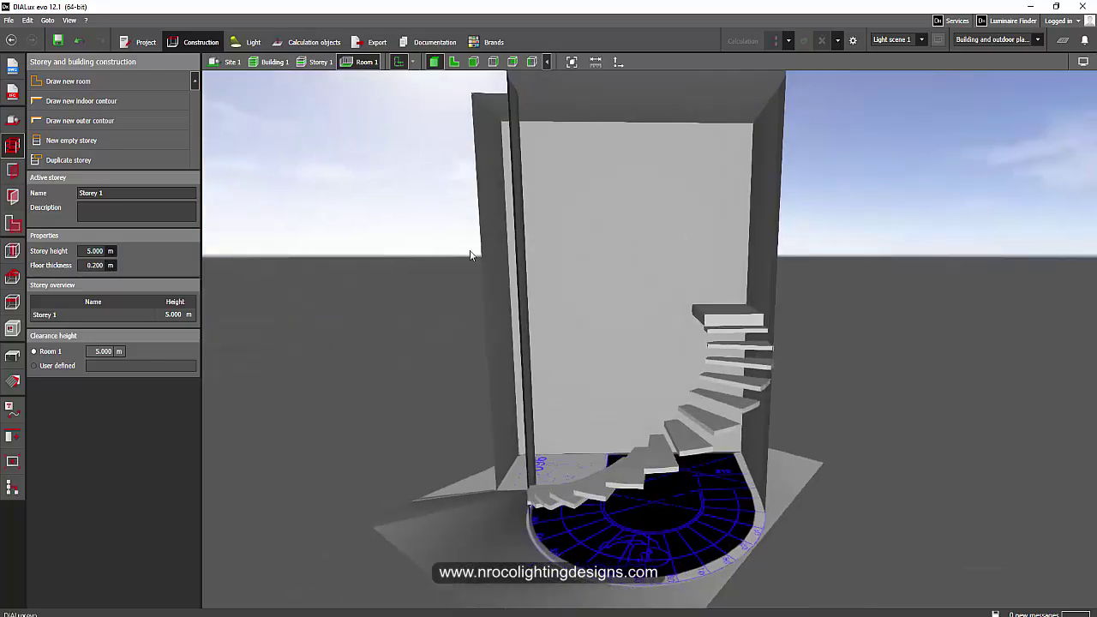
left_click_drag(470, 253, 577, 297)
left_click_drag(600, 180, 623, 408)
scroll(624, 410, "up", 2)
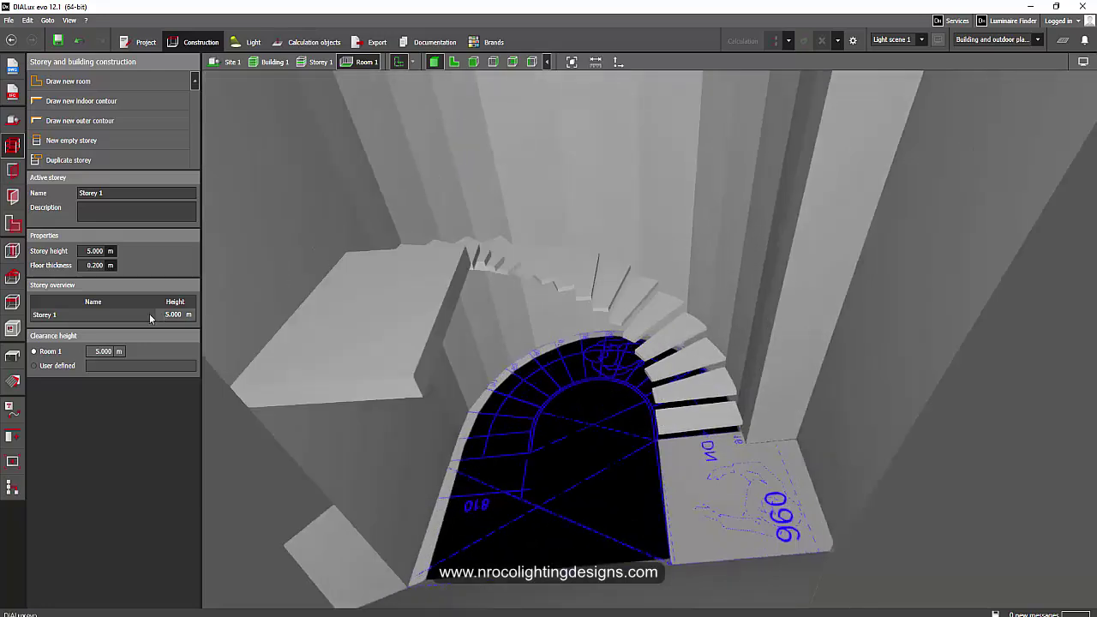
Step: Browse the object catalogue for furniture and objects, and review the completed staircase and upper landing in 3D from several angles
left_click(12, 357)
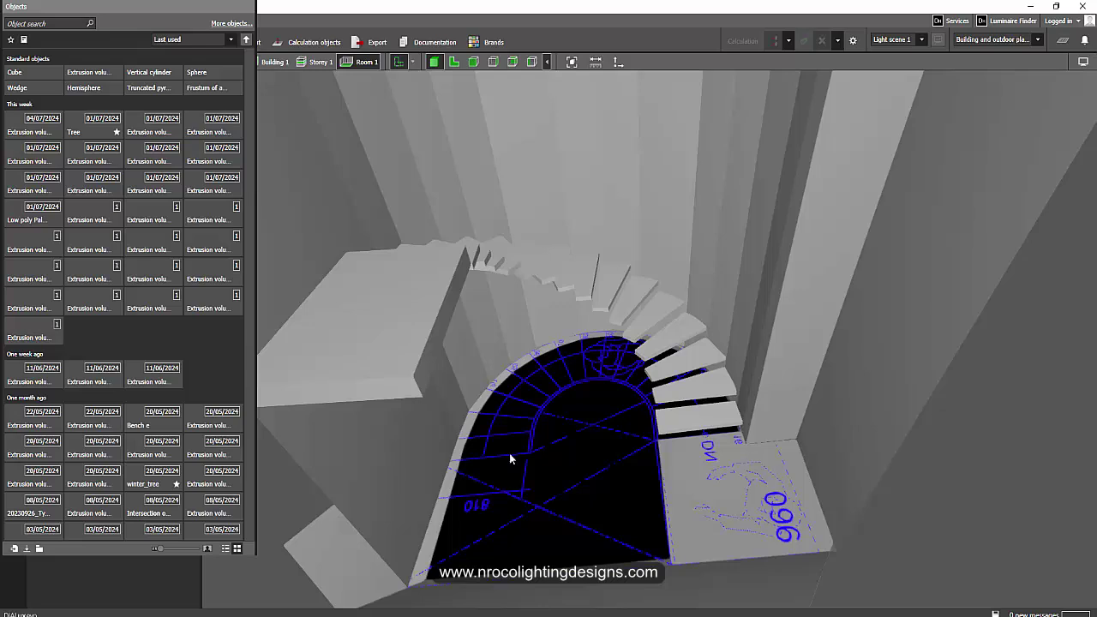
scroll(531, 494, "down", 2)
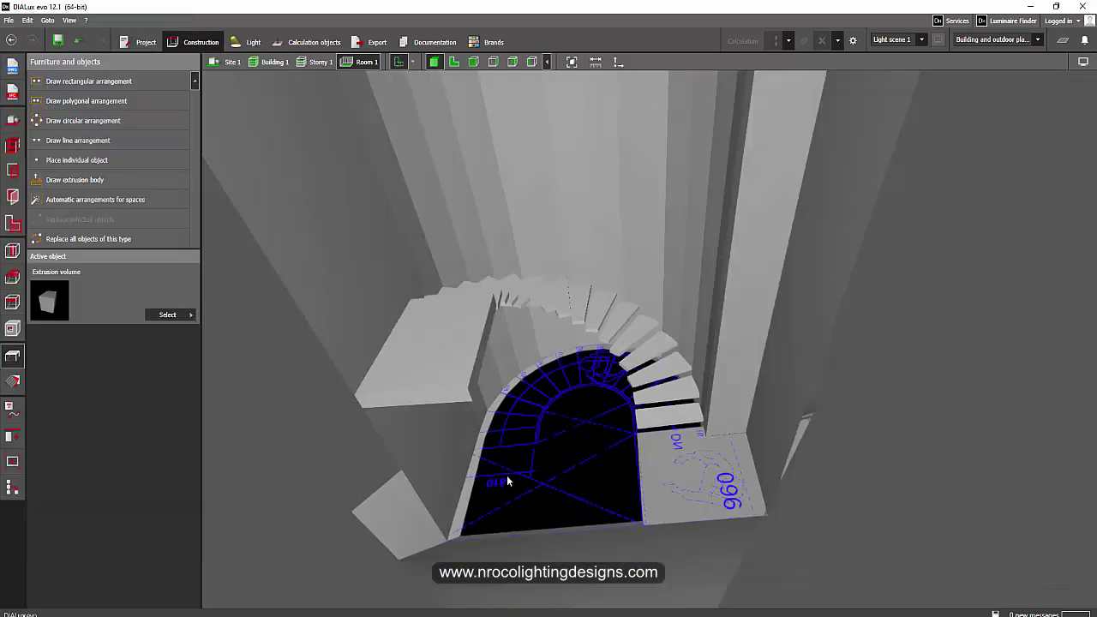
scroll(506, 475, "down", 3)
right_click_drag(321, 443, 329, 352)
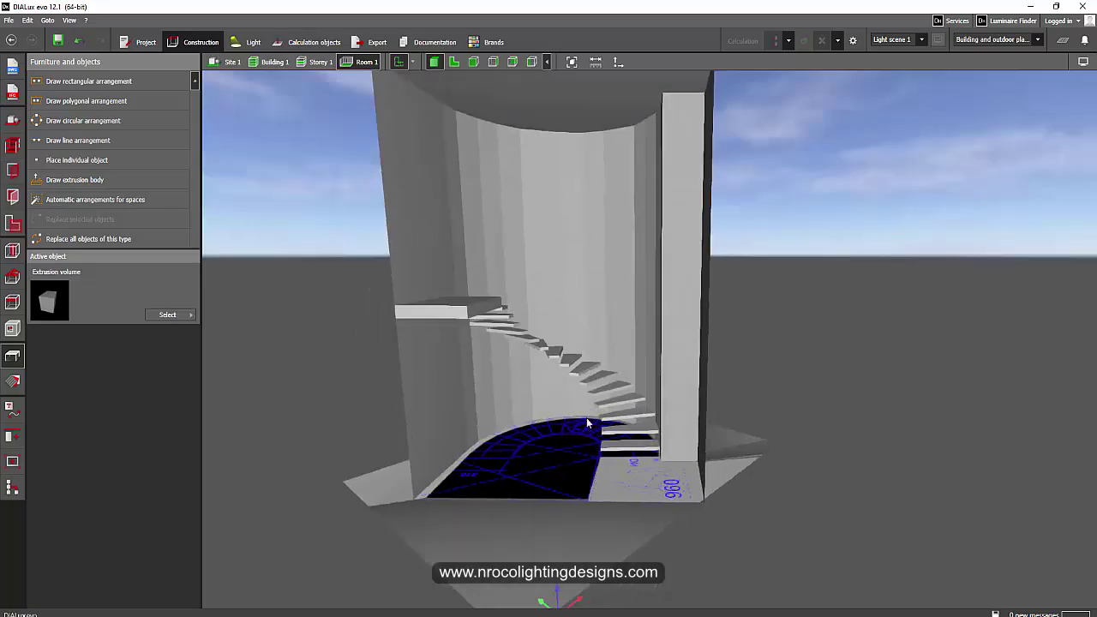
right_click_drag(586, 417, 345, 489)
scroll(585, 411, "up", 3)
right_click_drag(585, 411, 661, 362)
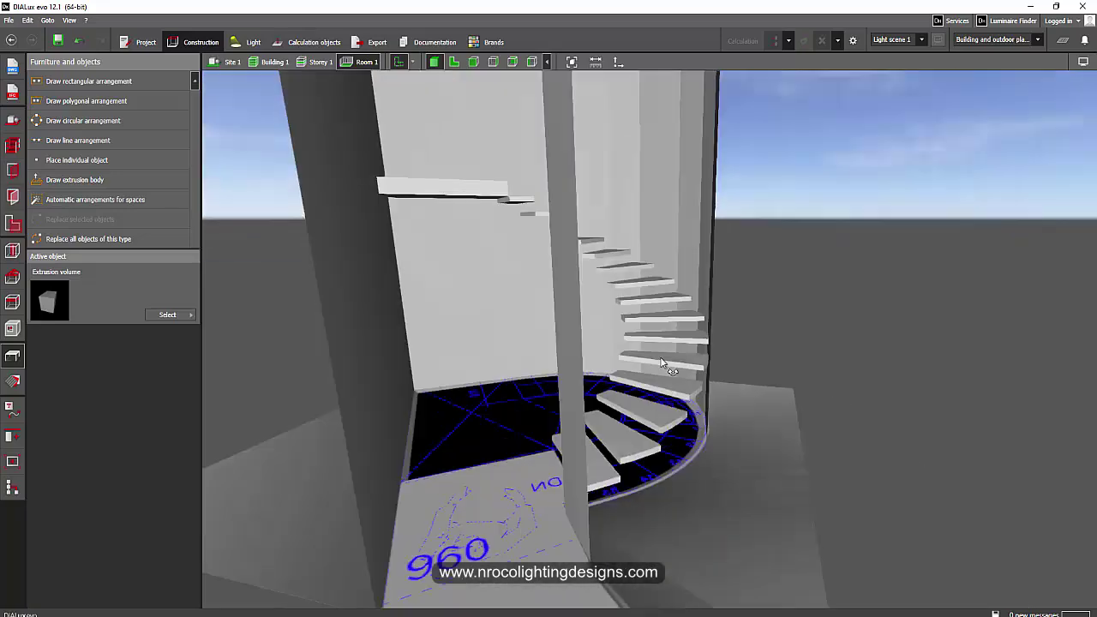
middle_click_drag(660, 363, 686, 505)
right_click_drag(685, 505, 531, 554)
middle_click_drag(531, 552, 683, 514)
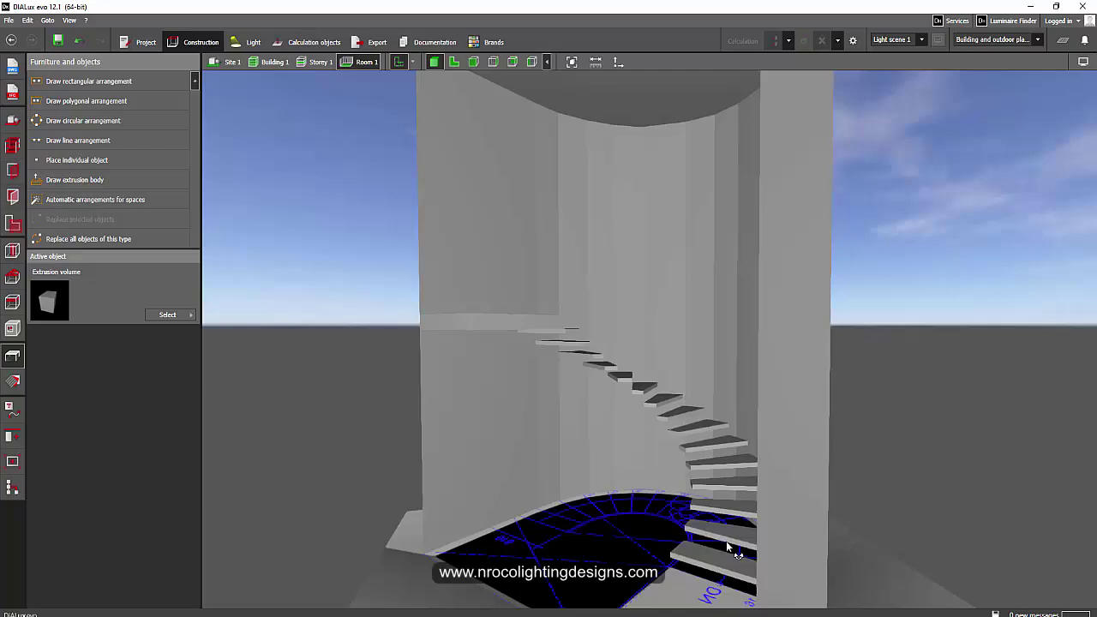
mouse_move(727, 541)
right_mouse_down()
mouse_move(778, 575)
mouse_move(739, 516)
mouse_move(748, 539)
right_mouse_up()
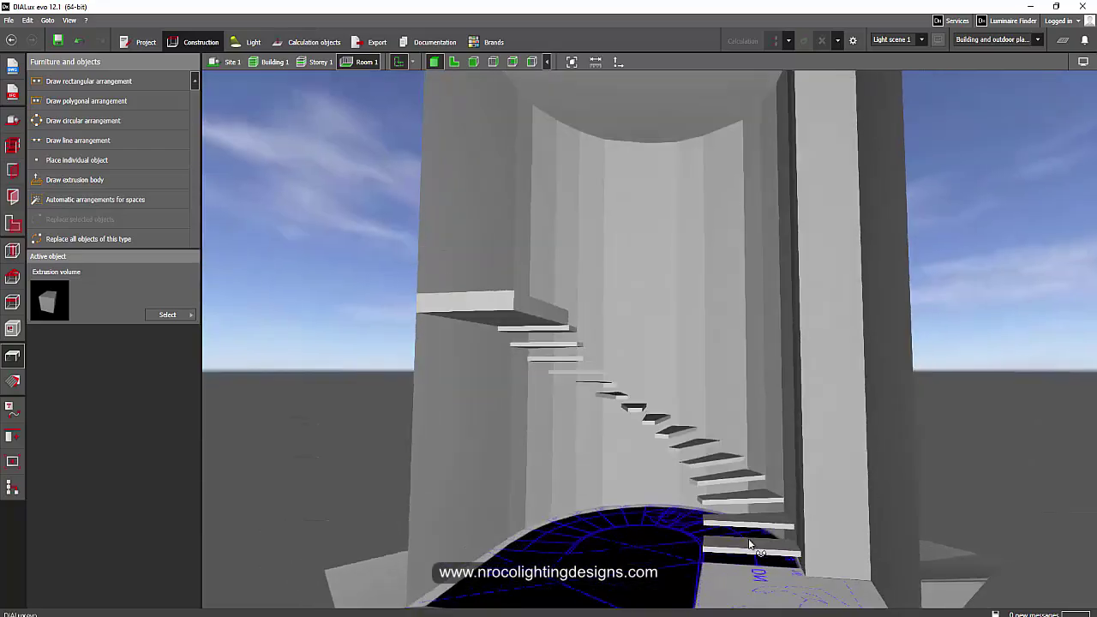